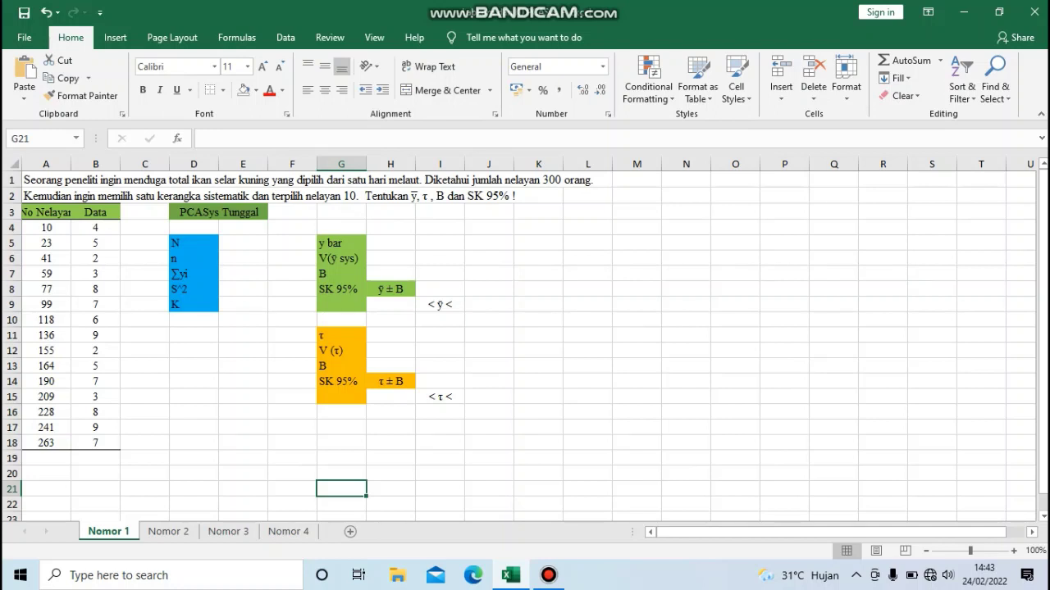
# - Enter the population size 300 in cell E5 beside the N label
pyautogui.click(194, 243)
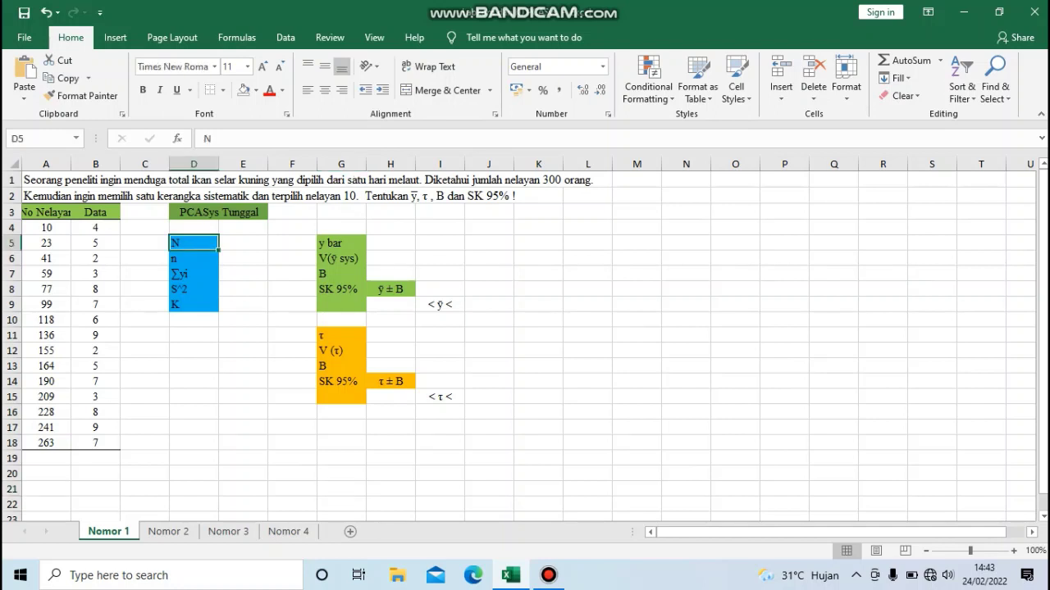
pyautogui.click(243, 242)
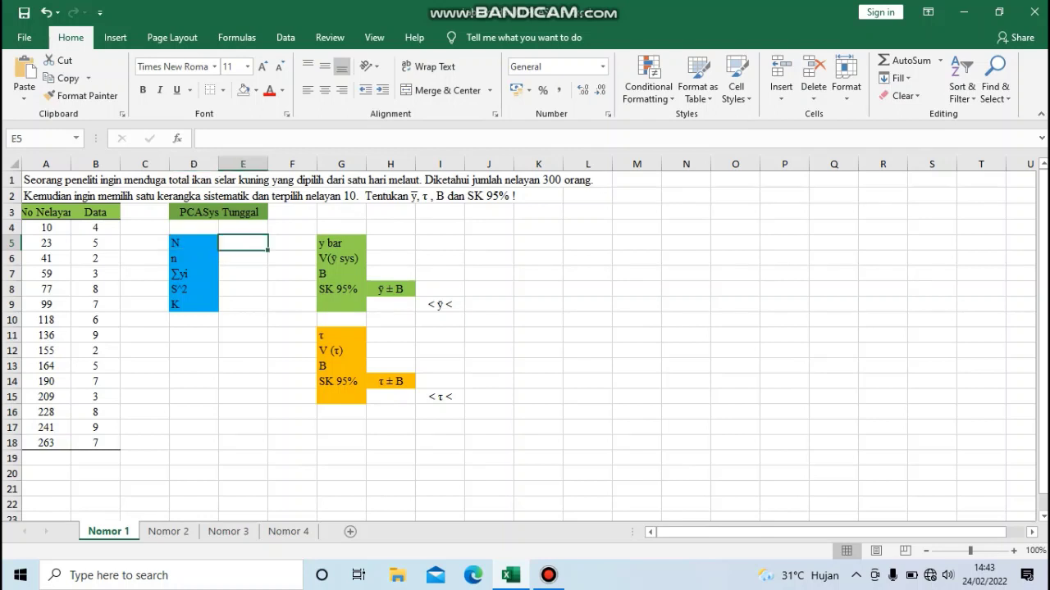
pyautogui.click(538, 180)
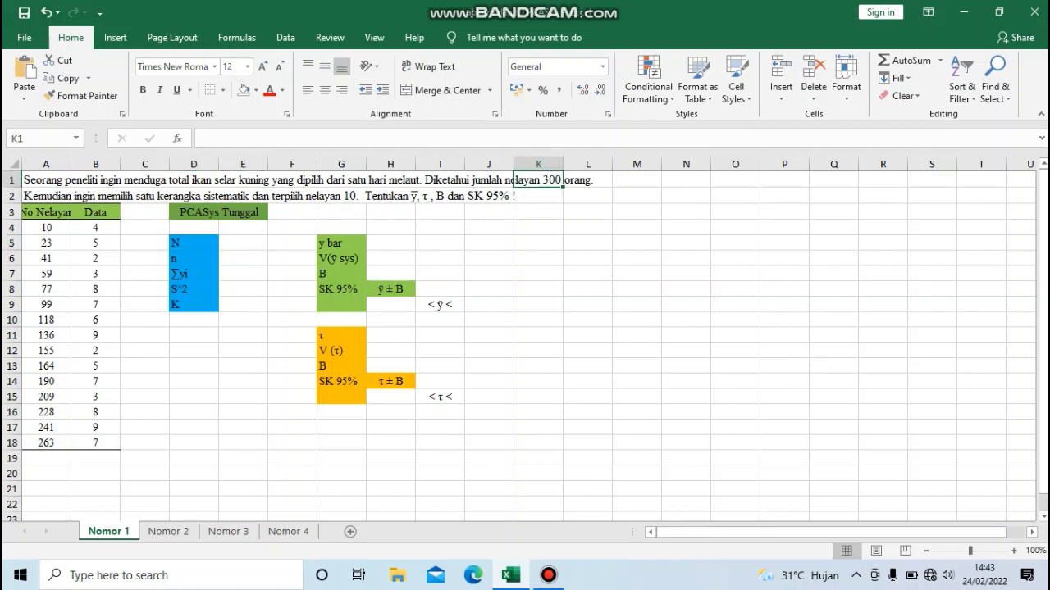
pyautogui.click(243, 243)
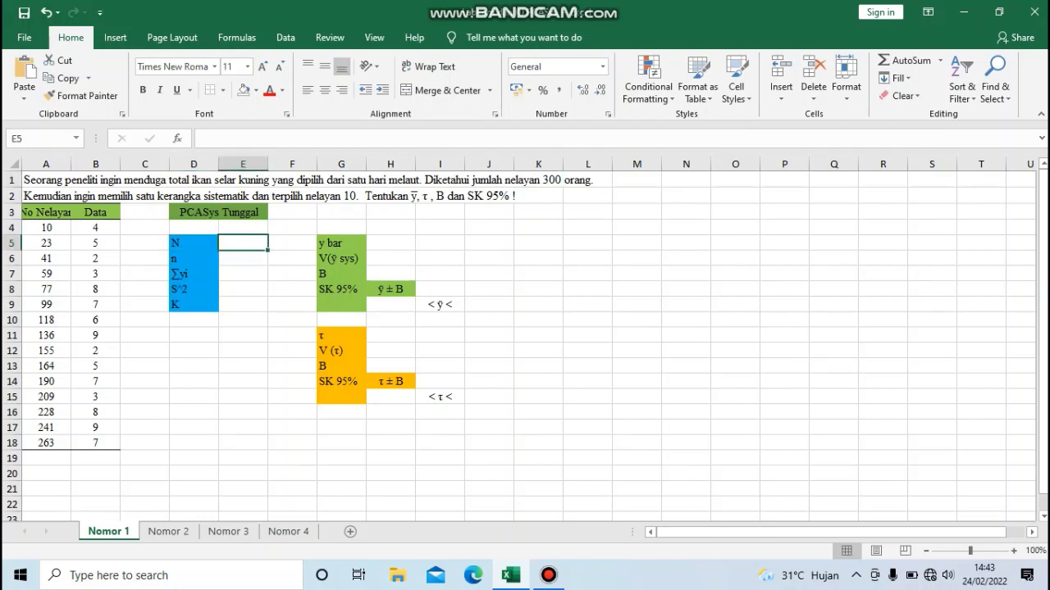
pyautogui.write('300')
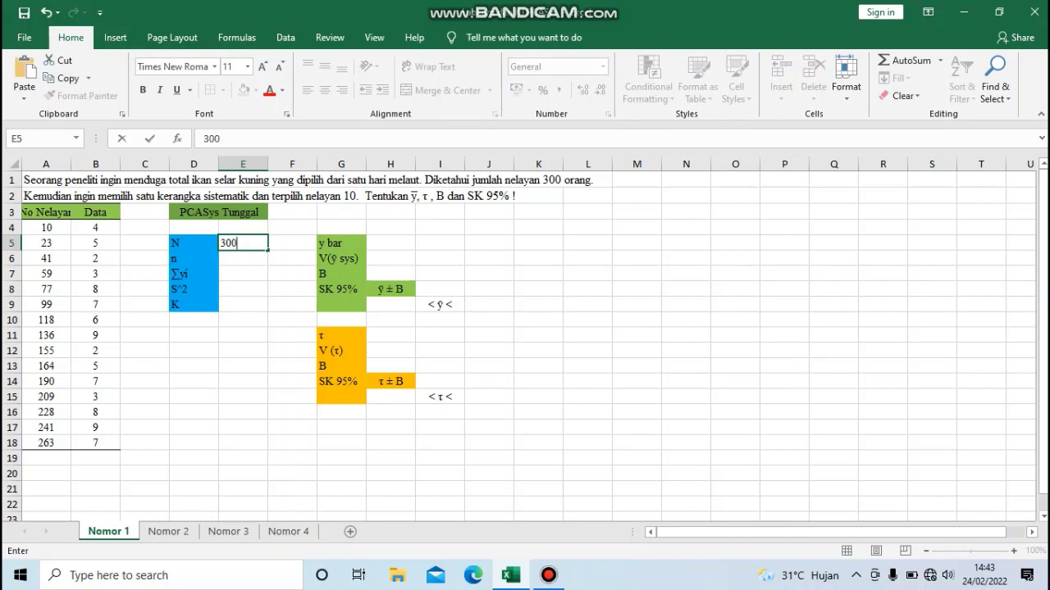
pyautogui.press('Return')
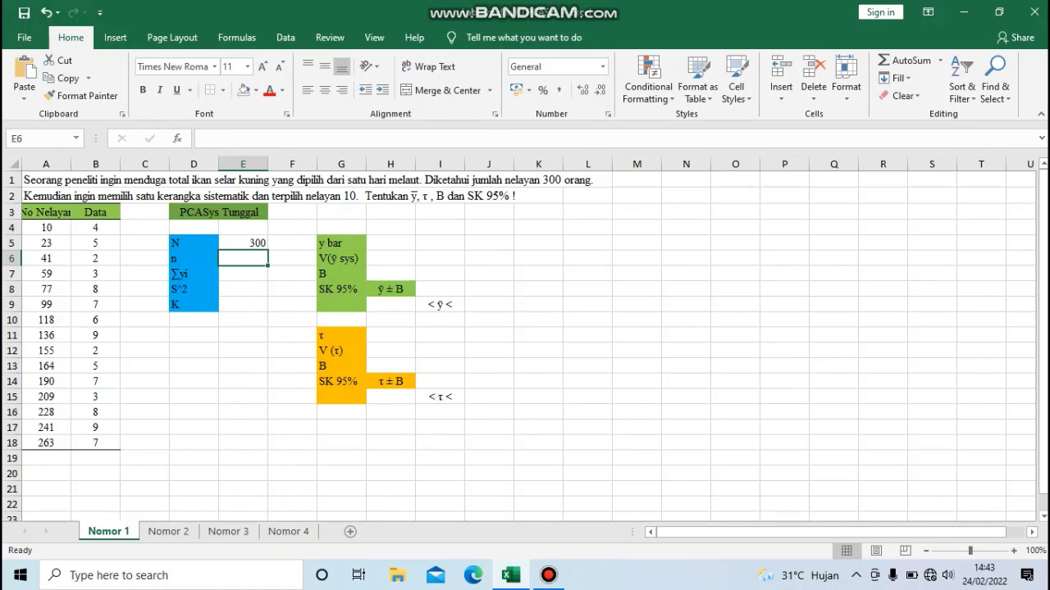
# - Calculate the sample size n in cell E6 with COUNT over the data range B4:B18
pyautogui.write('=count')
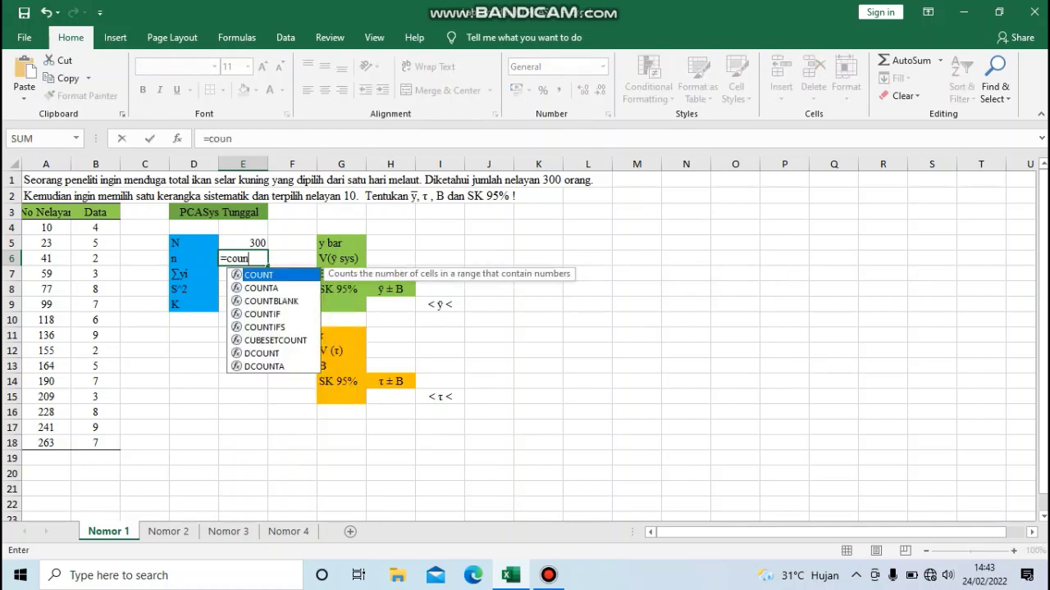
pyautogui.press('Tab')
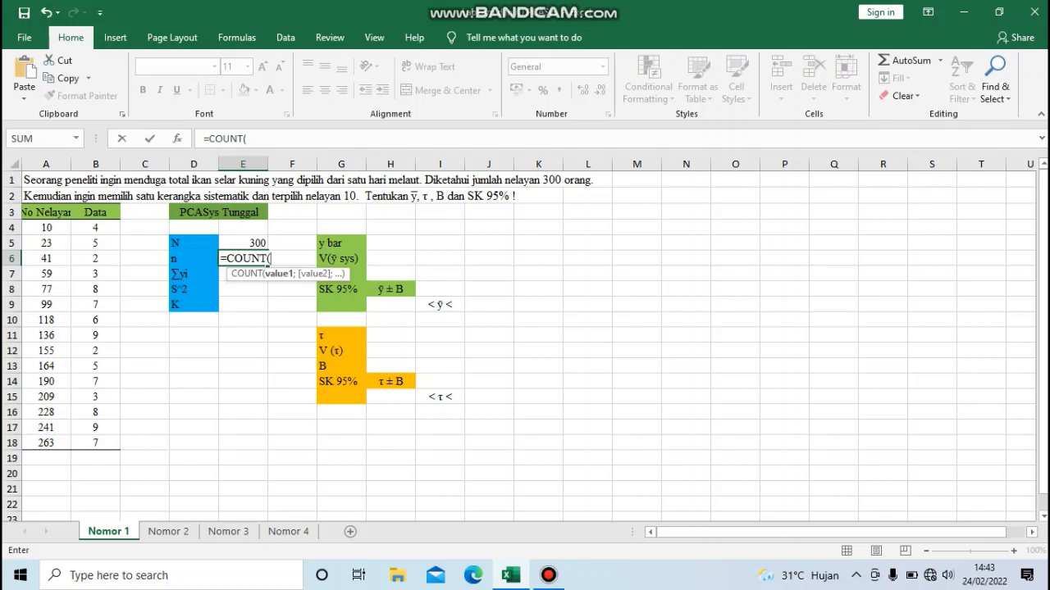
pyautogui.moveTo(95, 228); pyautogui.dragTo(111, 443)
pyautogui.press('Return')
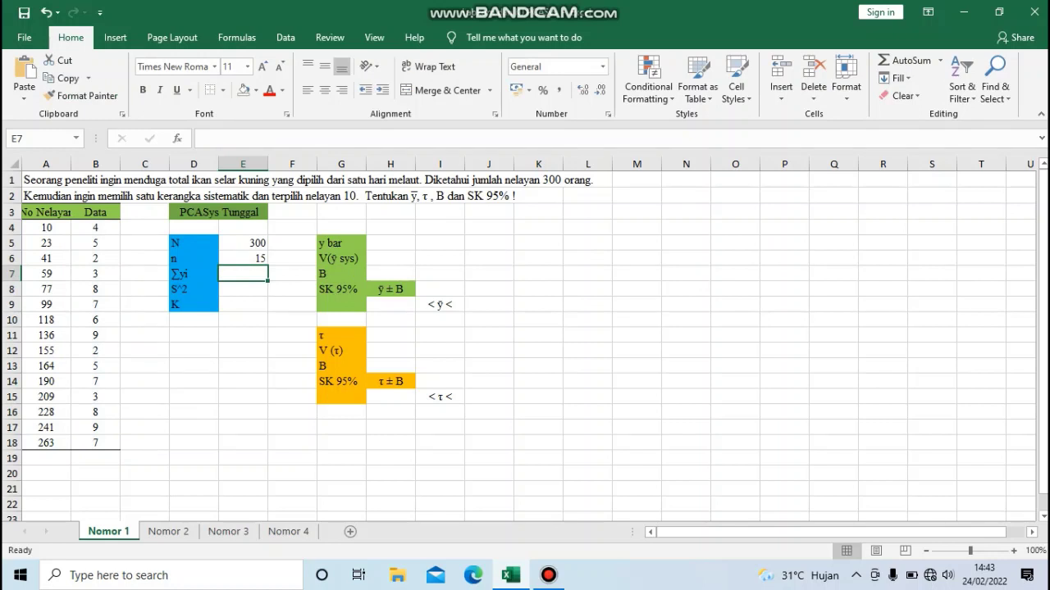
# - Calculate ∑yi in cell E7 with SUM over the data range B4:B18
pyautogui.click(193, 273)
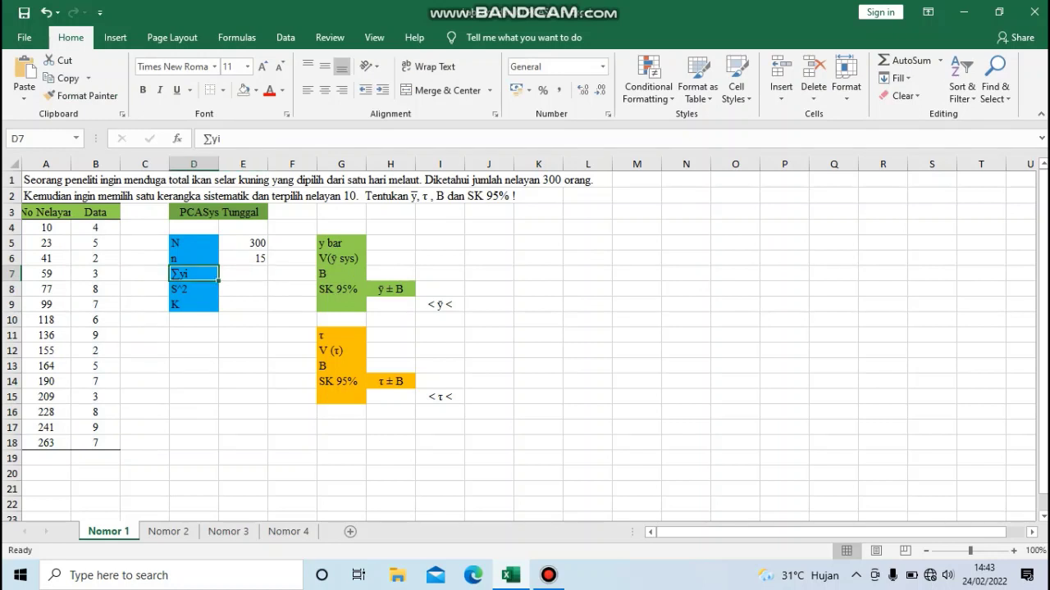
pyautogui.click(243, 274)
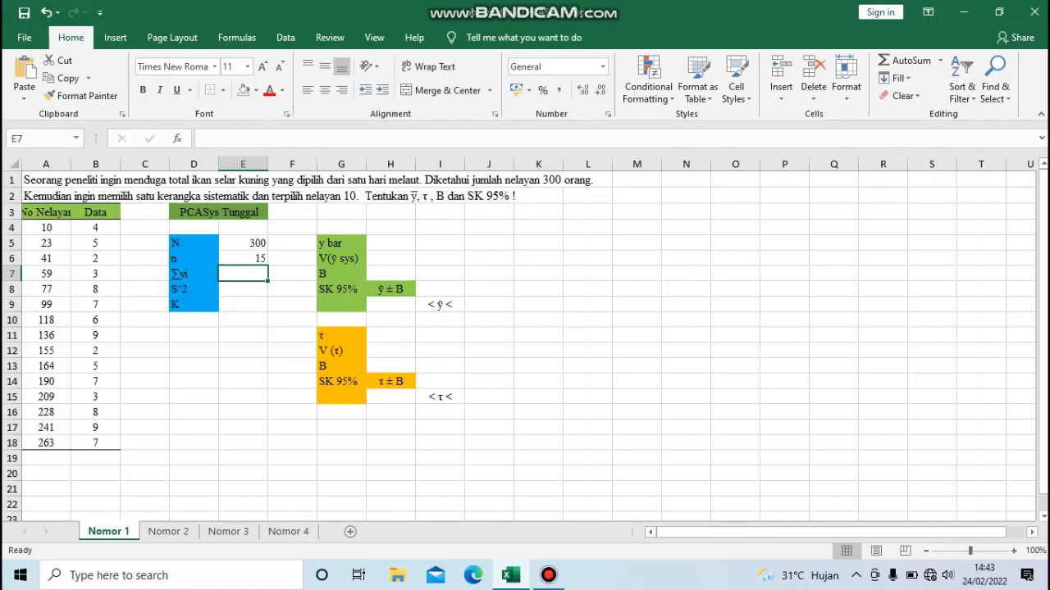
pyautogui.write('=')
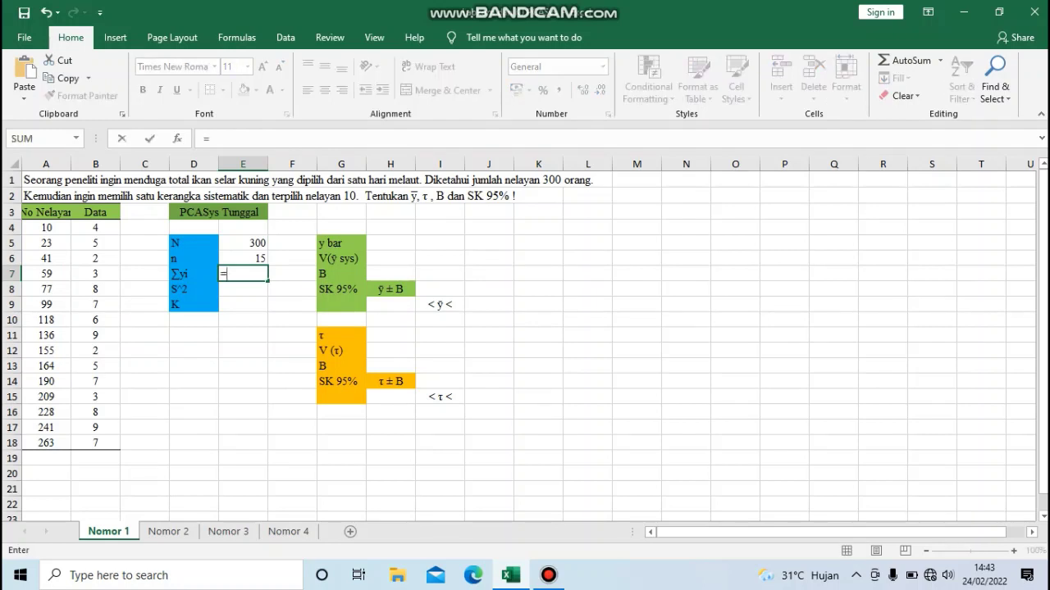
pyautogui.write('sum')
pyautogui.press('Tab')
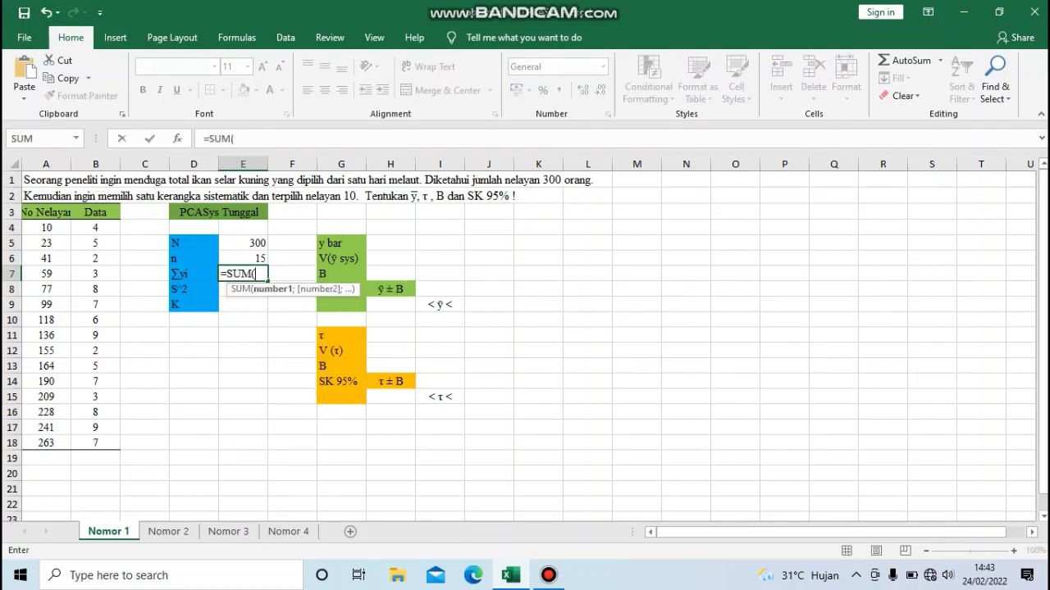
pyautogui.moveTo(95, 227); pyautogui.dragTo(95, 443)
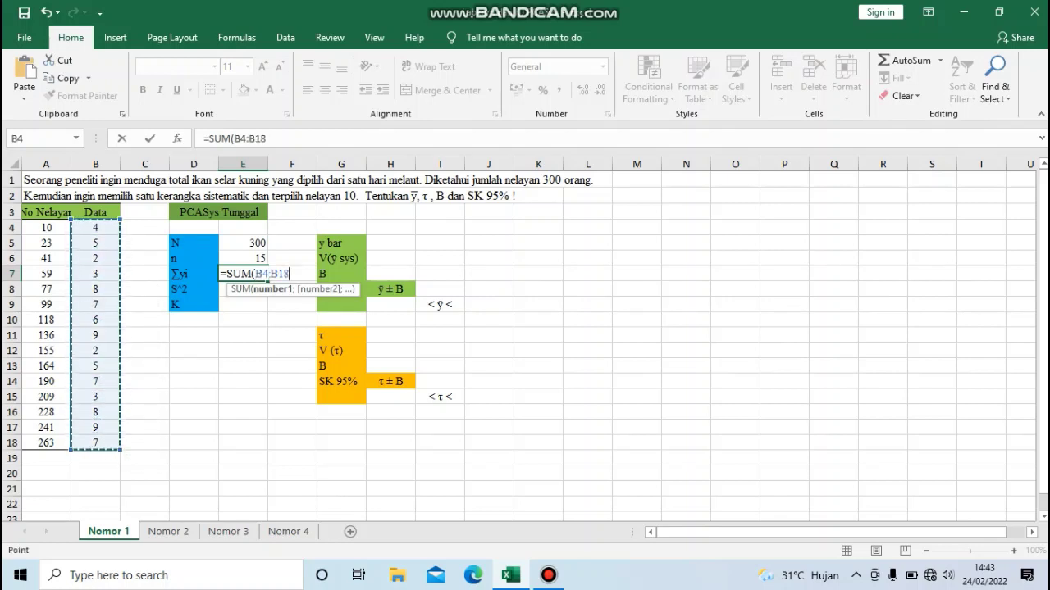
pyautogui.press('Return')
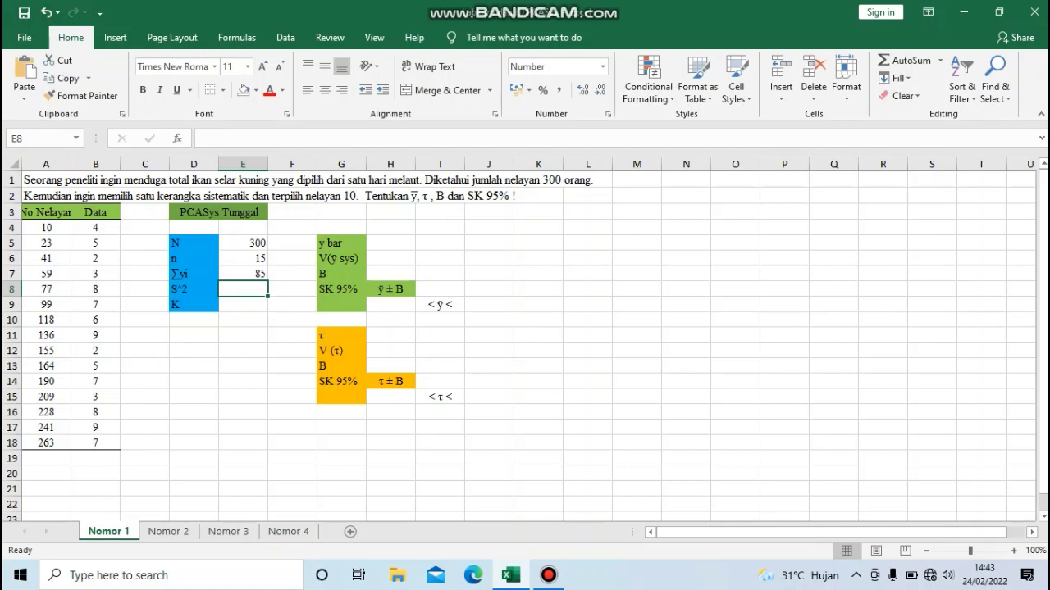
# - Calculate the sample variance S^2 in cell E8 with the VAR function over B4:B18
pyautogui.write('=')
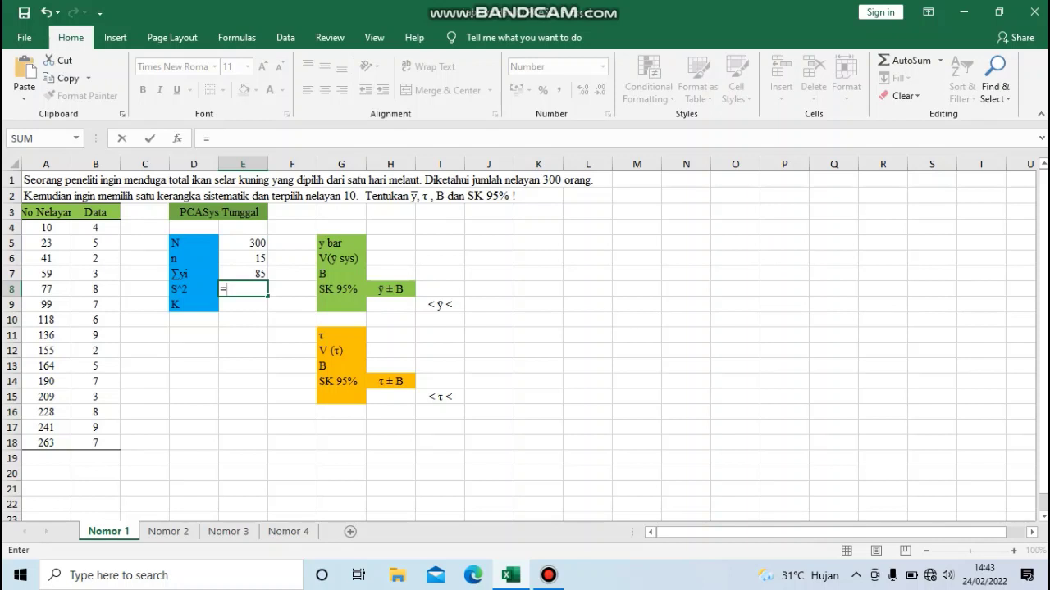
pyautogui.write('var')
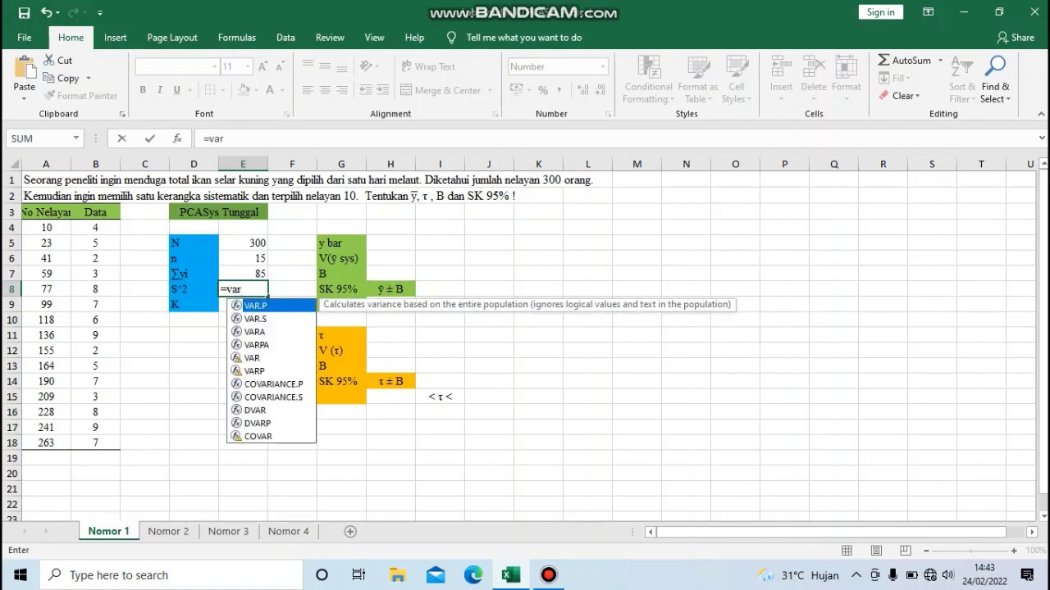
pyautogui.press('Down')
pyautogui.press('Down')
pyautogui.press('Down')
pyautogui.press('Down')
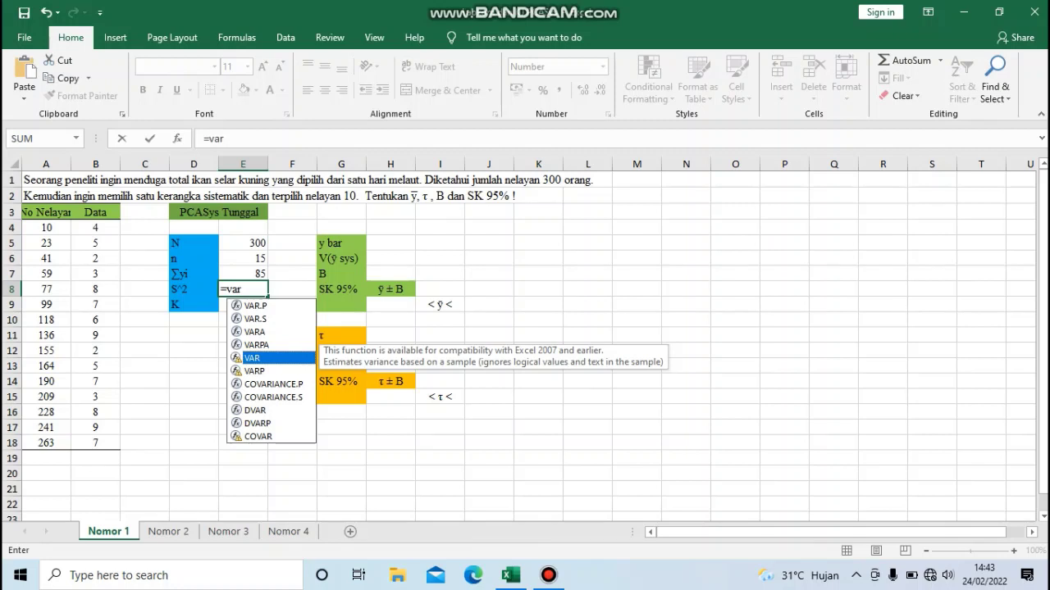
pyautogui.press('Tab')
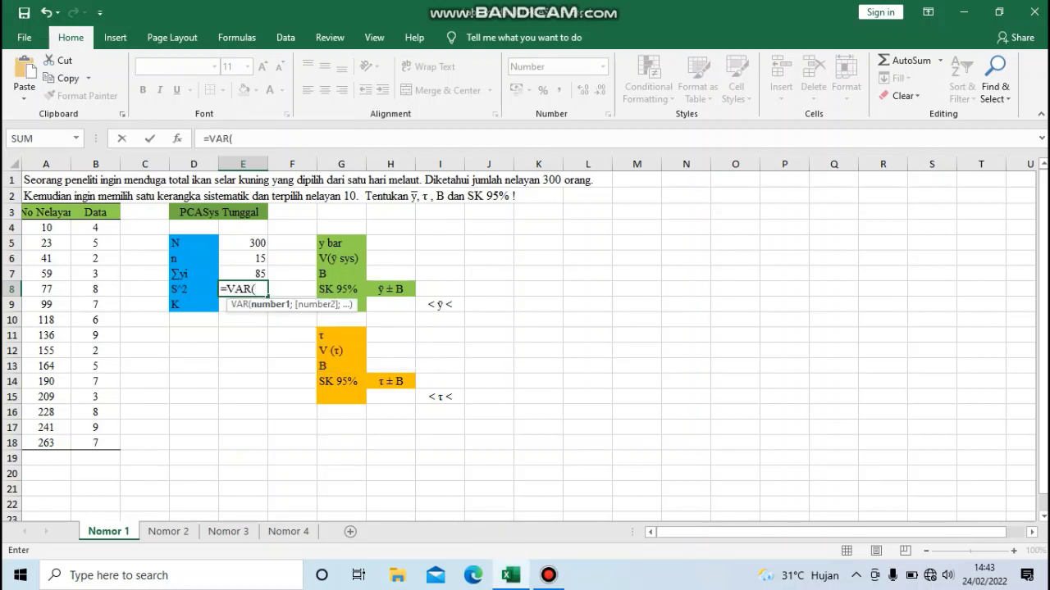
pyautogui.moveTo(95, 228); pyautogui.dragTo(95, 443)
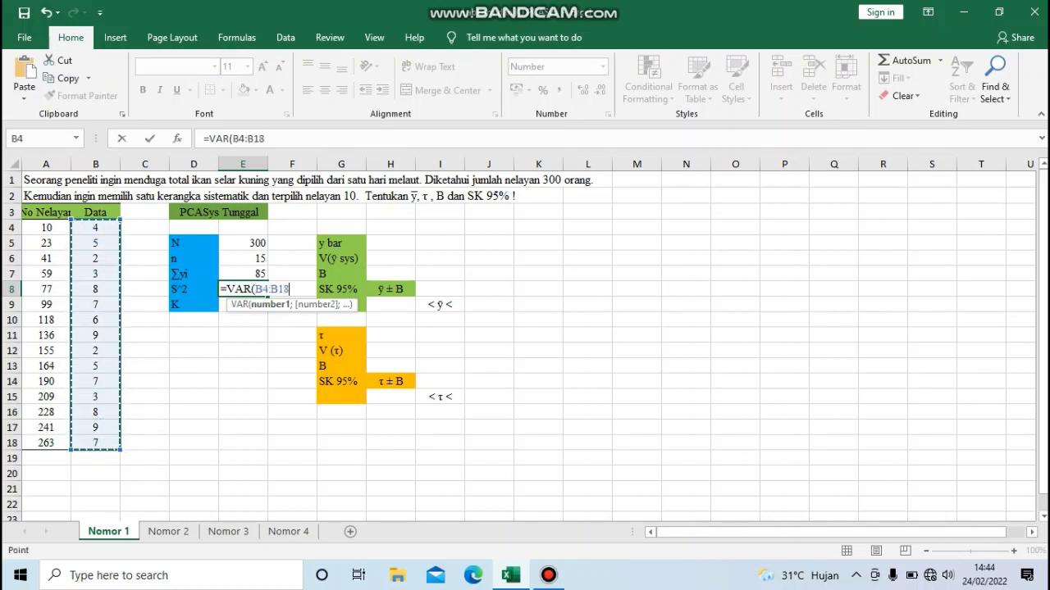
pyautogui.write(')')
pyautogui.press('Return')
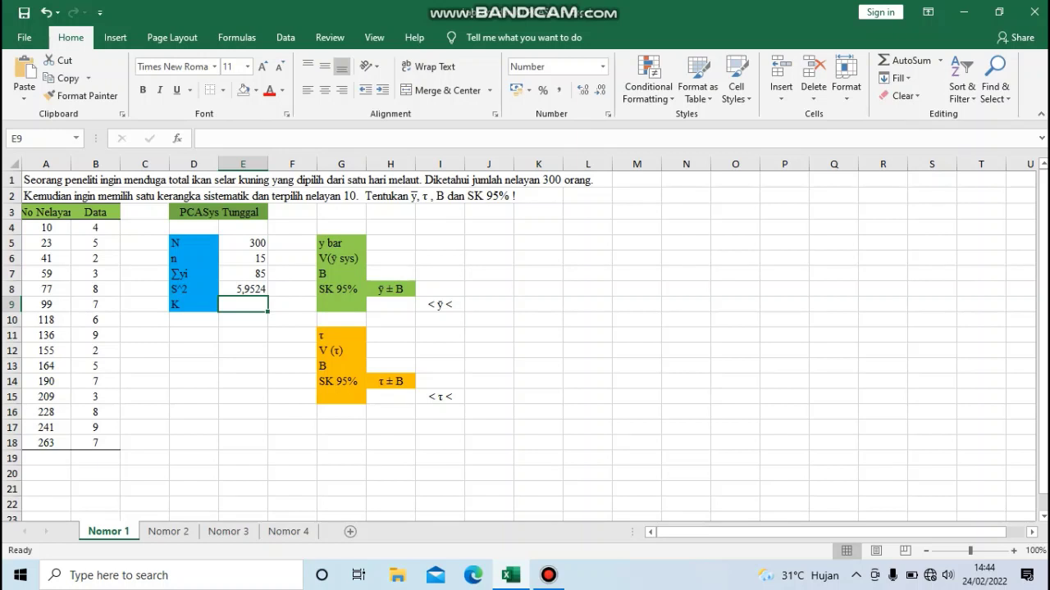
# - Calculate the sampling interval K in cell E9 by dividing N by n with =E5/E6
pyautogui.click(243, 243)
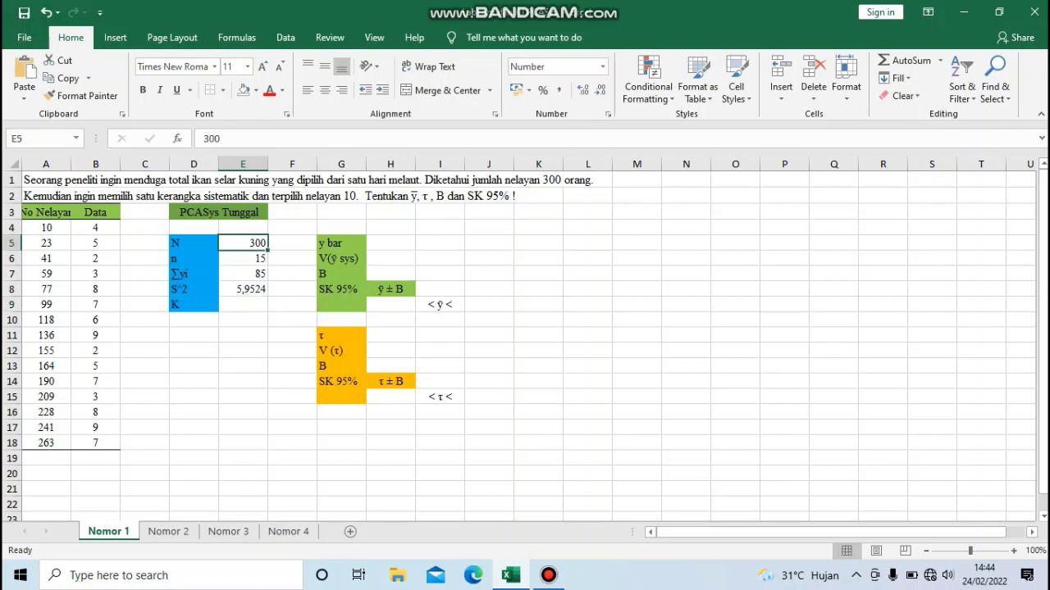
pyautogui.click(243, 258)
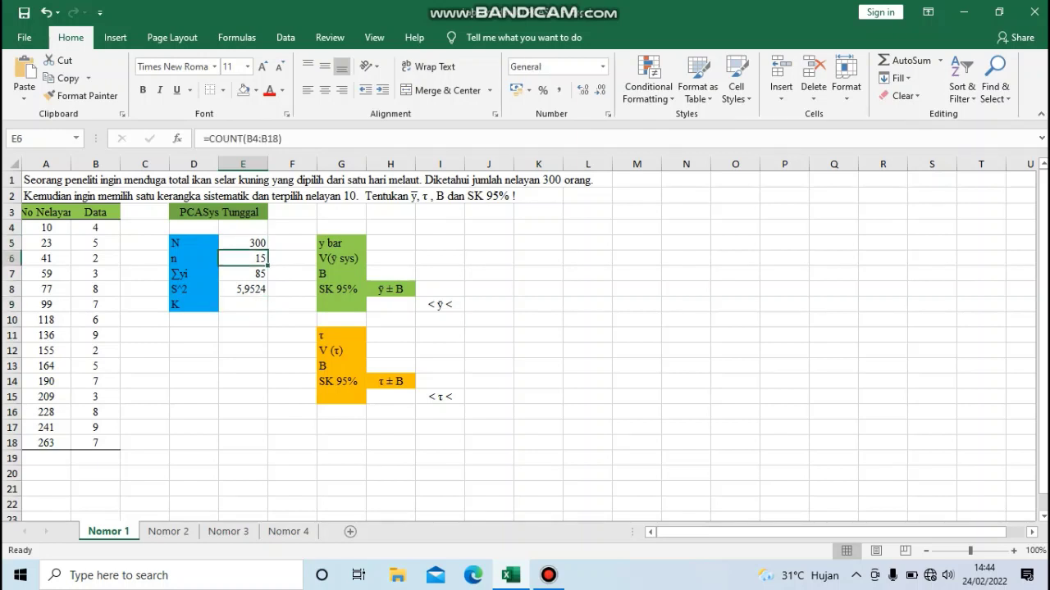
pyautogui.click(243, 304)
pyautogui.write('=')
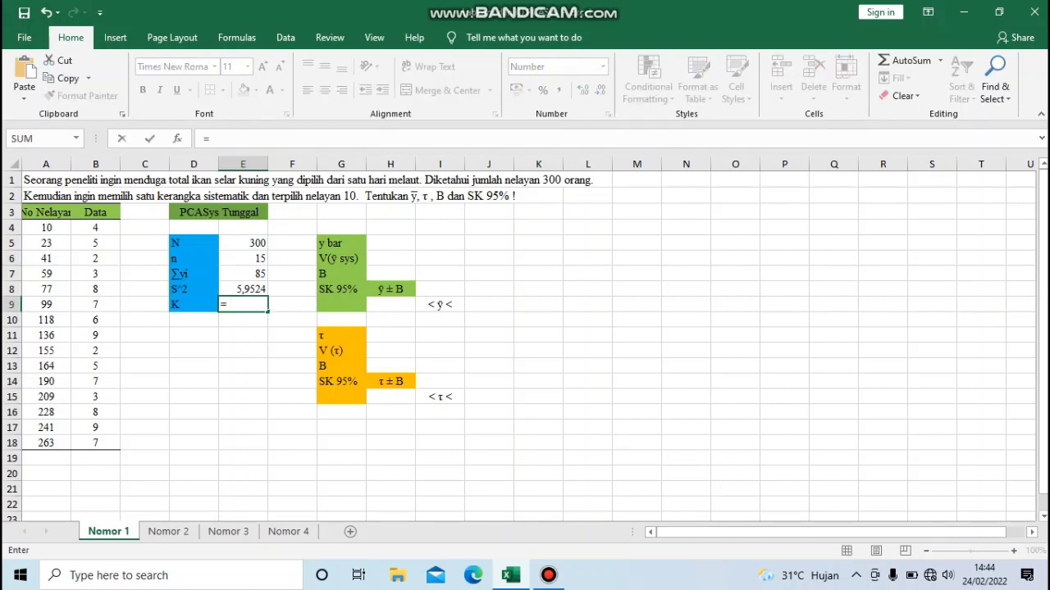
pyautogui.click(243, 243)
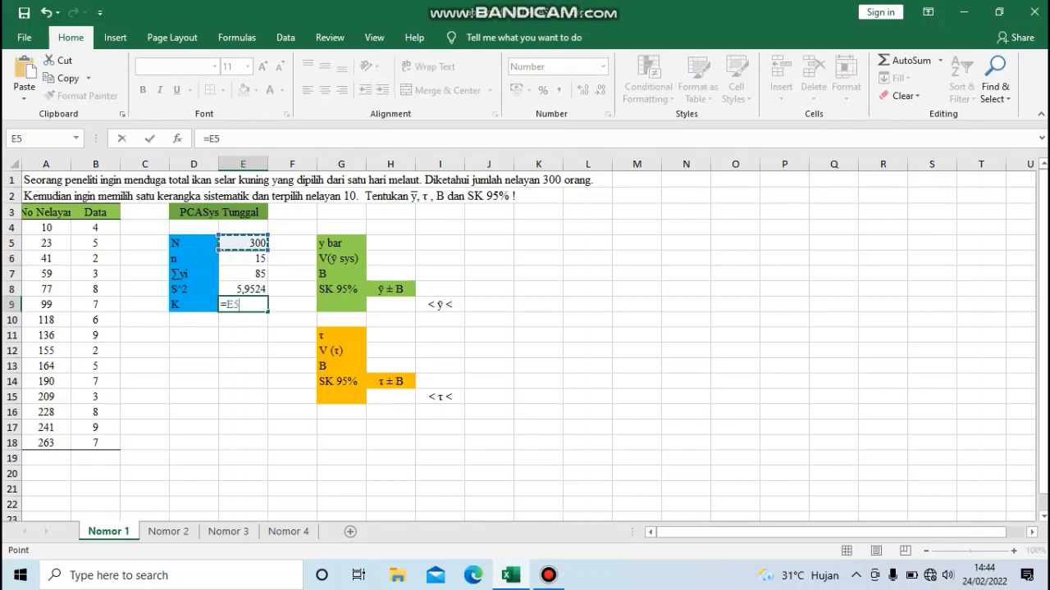
pyautogui.write('/')
pyautogui.click(243, 258)
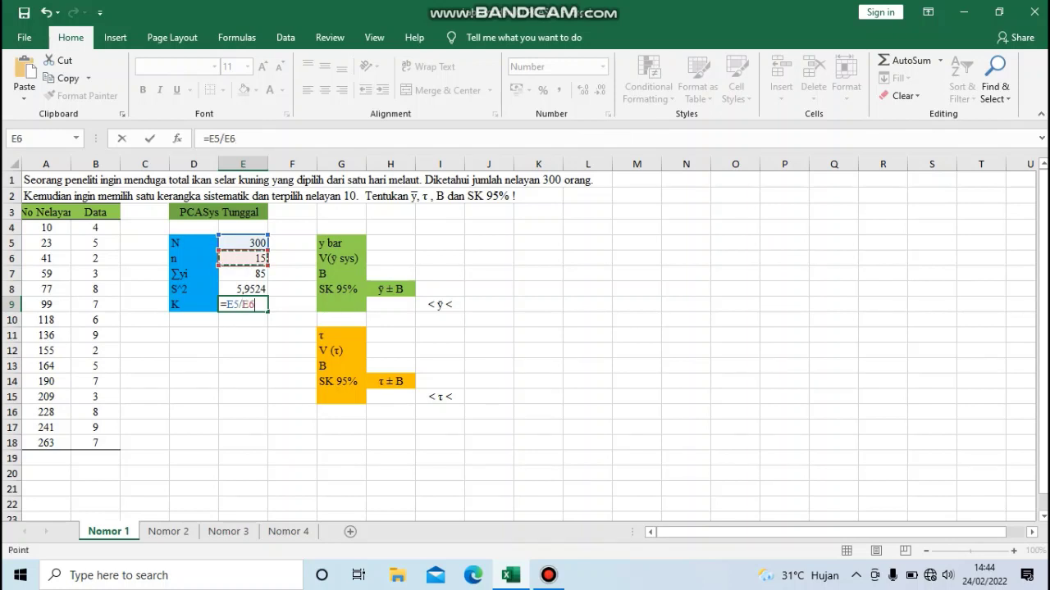
pyautogui.press('Return')
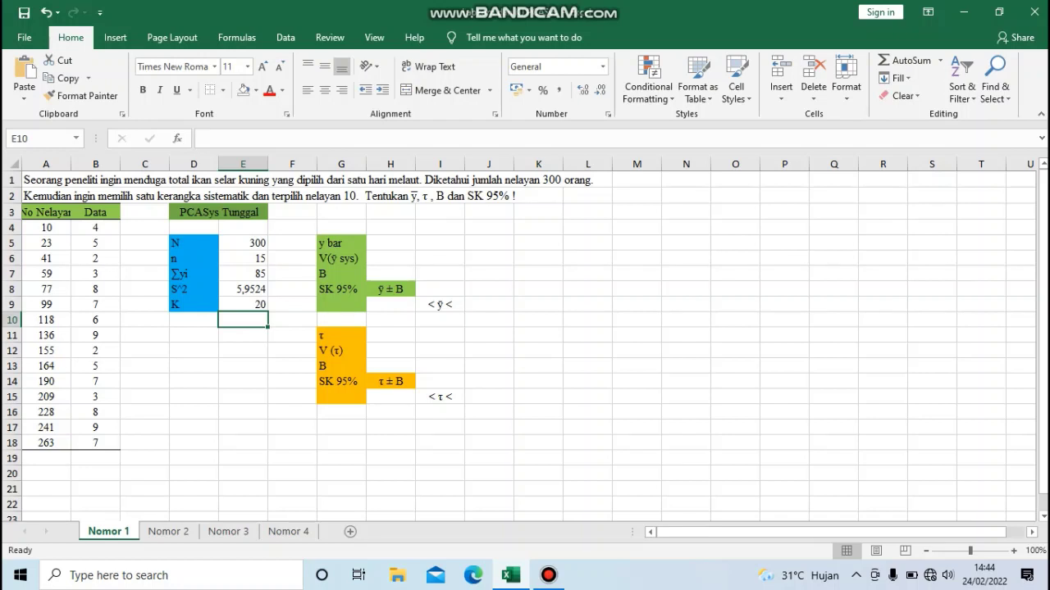
# - Calculate the mean y bar in cell H5 by dividing ∑yi by n with =E7/E6
pyautogui.click(390, 243)
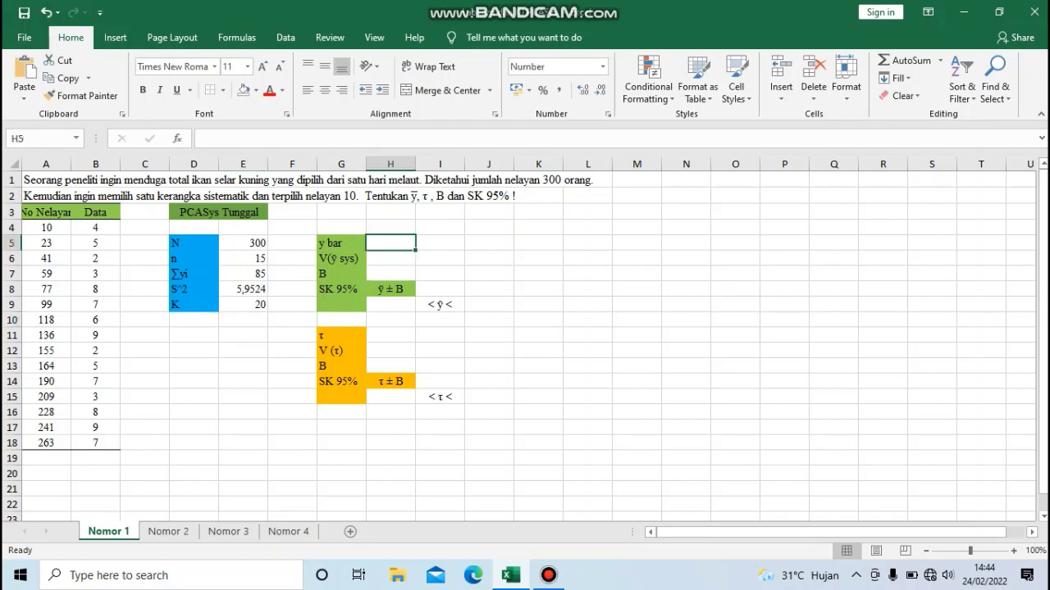
pyautogui.write('=')
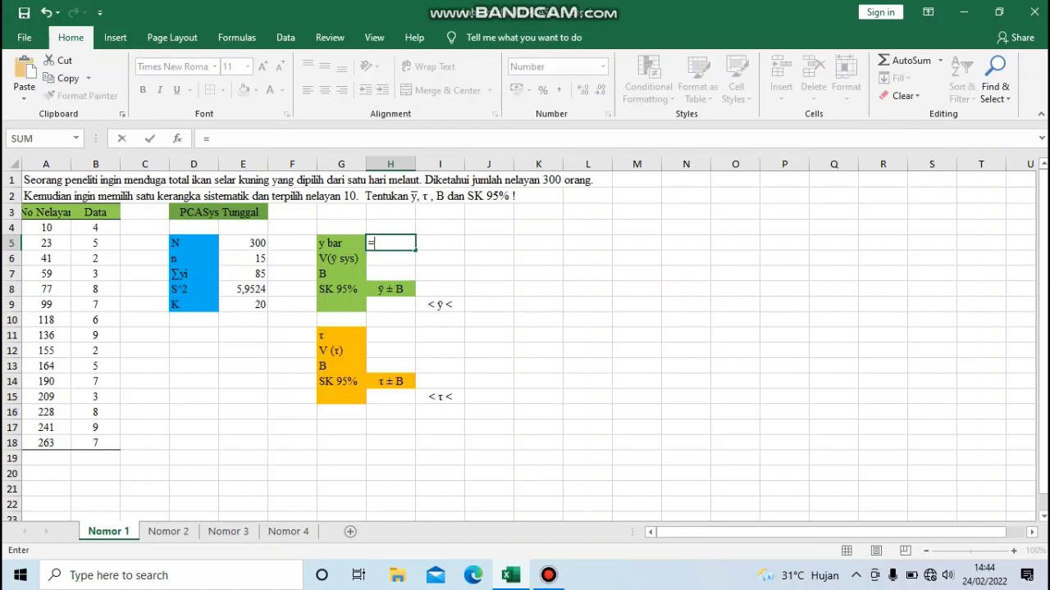
pyautogui.click(243, 274)
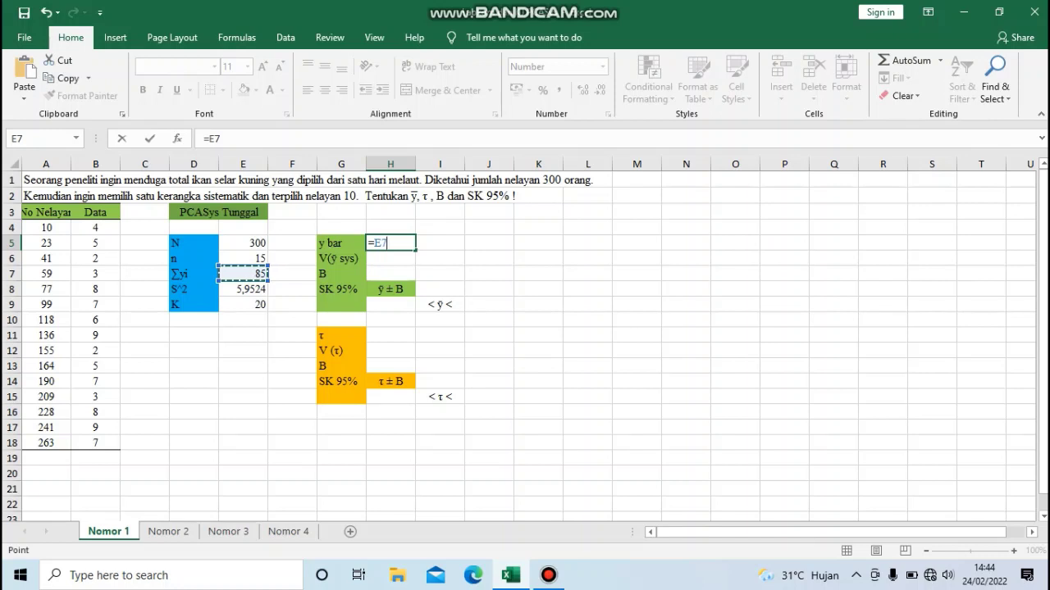
pyautogui.write('/')
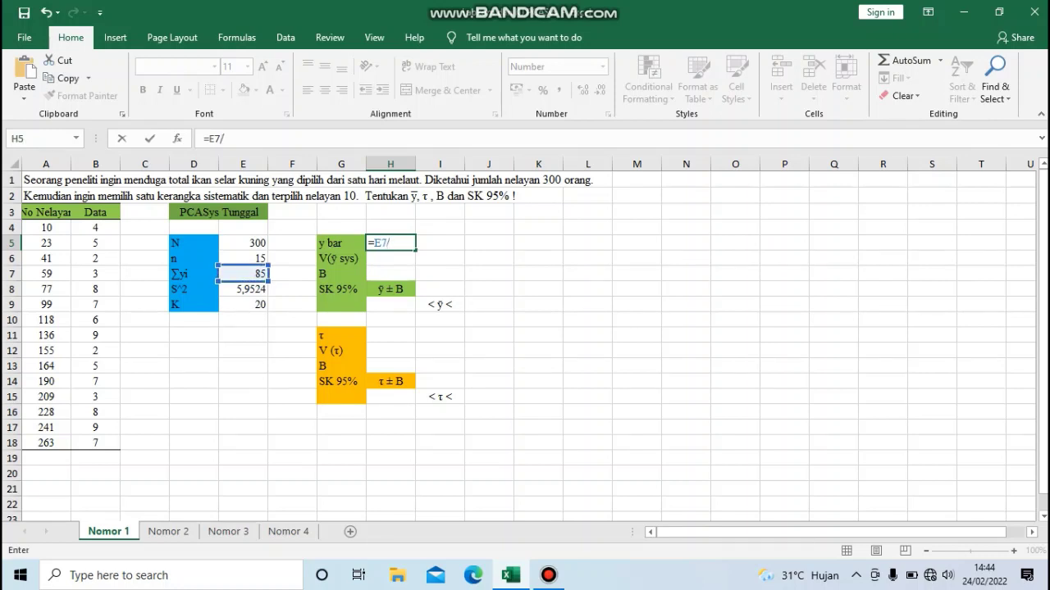
pyautogui.click(243, 259)
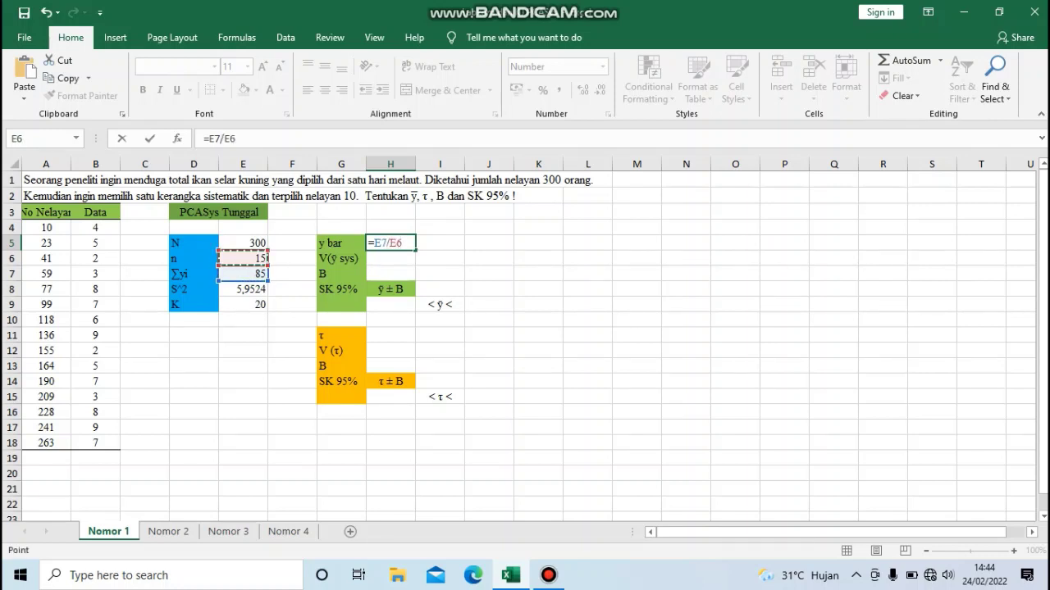
pyautogui.press('Return')
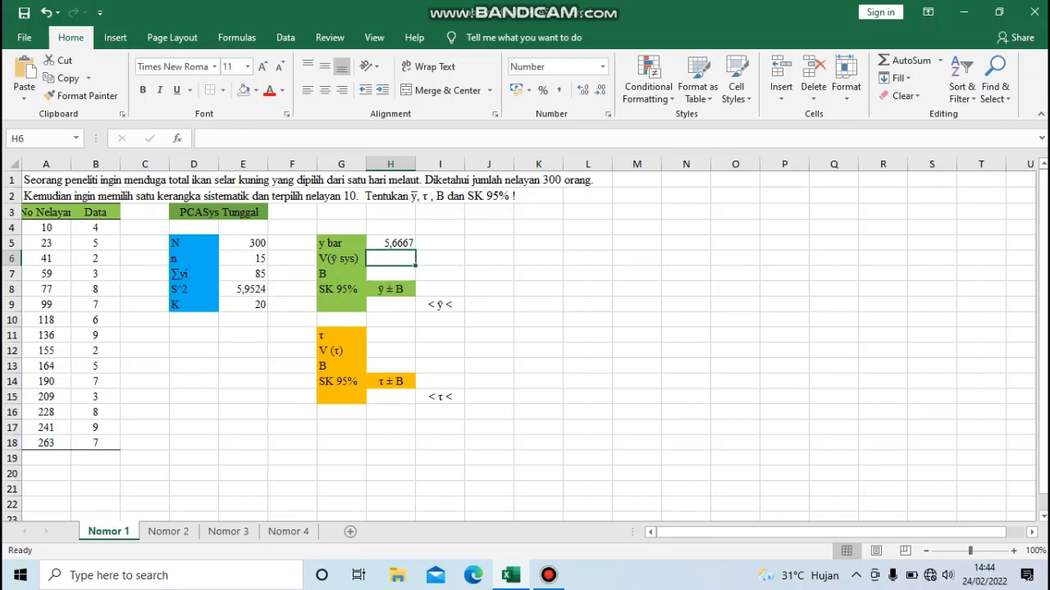
# - Calculate the variance V(ȳ sys) in cell H6 with the formula =((E8/E6)*(1-((E5-E6)/(E5-1))))
pyautogui.write('=')
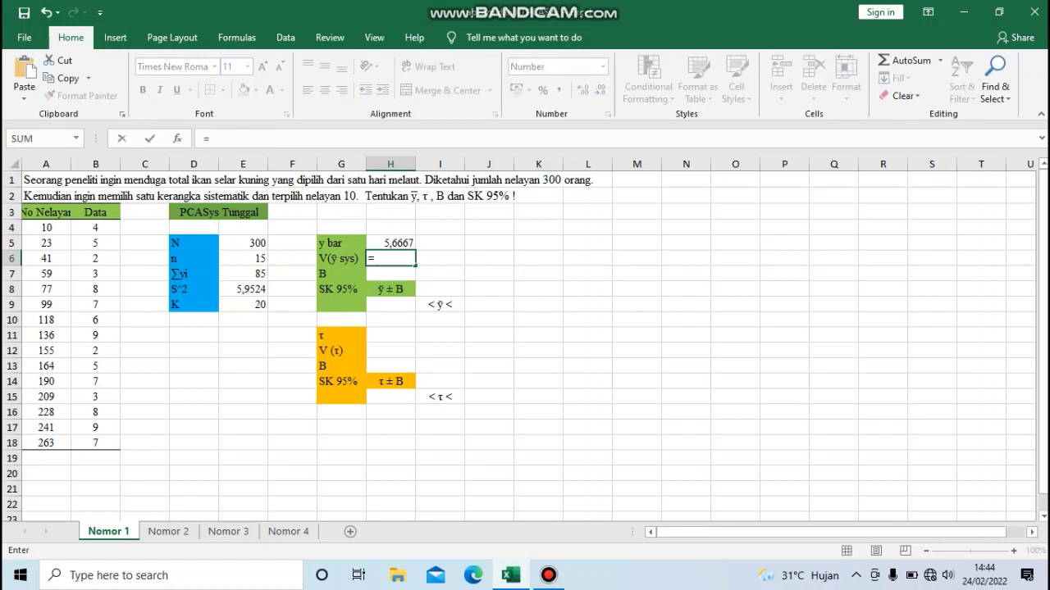
pyautogui.write('((')
pyautogui.click(243, 289)
pyautogui.write('/')
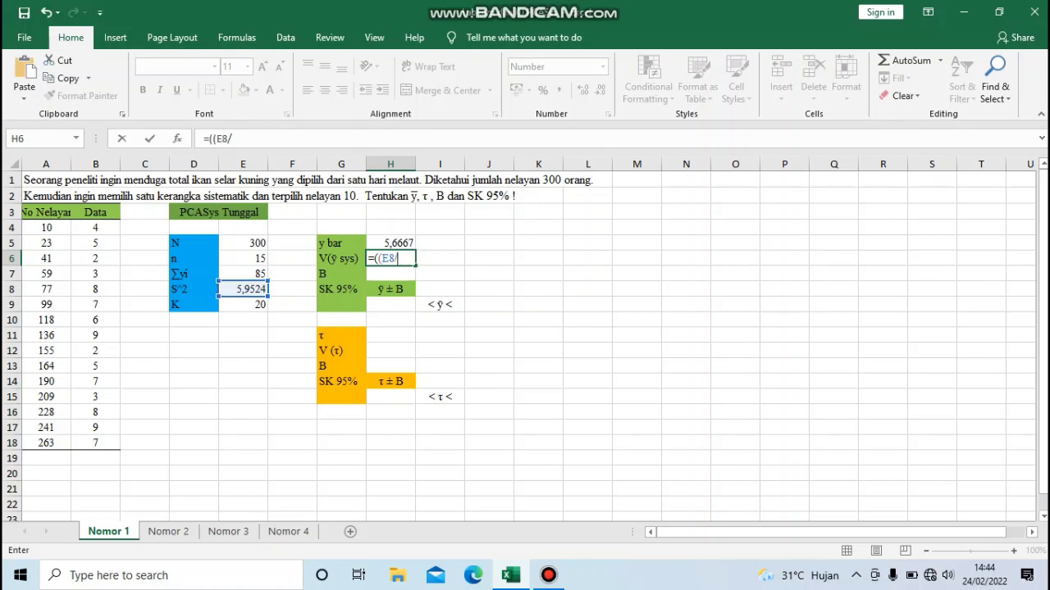
pyautogui.click(242, 258)
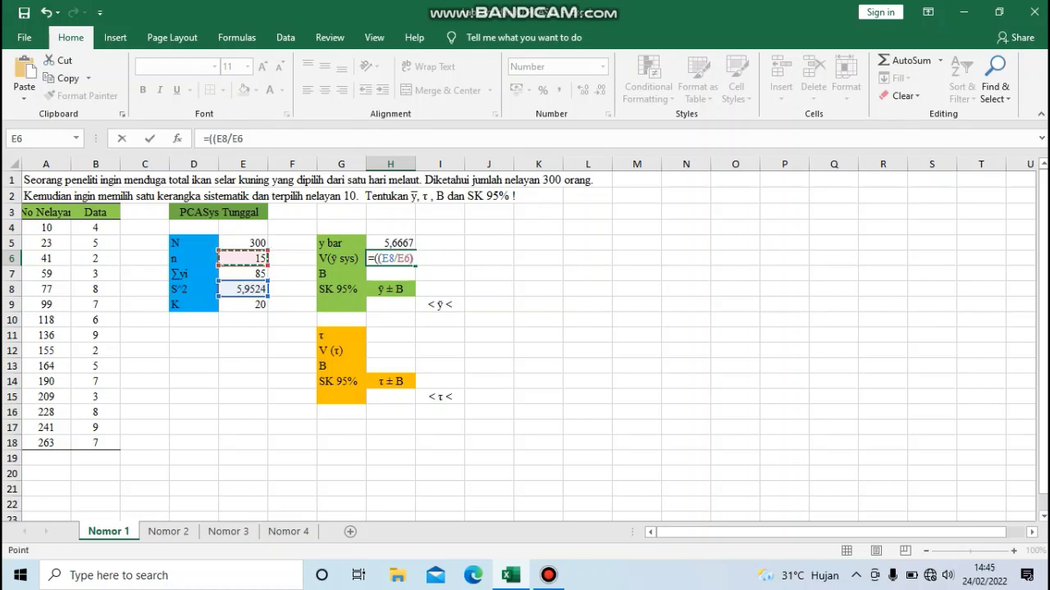
pyautogui.write(')*(1-((')
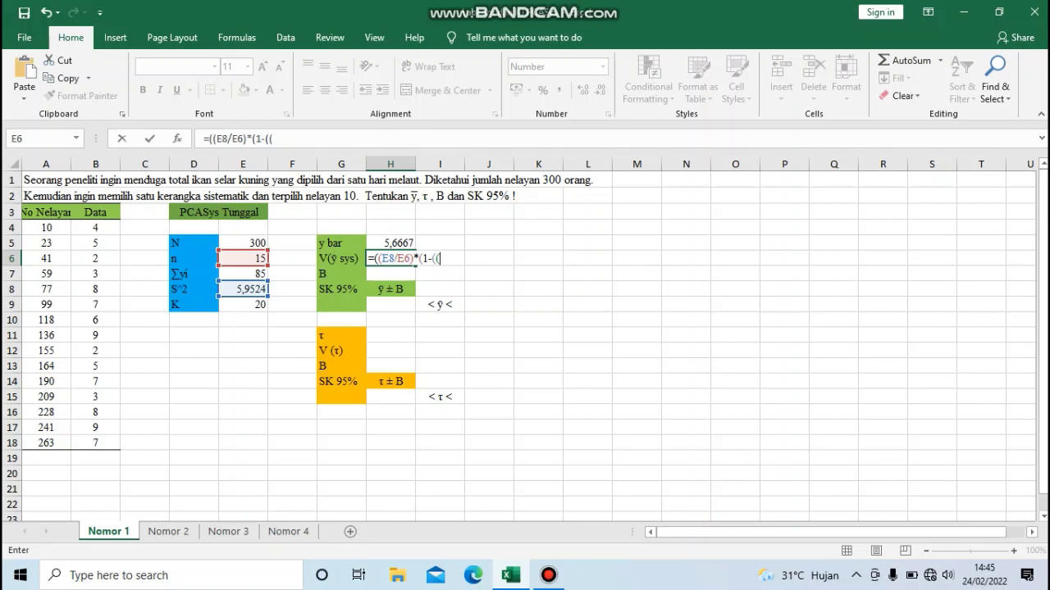
pyautogui.click(243, 243)
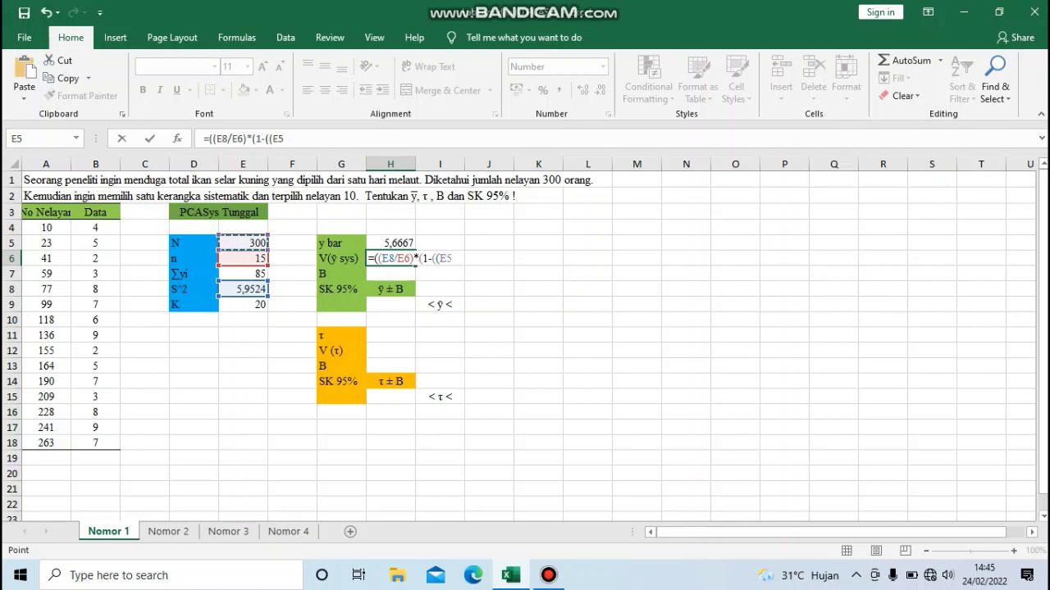
pyautogui.write('-')
pyautogui.click(243, 258)
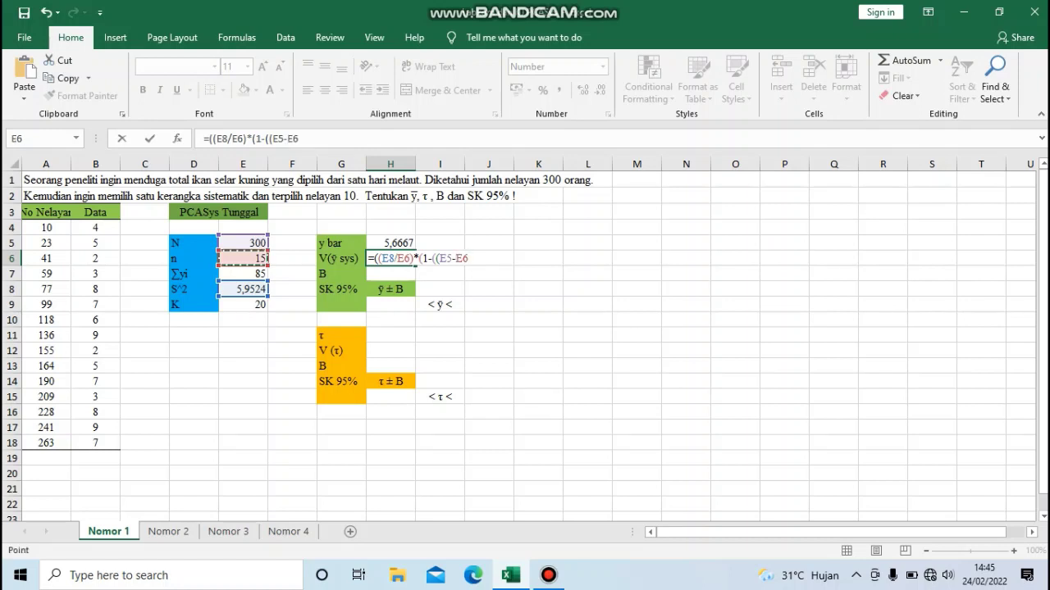
pyautogui.write(')/(')
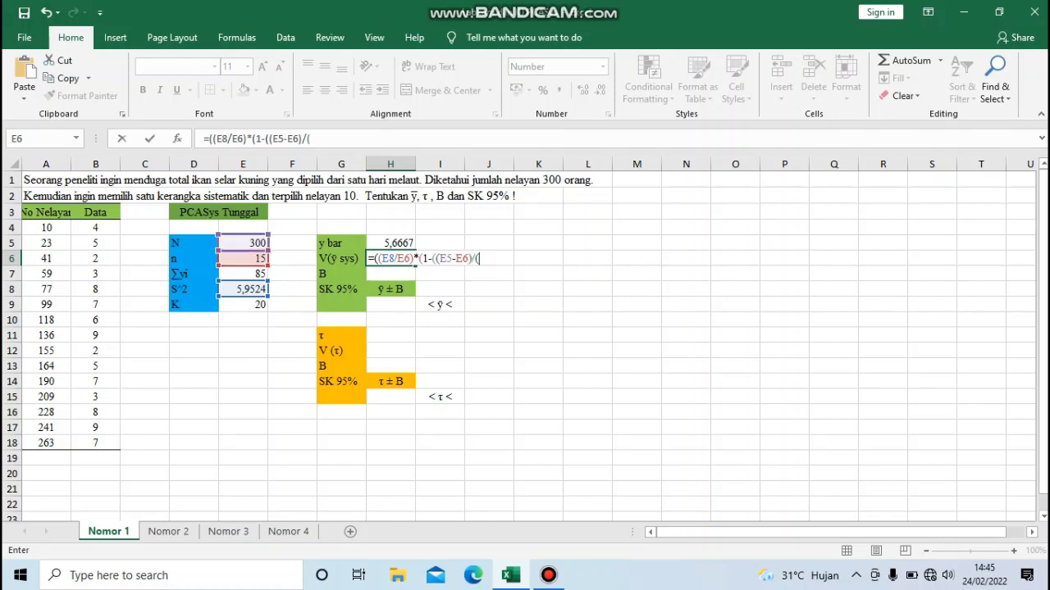
pyautogui.click(243, 243)
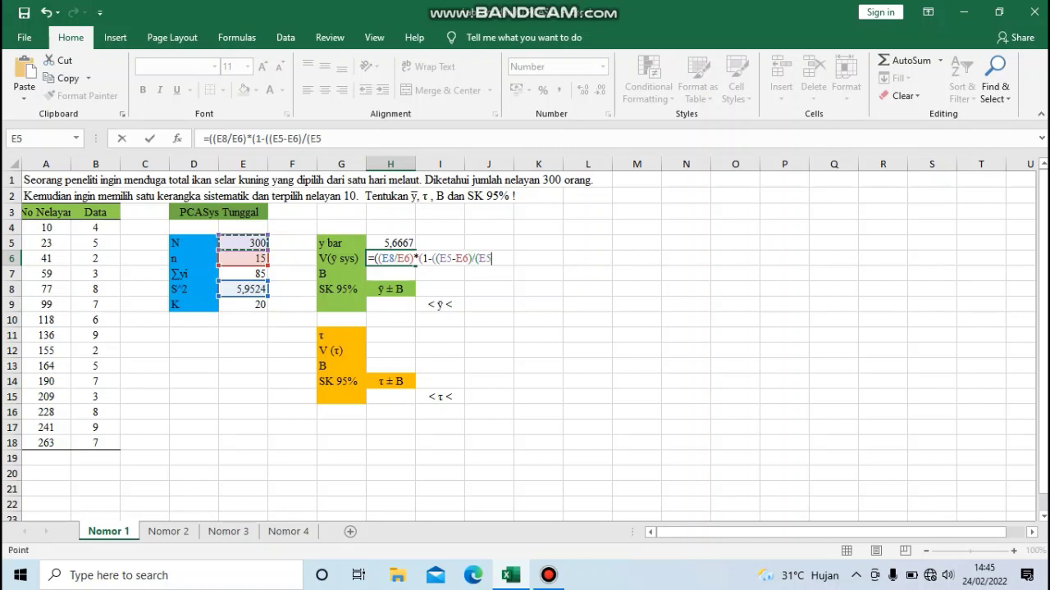
pyautogui.write('-1')
pyautogui.write('))))')
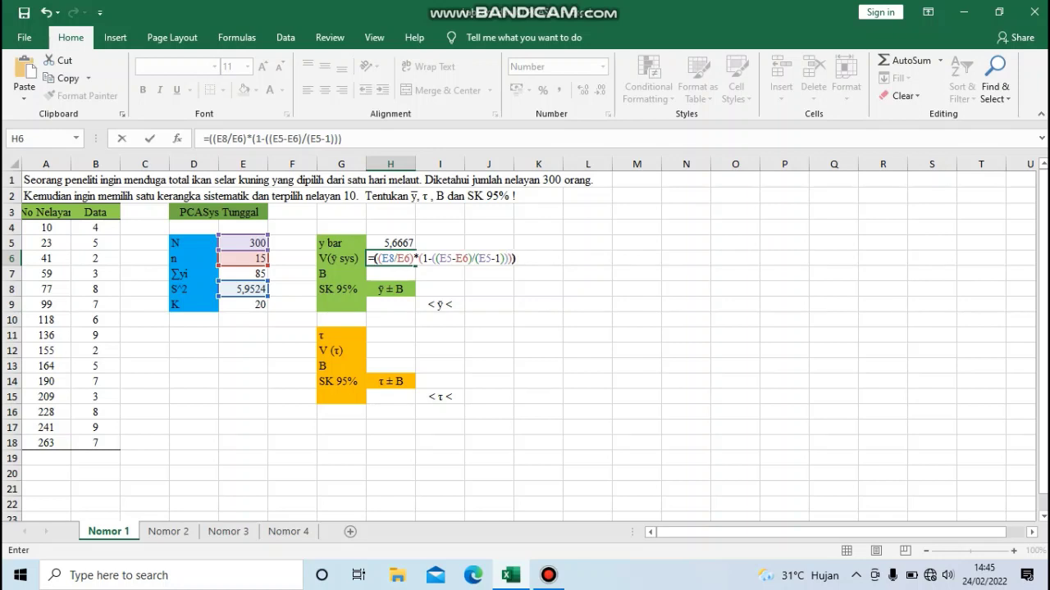
pyautogui.write(')')
pyautogui.press('Return')
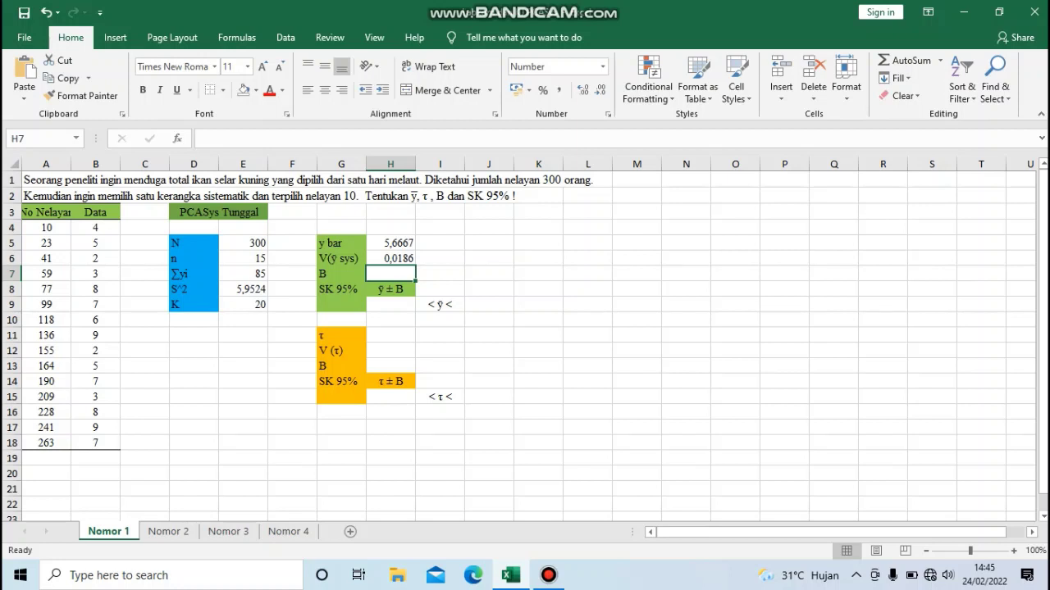
# - Calculate the bound B for the mean in cell H7 as twice the square root of its variance, =2*SQRT(H6)
pyautogui.write('=')
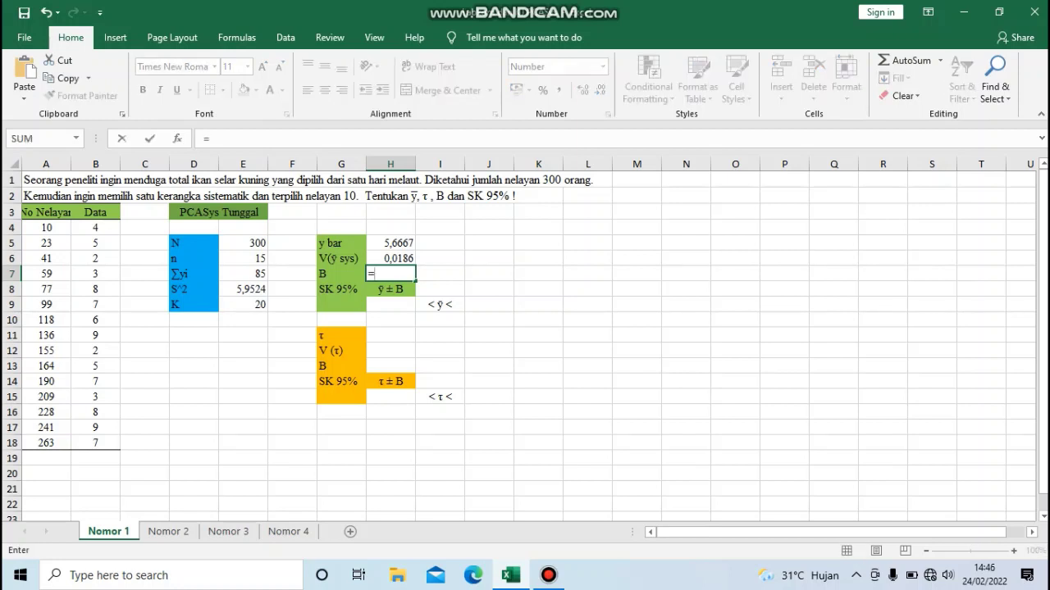
pyautogui.write('2*s')
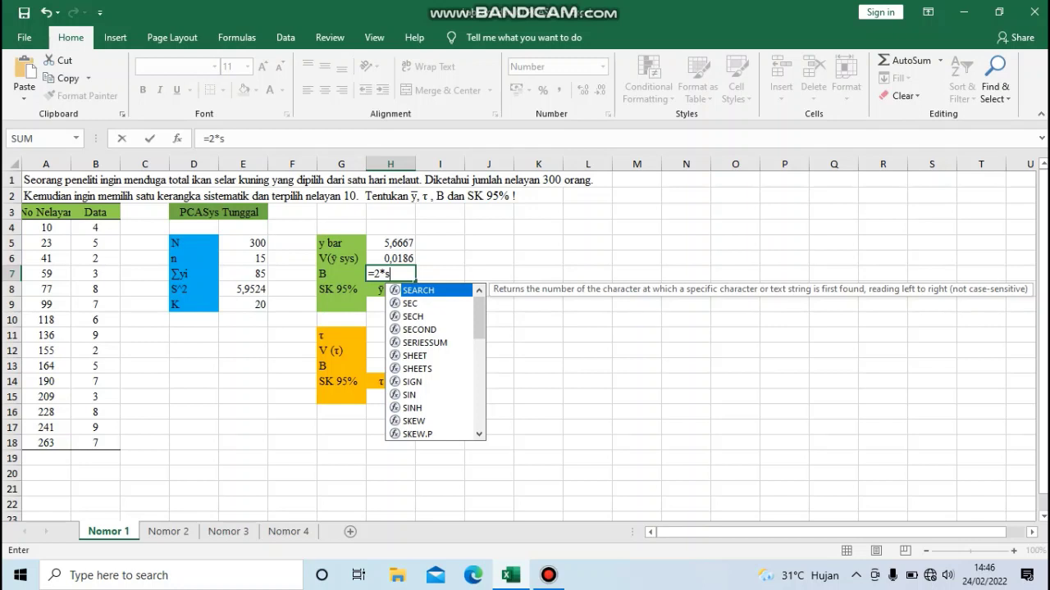
pyautogui.write('qr')
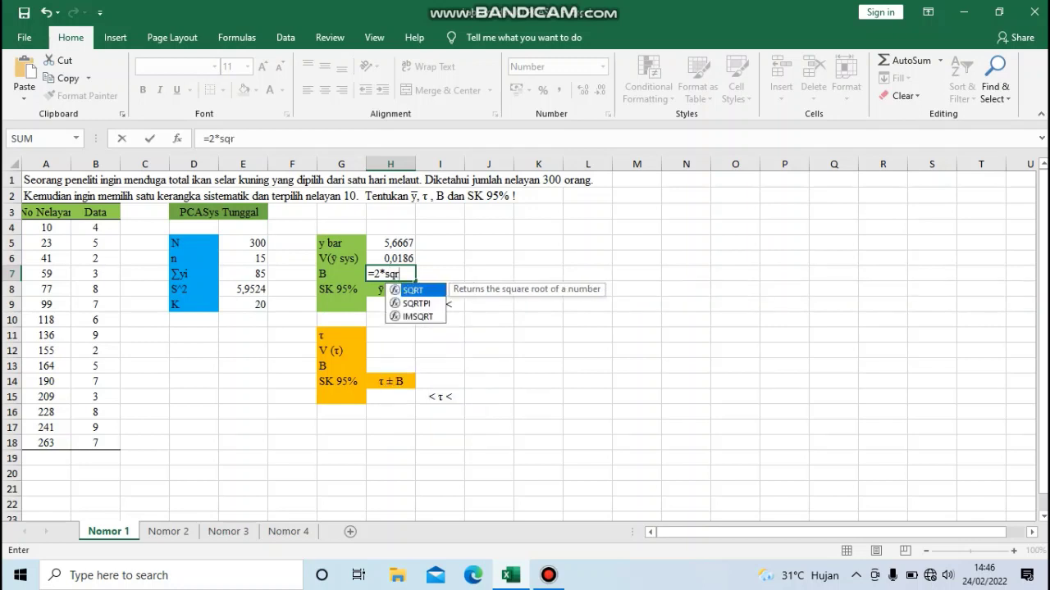
pyautogui.press('Tab')
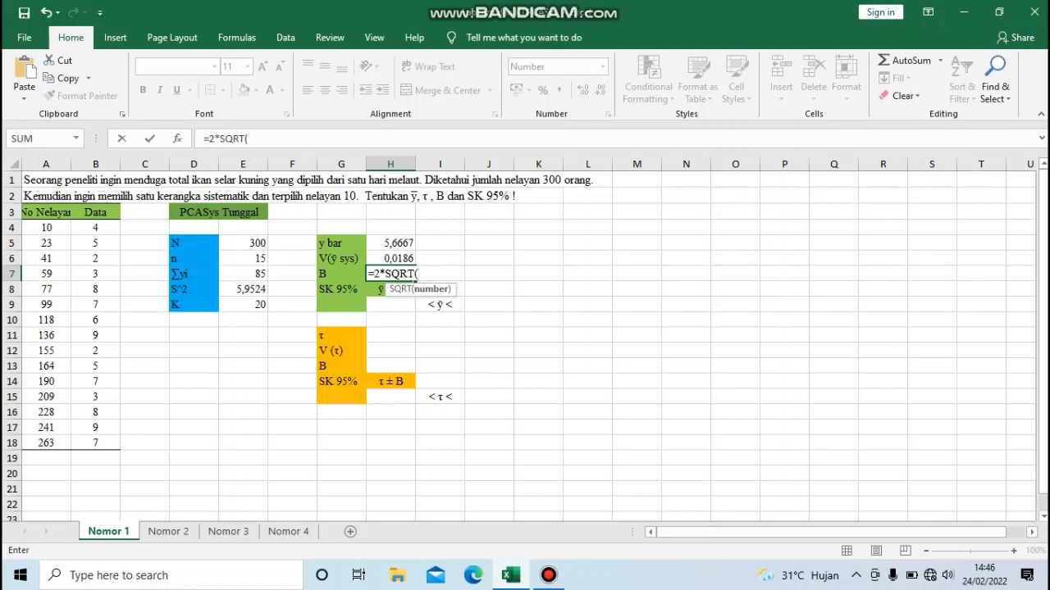
pyautogui.press('Up')
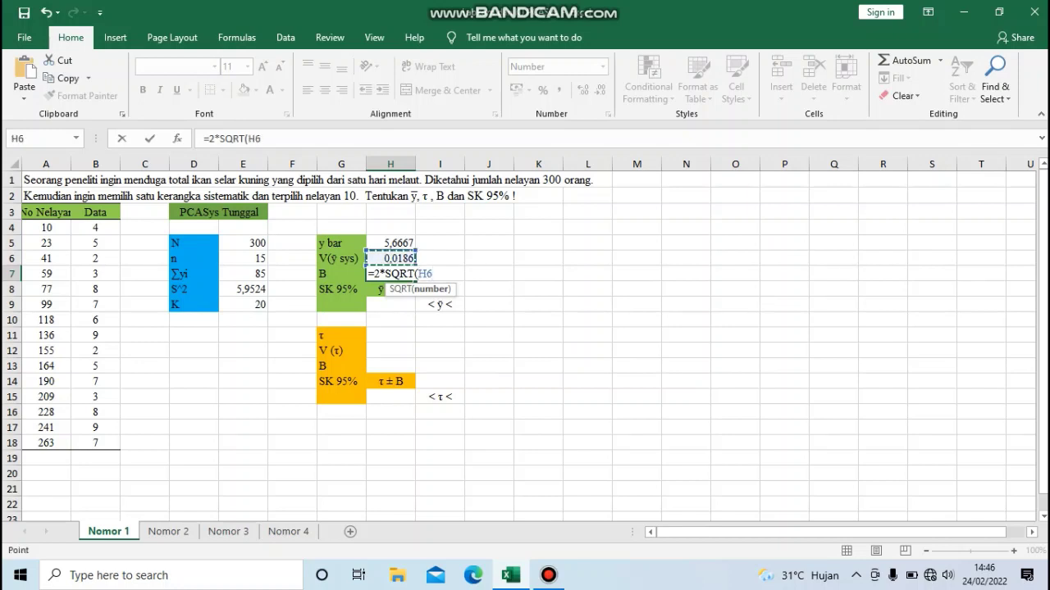
pyautogui.write(')')
pyautogui.press('Return')
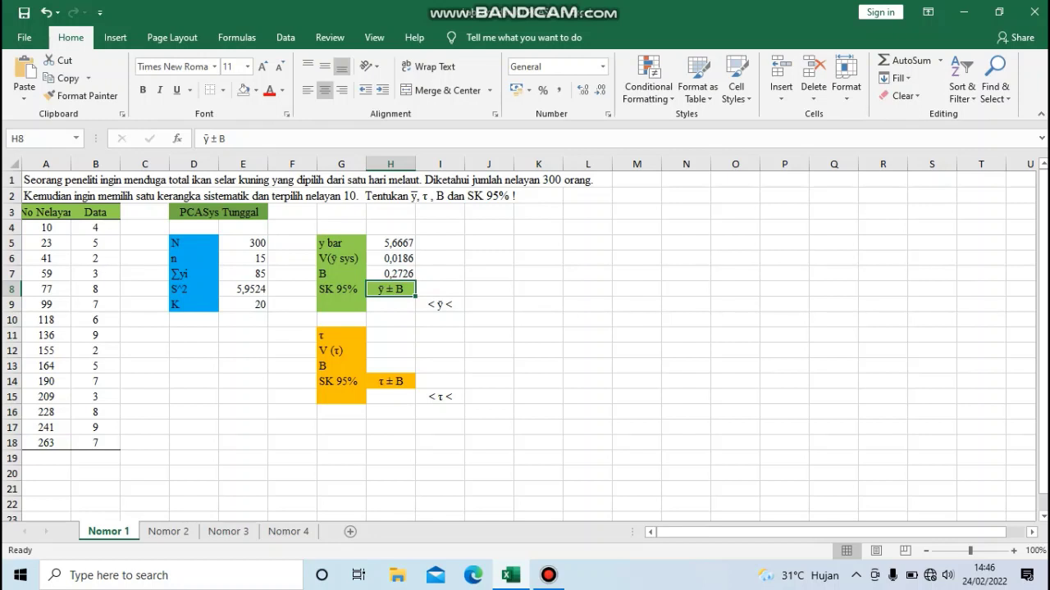
# - Calculate the lower 95% confidence limit for ȳ in cell H9 by subtracting B from the mean with =H5-H7
pyautogui.click(391, 305)
pyautogui.write('=')
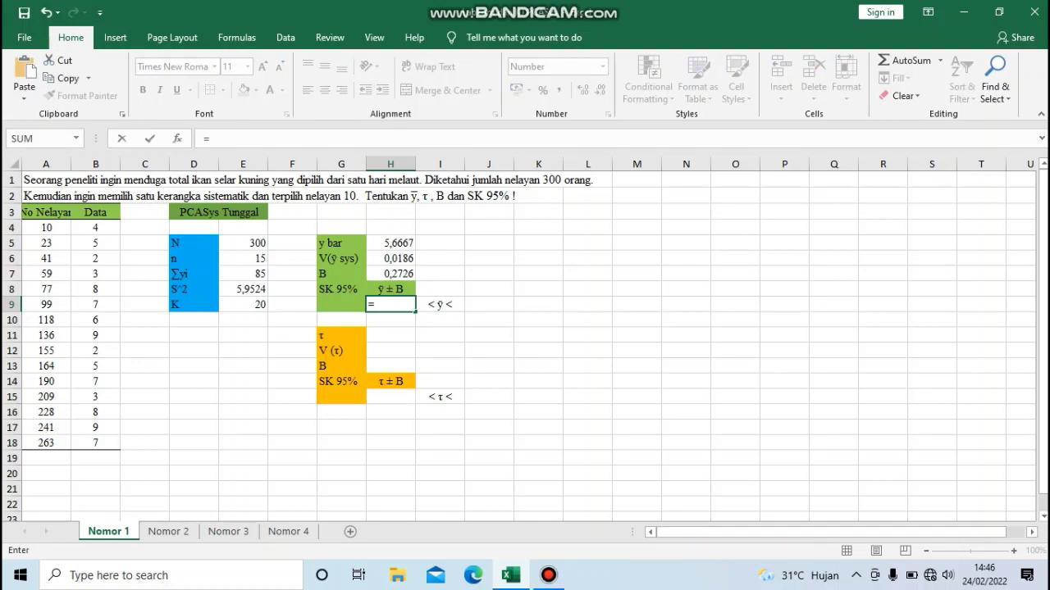
pyautogui.click(391, 243)
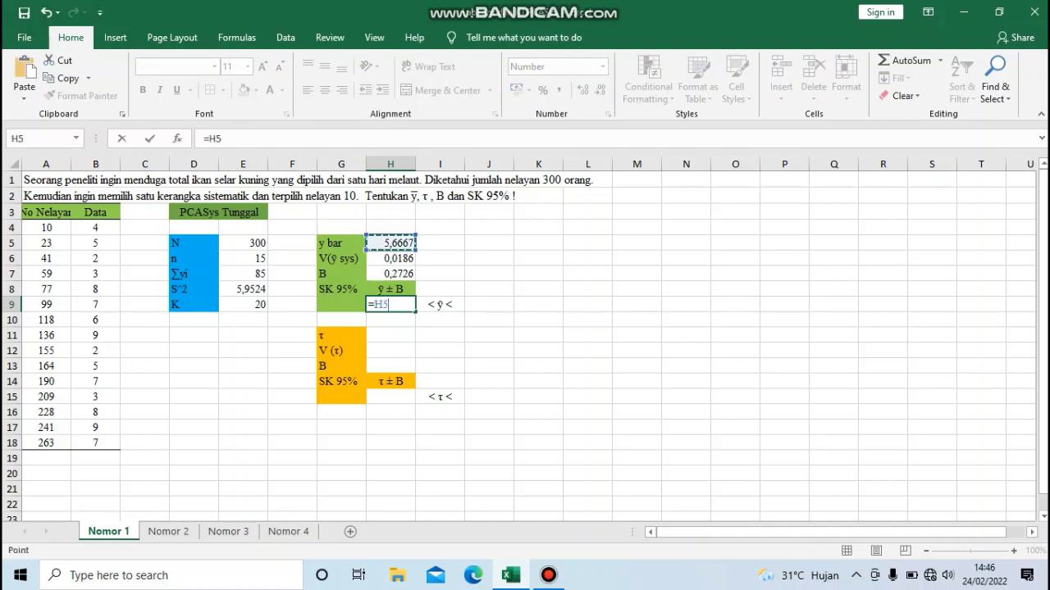
pyautogui.write('-')
pyautogui.click(391, 274)
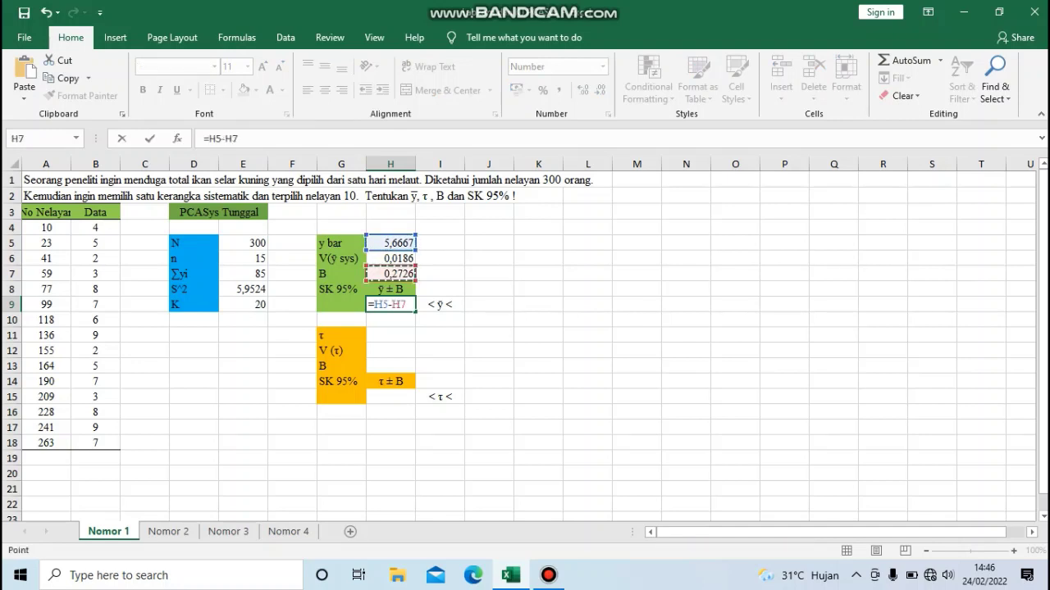
pyautogui.press('Return')
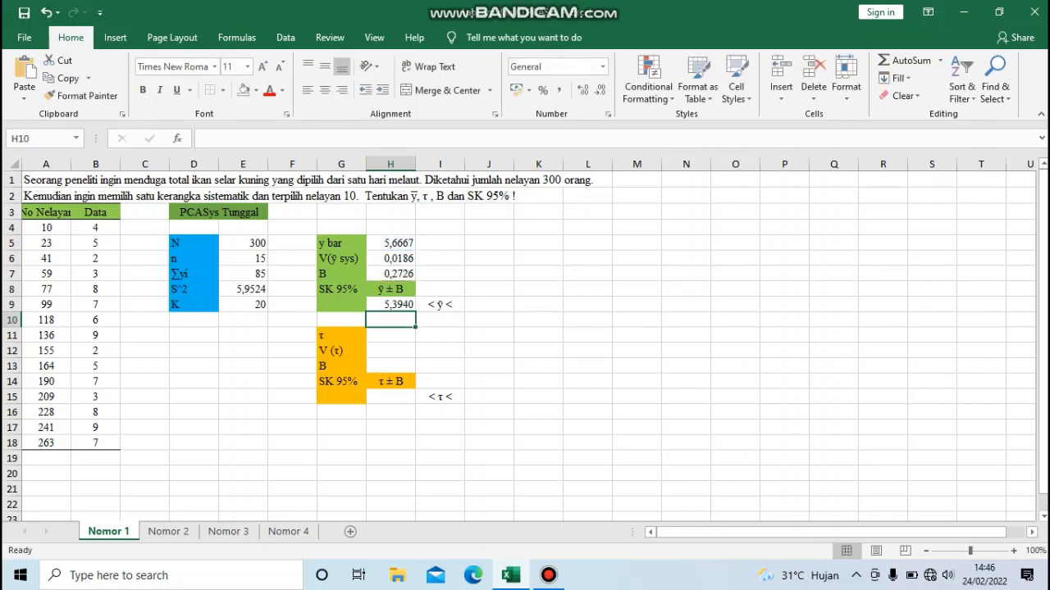
# - Calculate the upper 95% confidence limit for ȳ in cell J9 by adding B to the mean with =H5+H7
pyautogui.click(489, 304)
pyautogui.write('=')
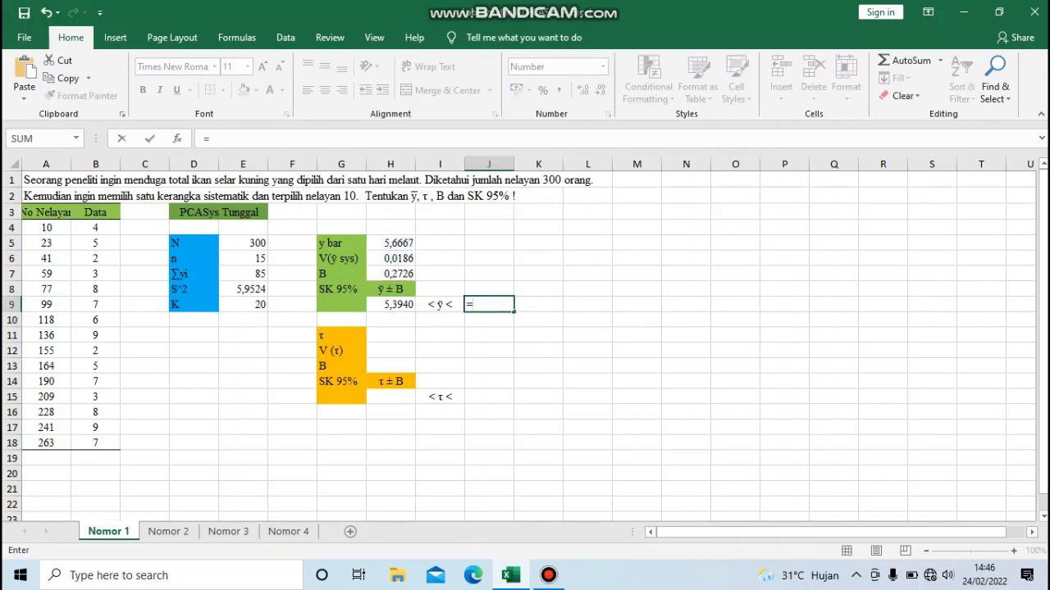
pyautogui.click(390, 243)
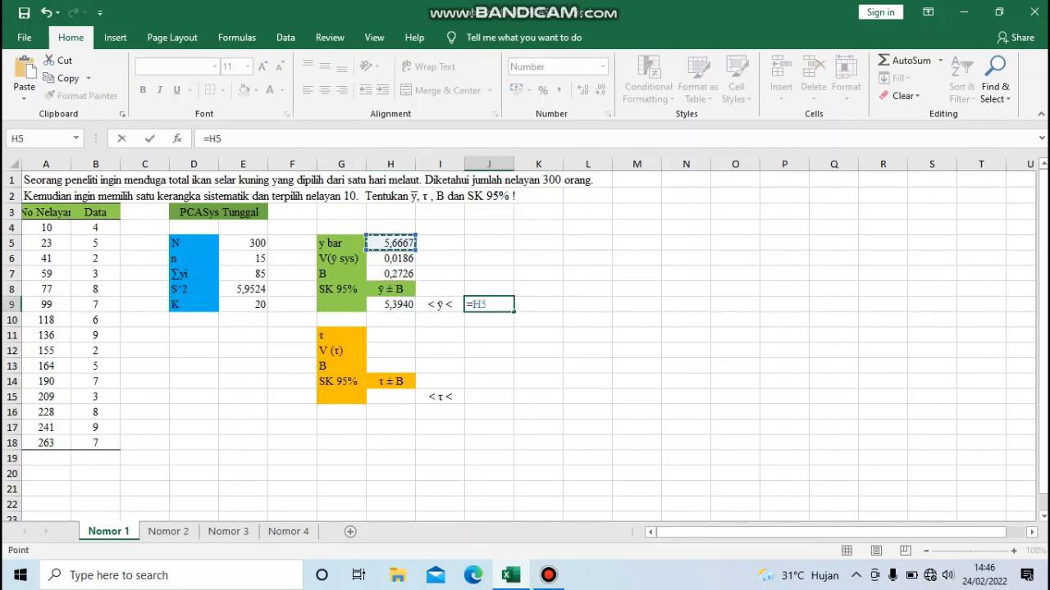
pyautogui.write('+')
pyautogui.click(391, 273)
pyautogui.press('Return')
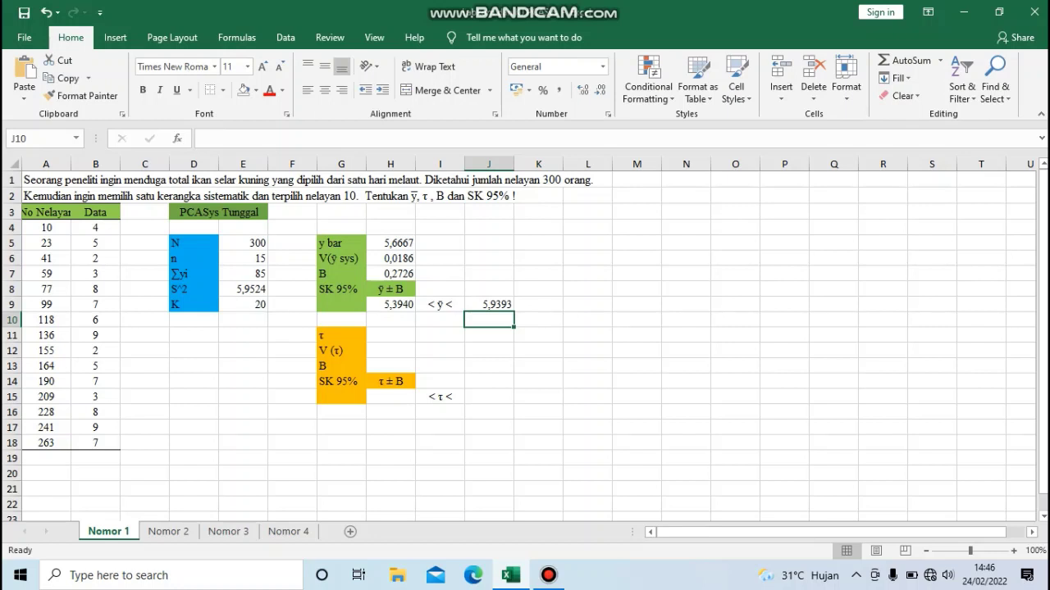
# - Calculate the total τ in cell H11 by multiplying N by the mean with =E5*H5
pyautogui.click(390, 335)
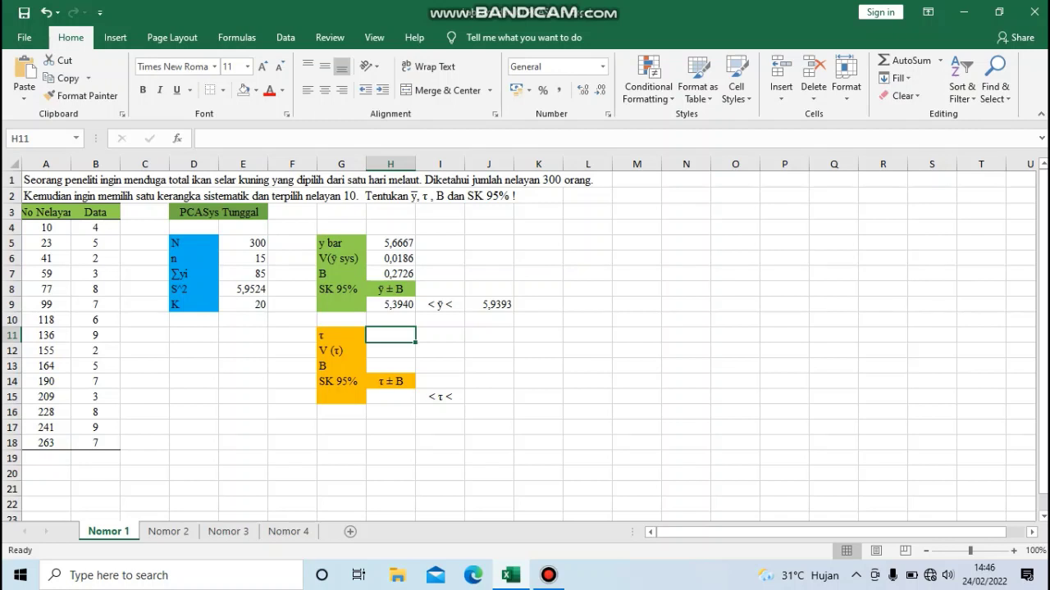
pyautogui.write('=')
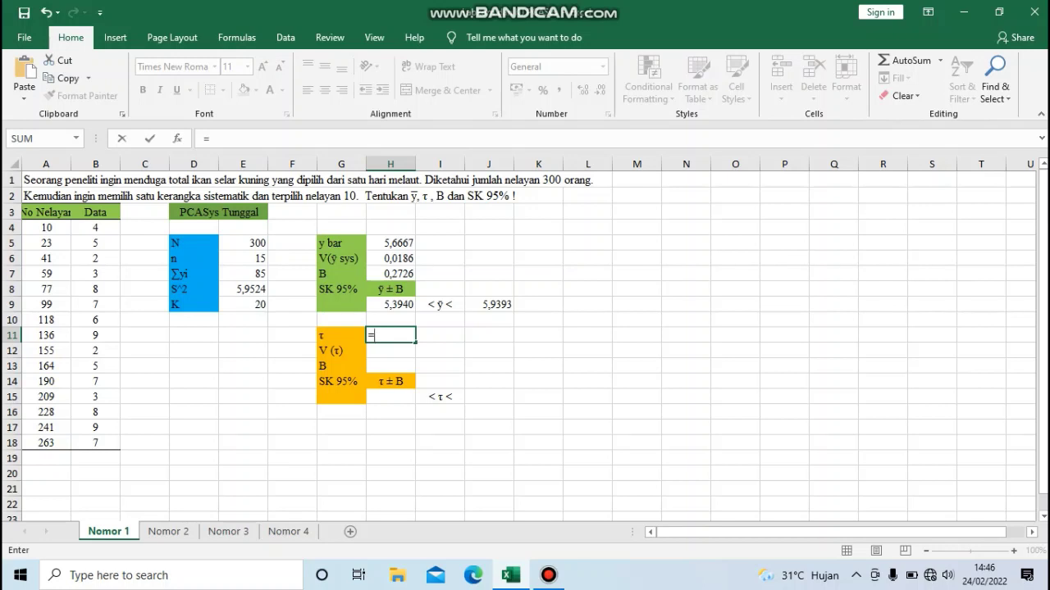
pyautogui.click(242, 243)
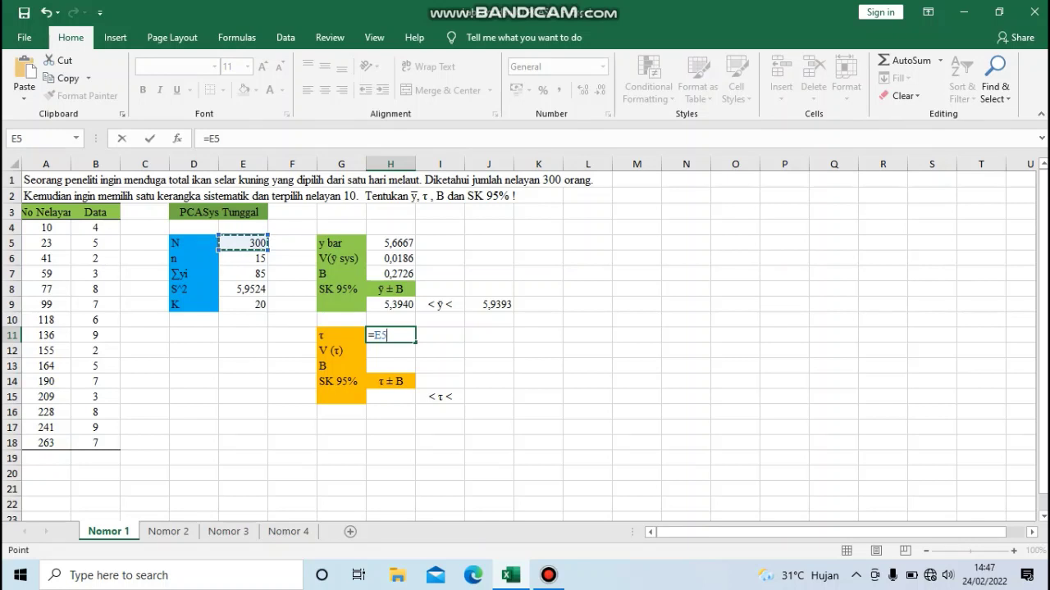
pyautogui.write('*')
pyautogui.click(391, 243)
pyautogui.press('Return')
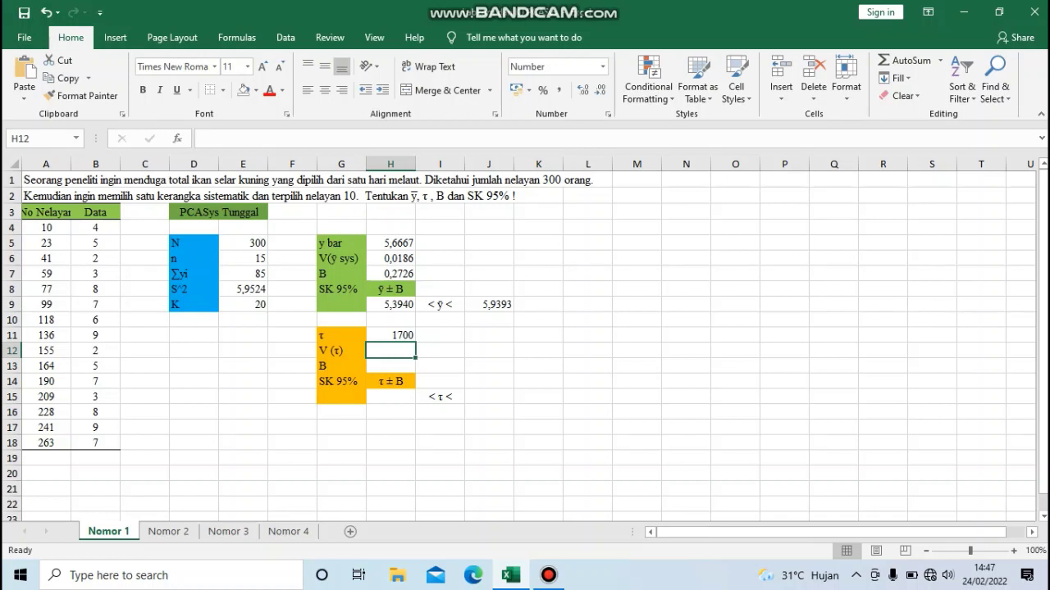
# - Calculate the variance V(τ) in cell H12 by multiplying N squared by V(ȳ sys) with =(E5^2)*H6
pyautogui.write('=(')
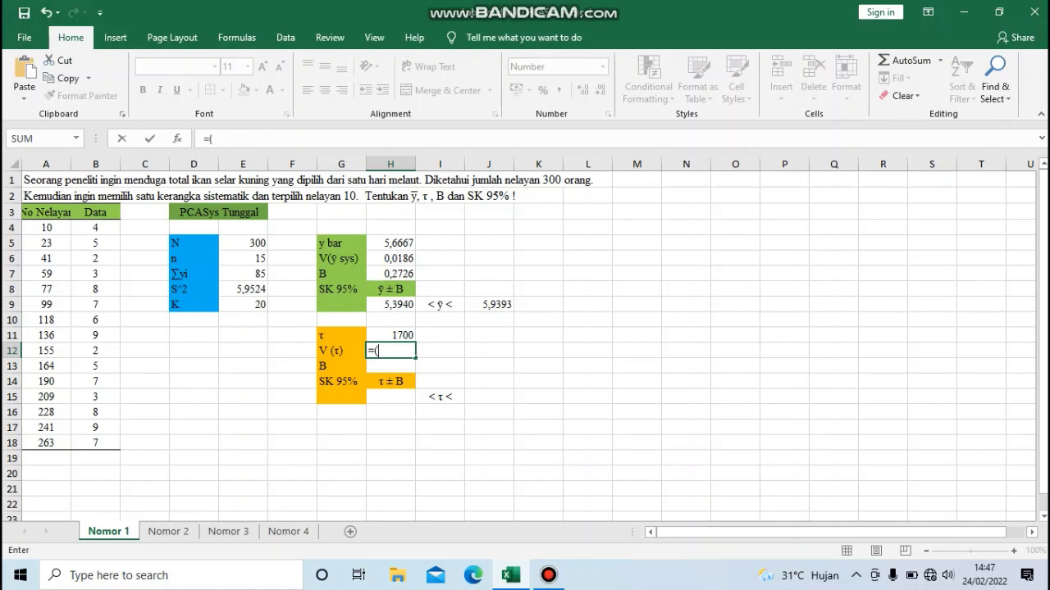
pyautogui.click(243, 243)
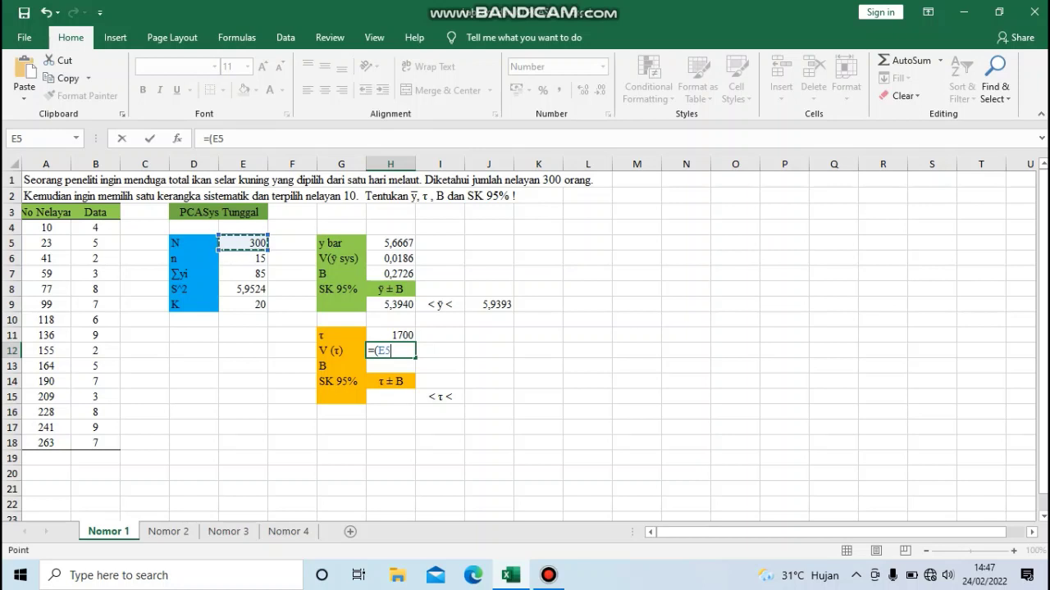
pyautogui.write('^2)*')
pyautogui.click(390, 258)
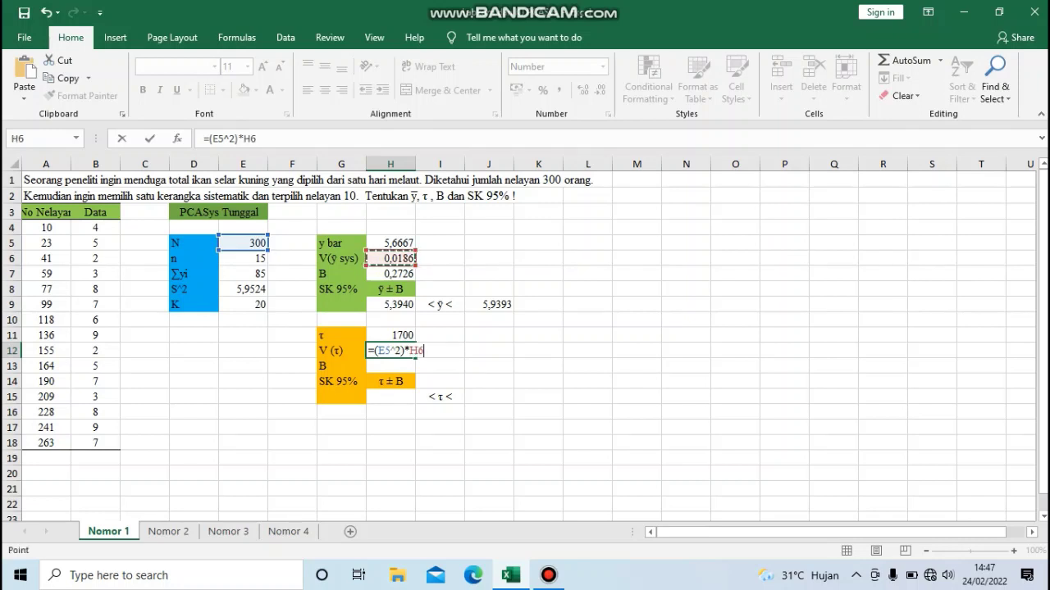
pyautogui.press('Return')
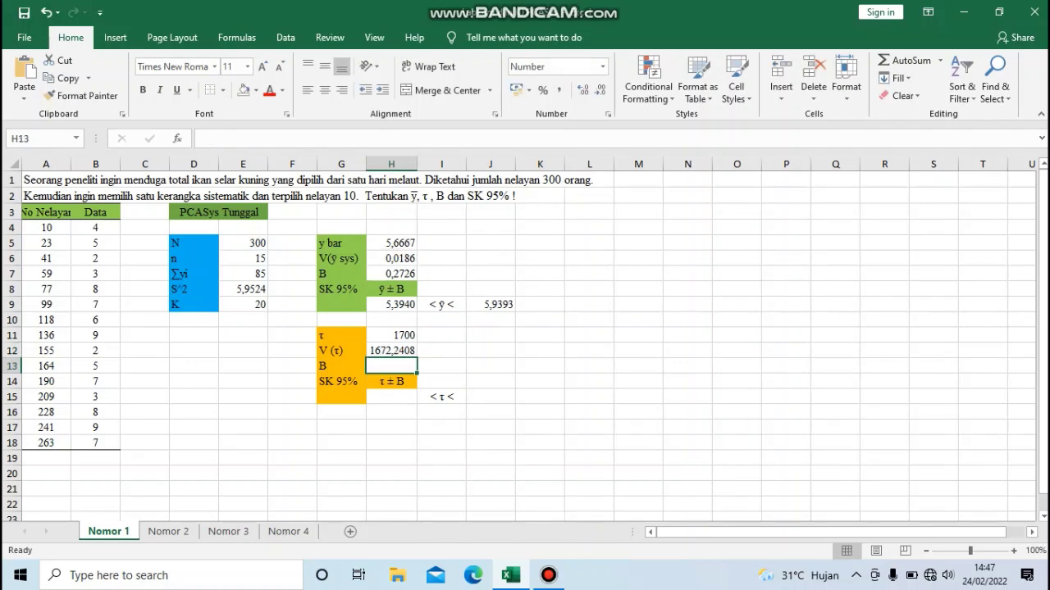
# - Calculate the bound B for τ in cell H13 as twice the square root of V(τ) with =2*SQRT(H12)
pyautogui.write('=')
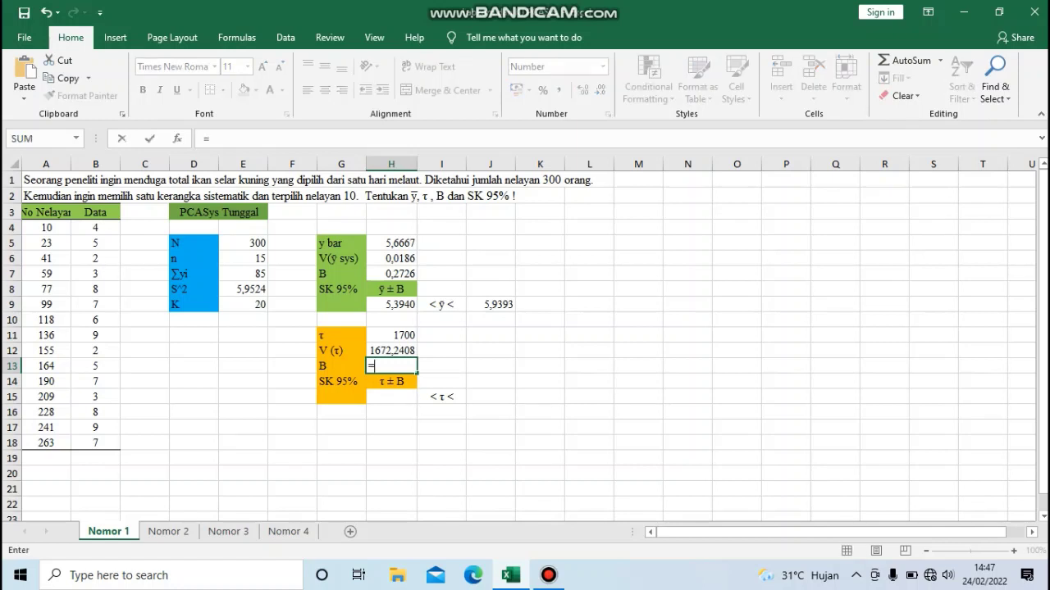
pyautogui.write('2*s')
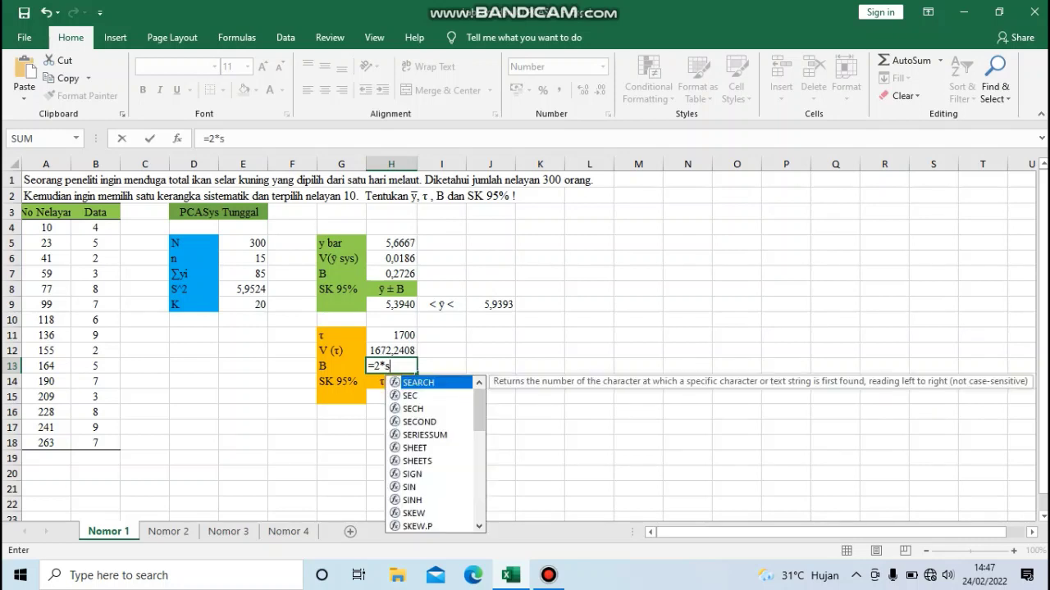
pyautogui.write('qr')
pyautogui.press('Tab')
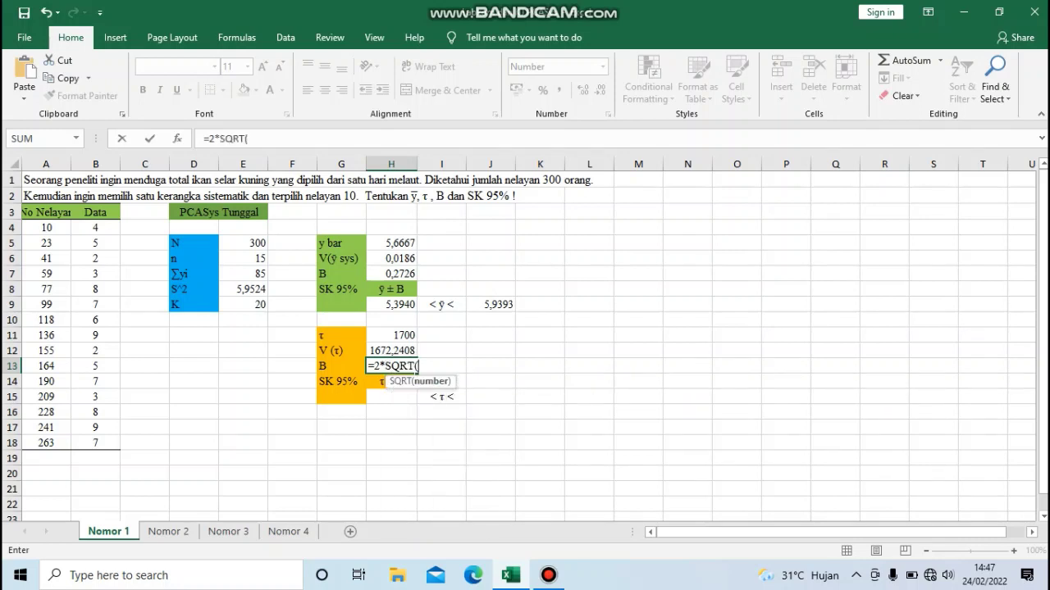
pyautogui.press('Up')
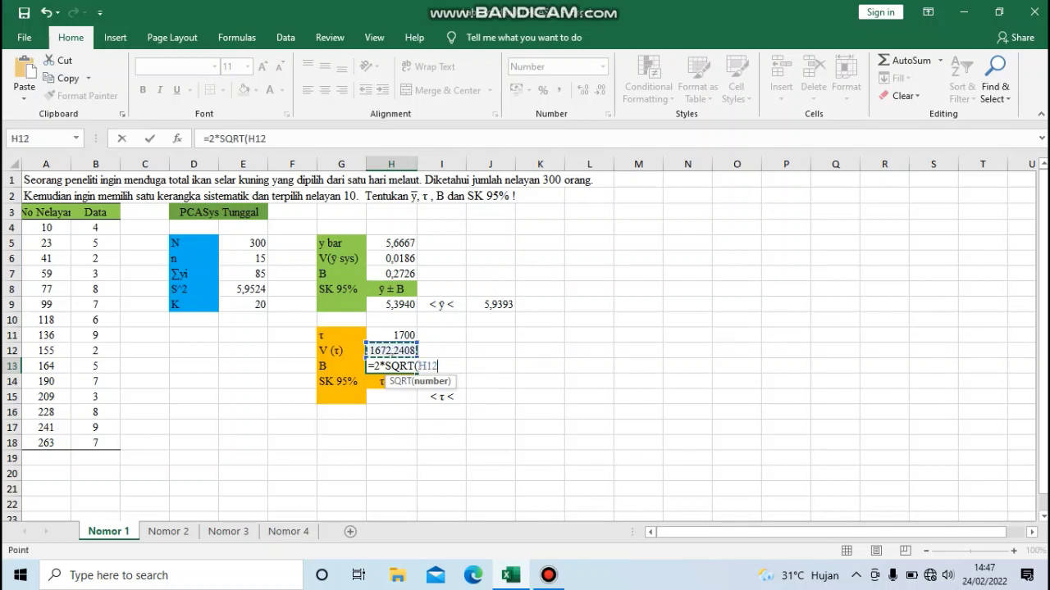
pyautogui.write(')')
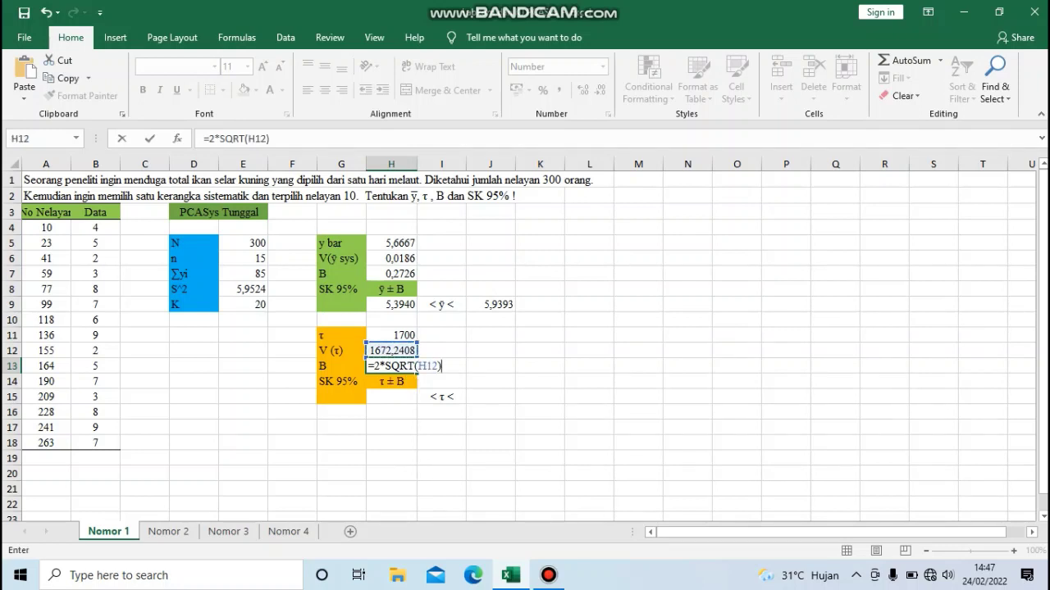
pyautogui.press('Return')
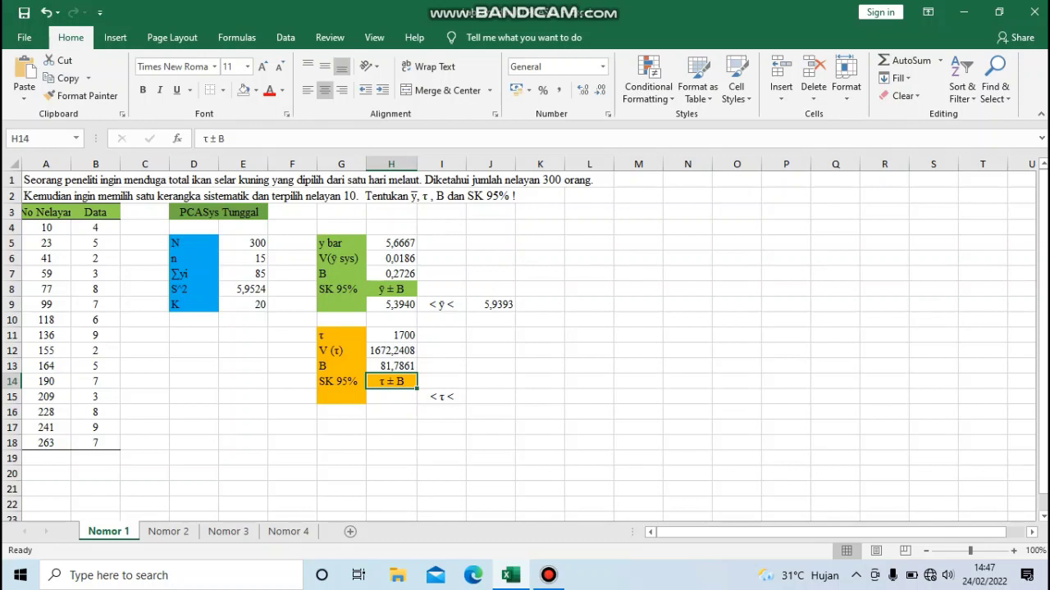
# - Calculate the lower 95% confidence limit for τ in cell H15 by subtracting B from the total with =H11-H13
pyautogui.click(390, 396)
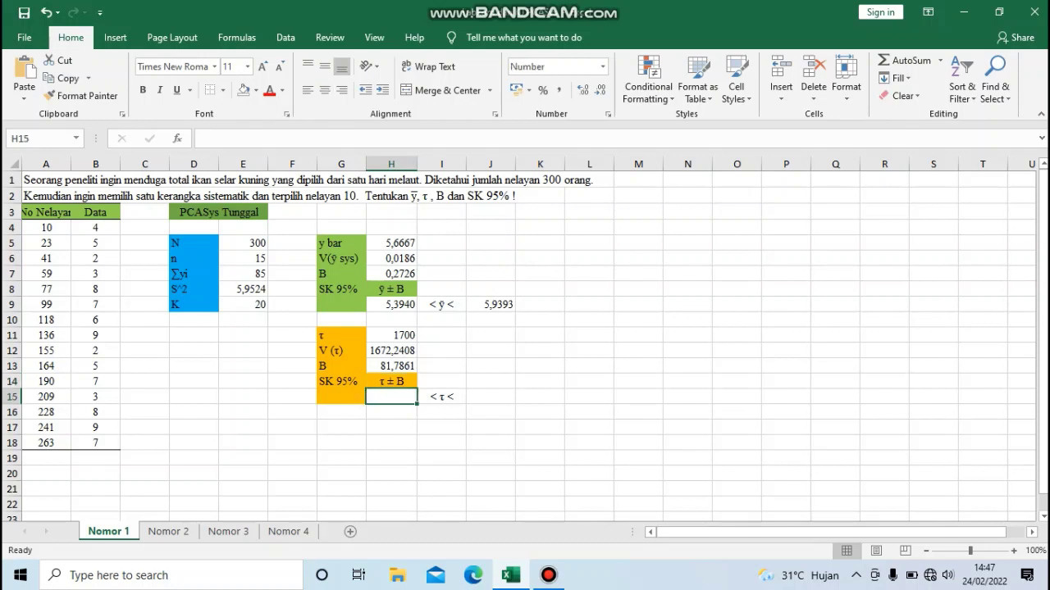
pyautogui.write('=')
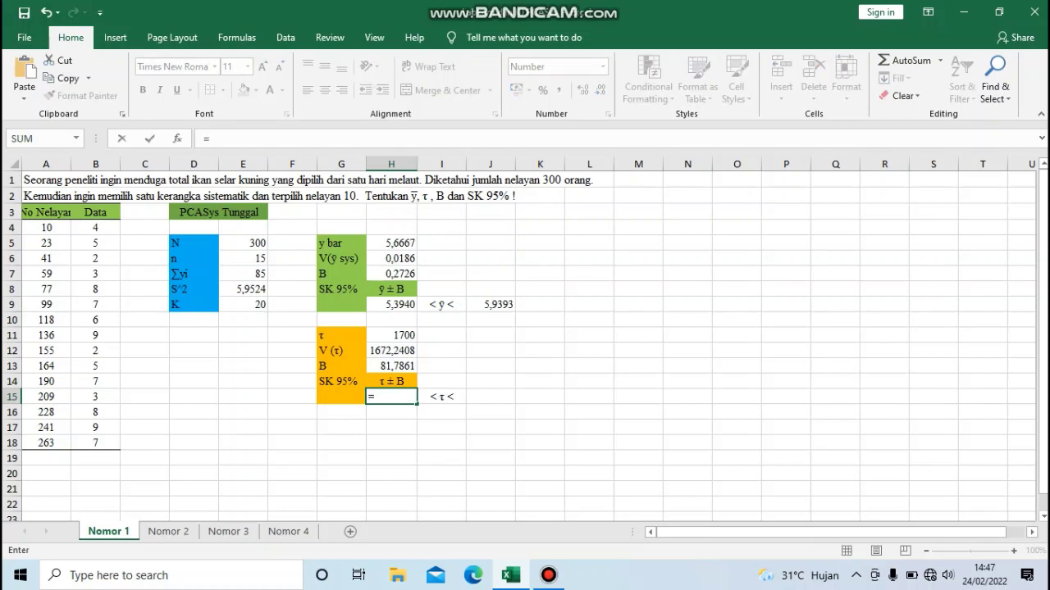
pyautogui.click(391, 335)
pyautogui.write('-')
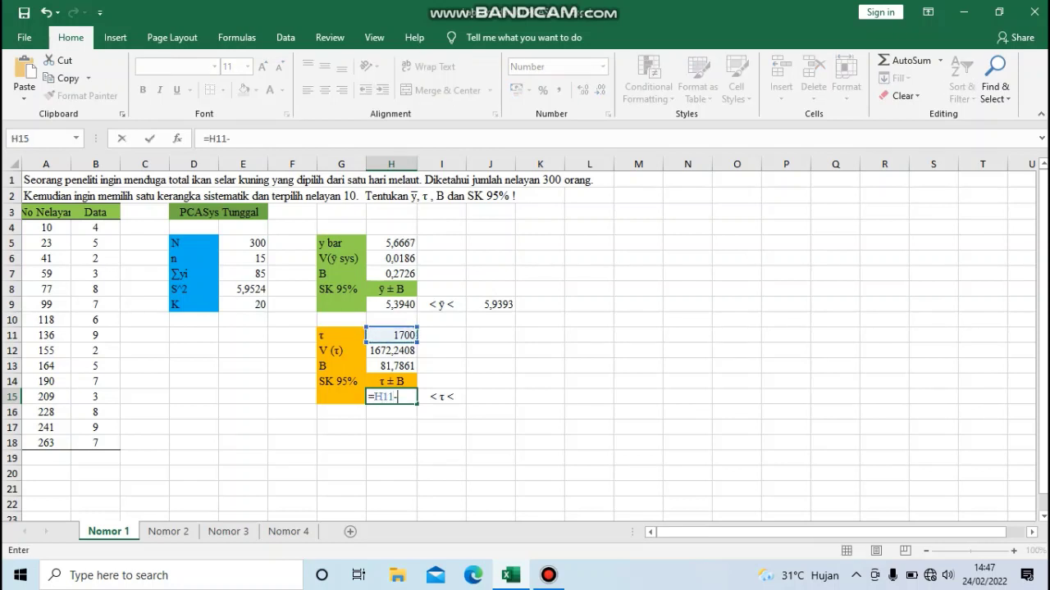
pyautogui.click(390, 366)
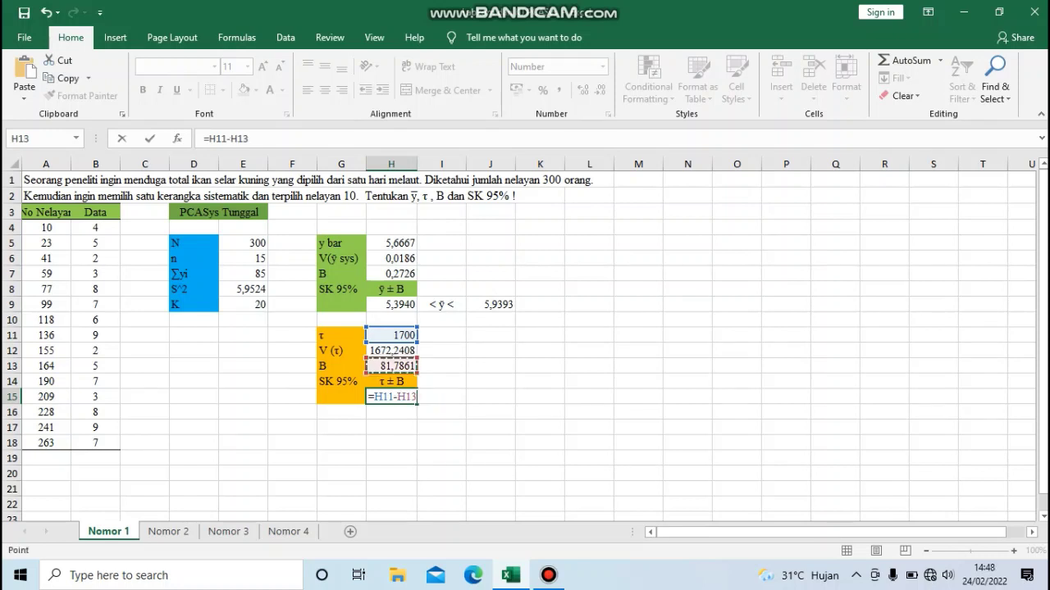
pyautogui.press('Return')
# - Calculate the upper 95% confidence limit for τ in cell J15 by adding B to the total with =H11+H13
pyautogui.click(489, 396)
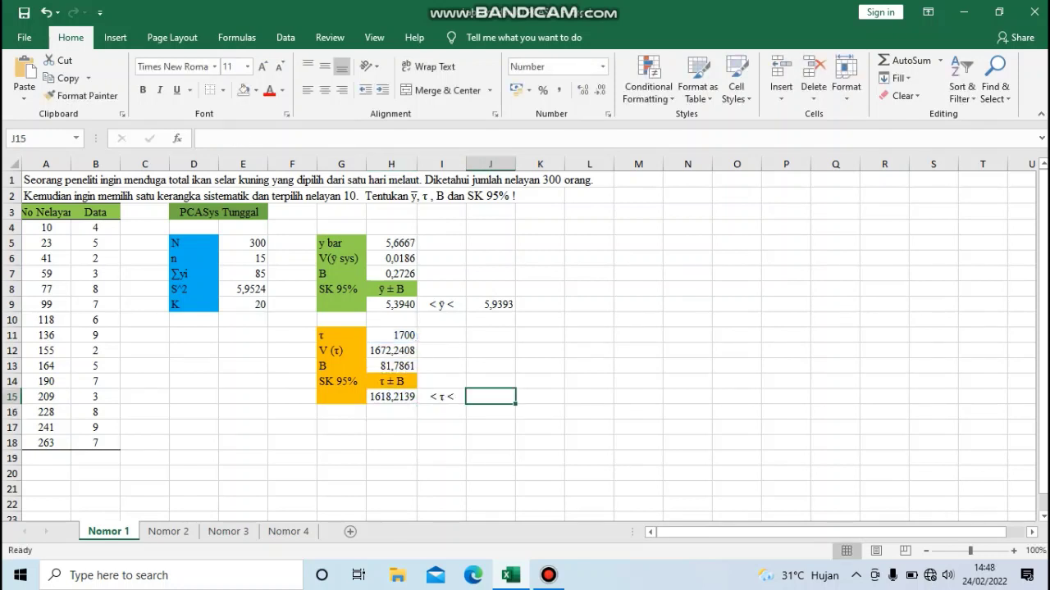
pyautogui.write('=')
pyautogui.click(390, 335)
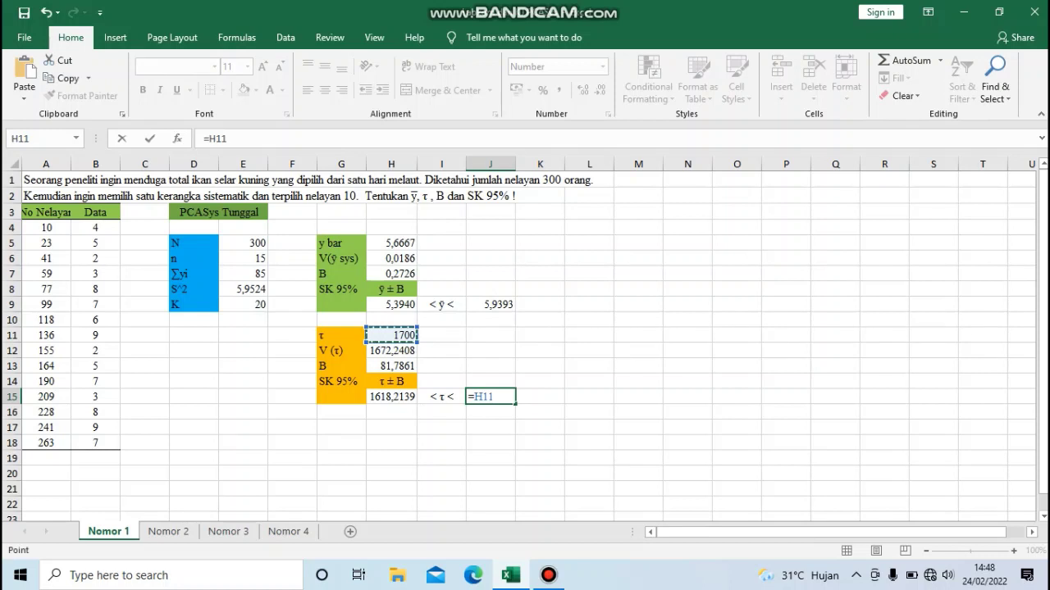
pyautogui.write('+')
pyautogui.click(391, 366)
pyautogui.press('Return')
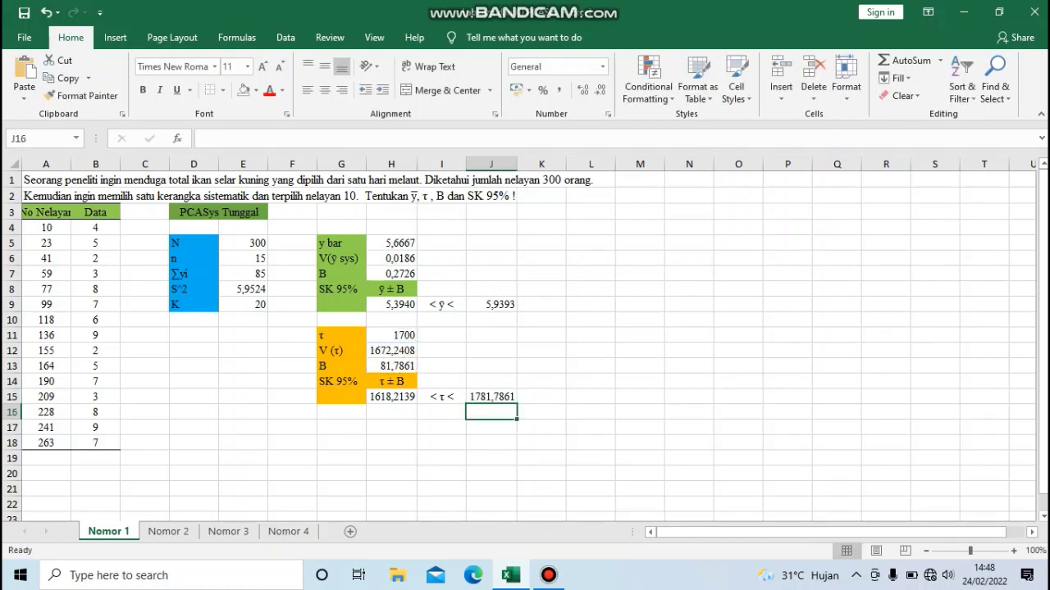
# - Enter the heading "Interpretasi" in cell G17 below the confidence interval for τ
pyautogui.click(342, 428)
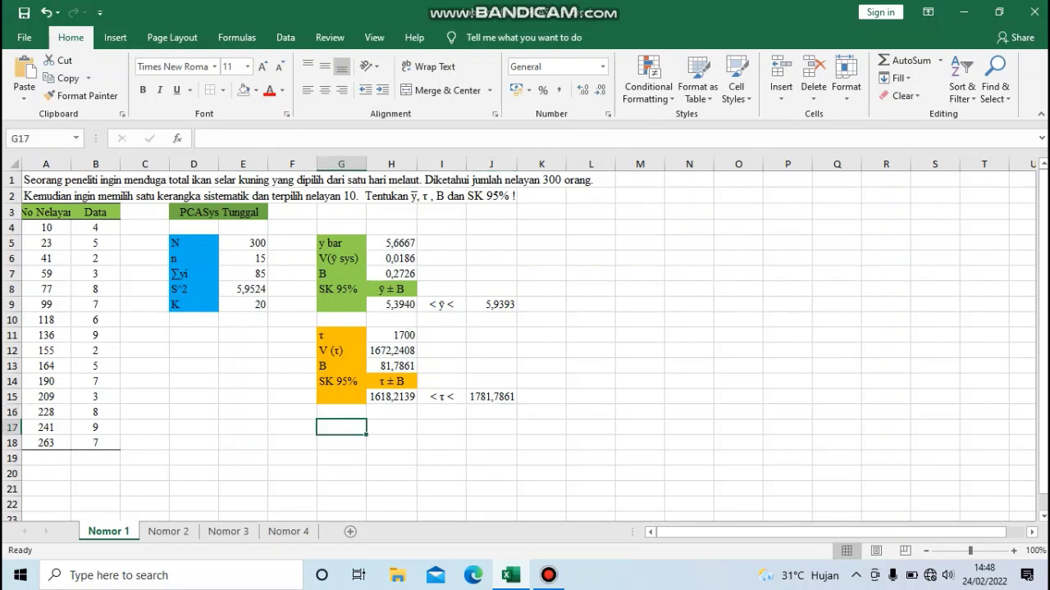
pyautogui.write('Inter')
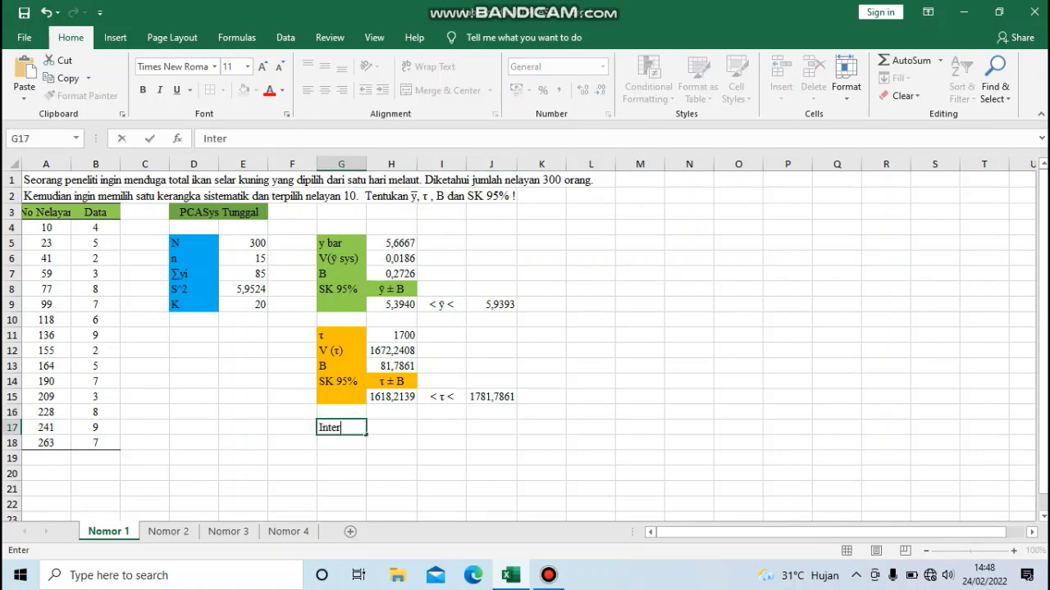
pyautogui.write('pretasi')
pyautogui.press('Return')
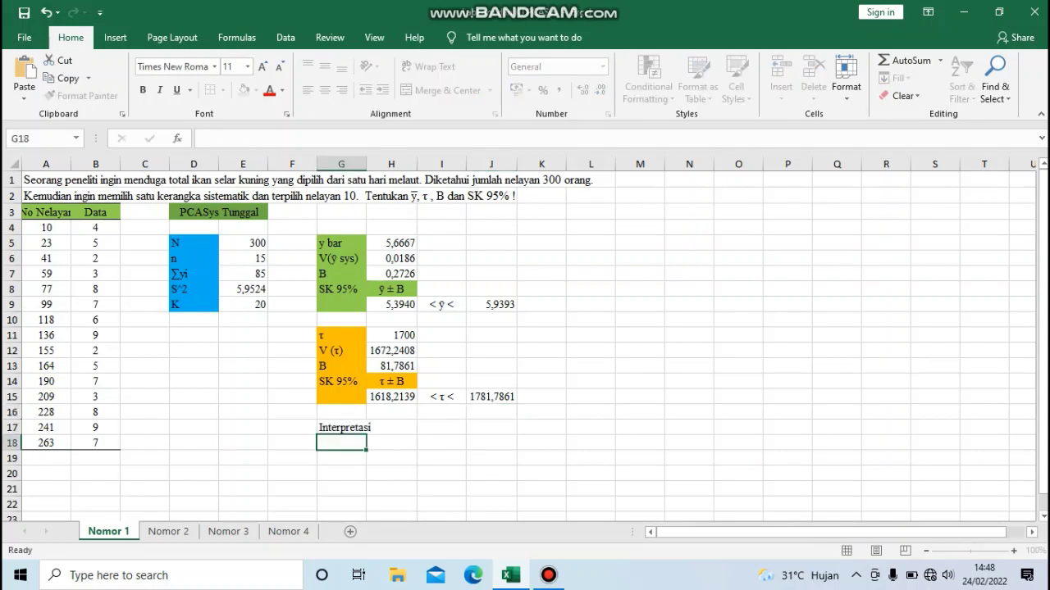
# - Write "Berdasarkan SK 95% dapat diketahui bahwa rata-rata contoh total ikan Selar Kuning berkisar antara" in cell G18
pyautogui.write('Berda')
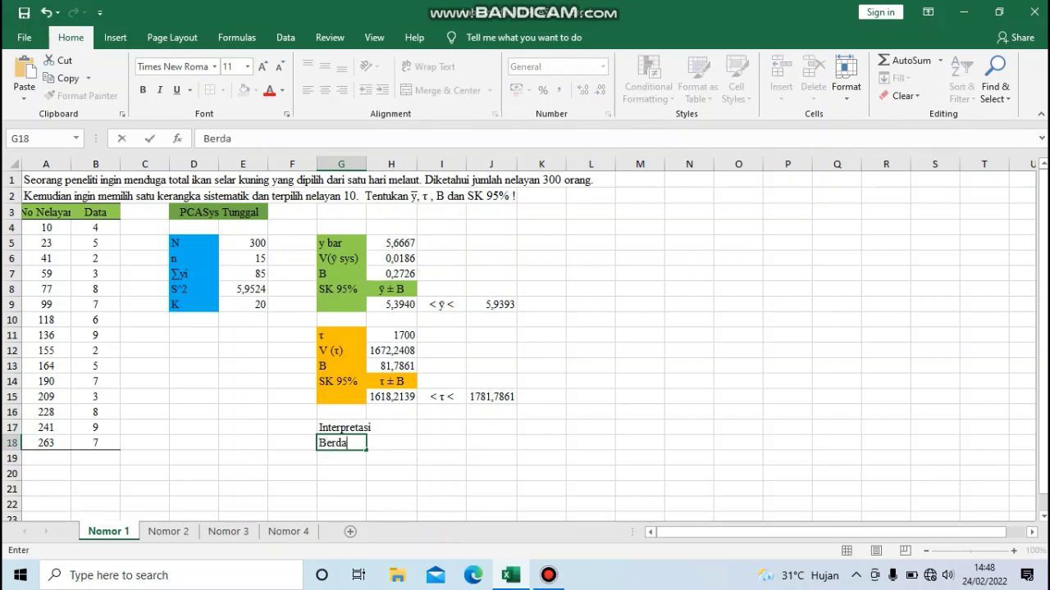
pyautogui.write('sarkan SK')
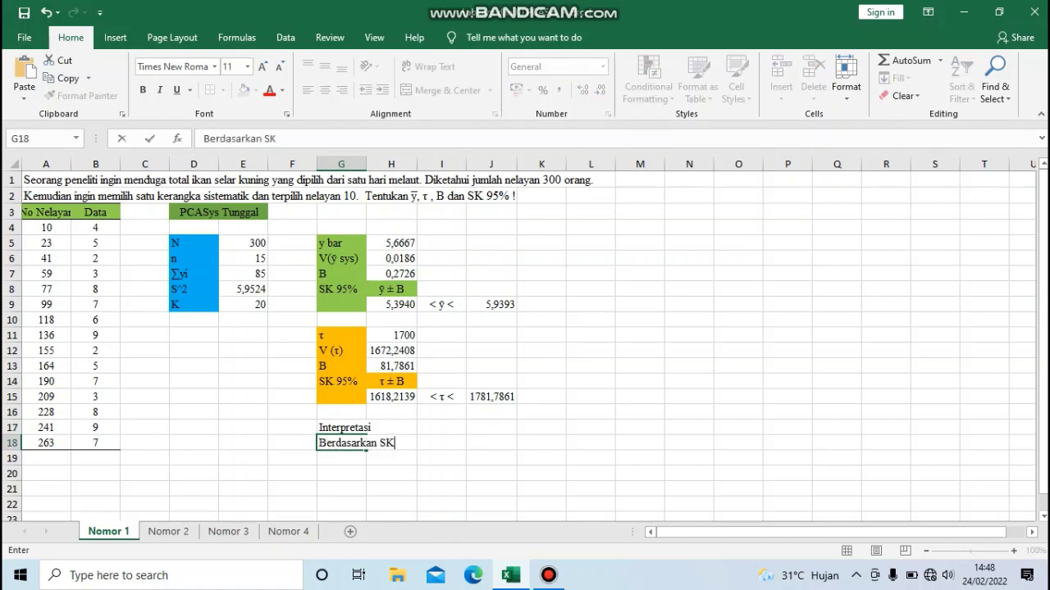
pyautogui.write(' (')
pyautogui.press('BackSpace')
pyautogui.write('95% dapat d')
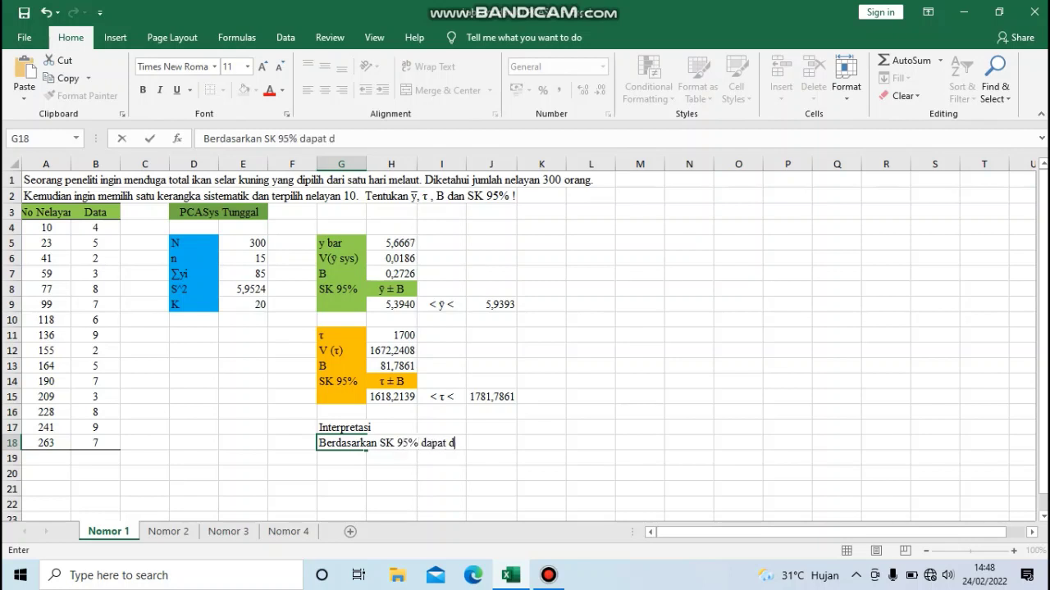
pyautogui.write('iketahui b')
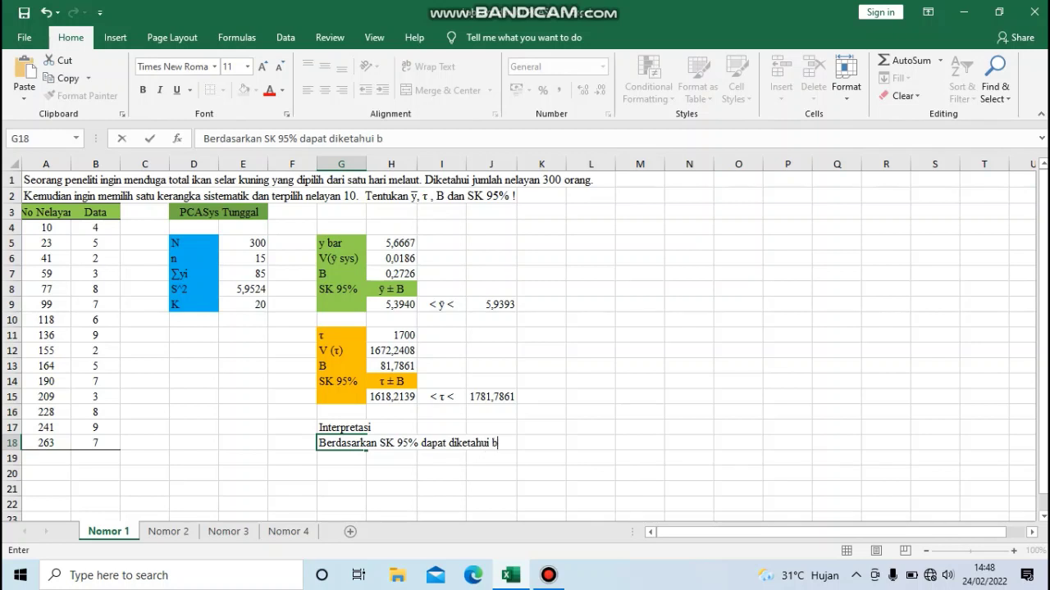
pyautogui.write('ahwa rata-rata')
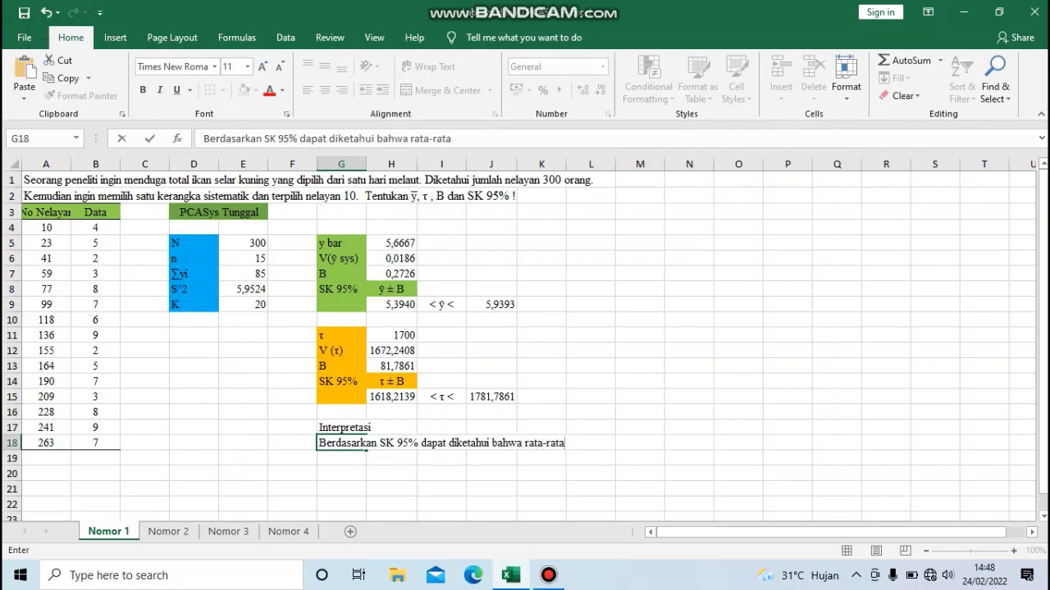
pyautogui.write(' contoh tot')
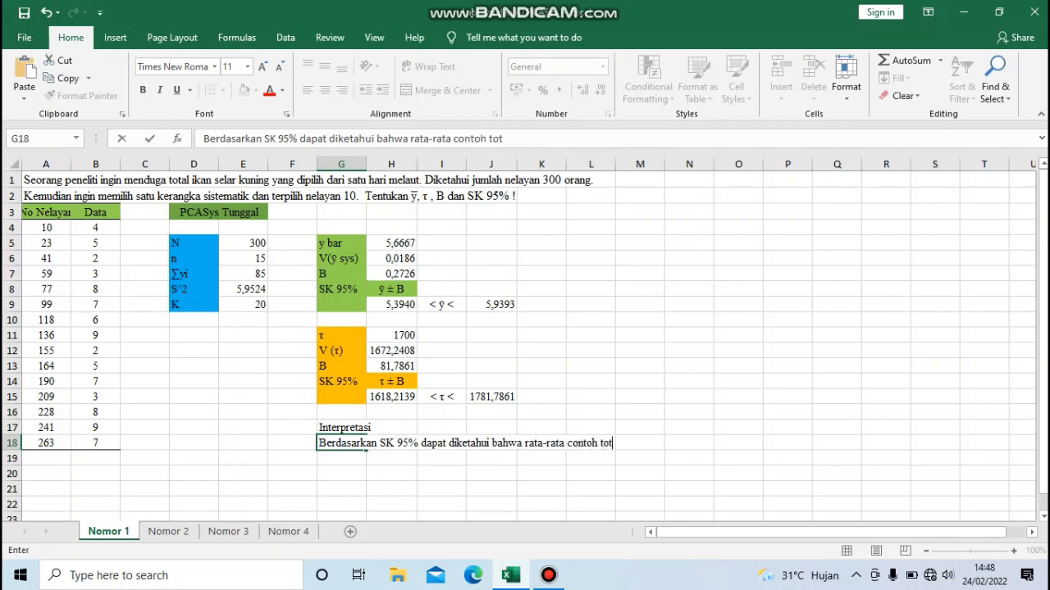
pyautogui.write('al ikan Selar Kuning')
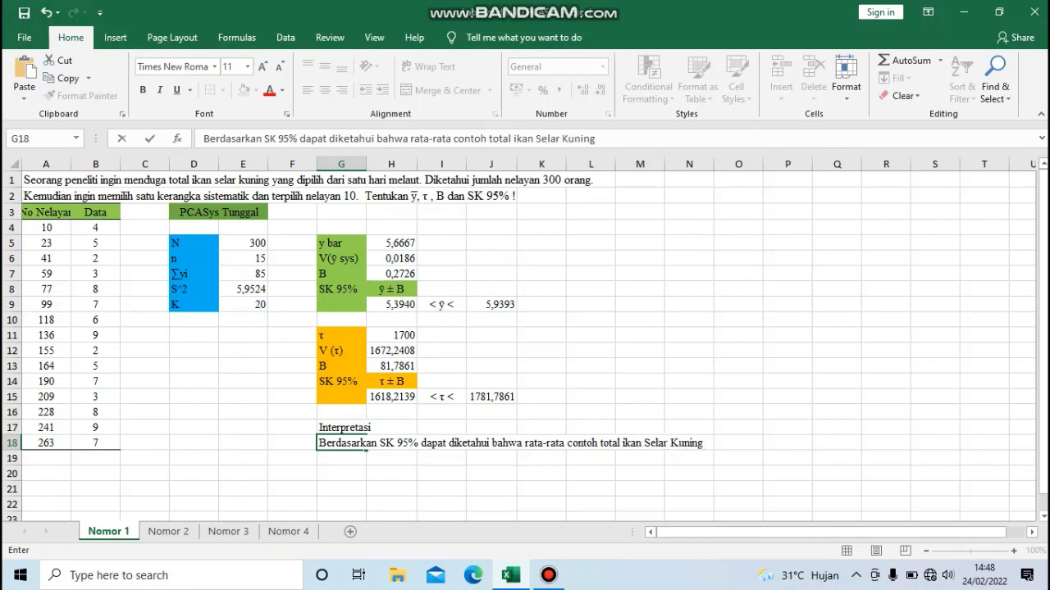
pyautogui.write(' berkisar antara')
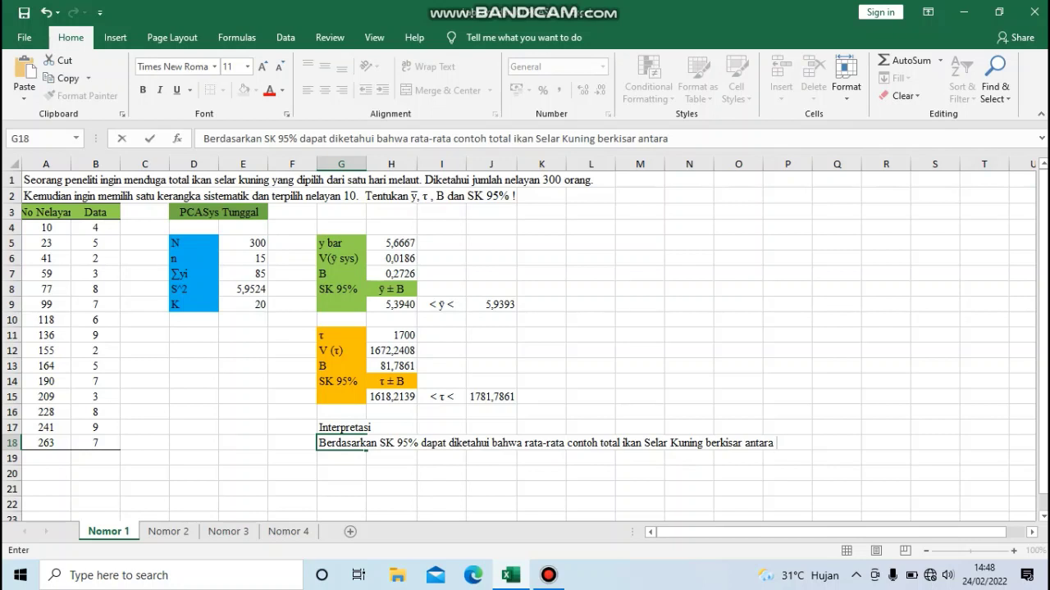
# - Complete the interpretation sentence in cell G18 with the confidence limits of ȳ by appending "5,3940 sampai 5,9393"
pyautogui.click(391, 305)
pyautogui.click(491, 304)
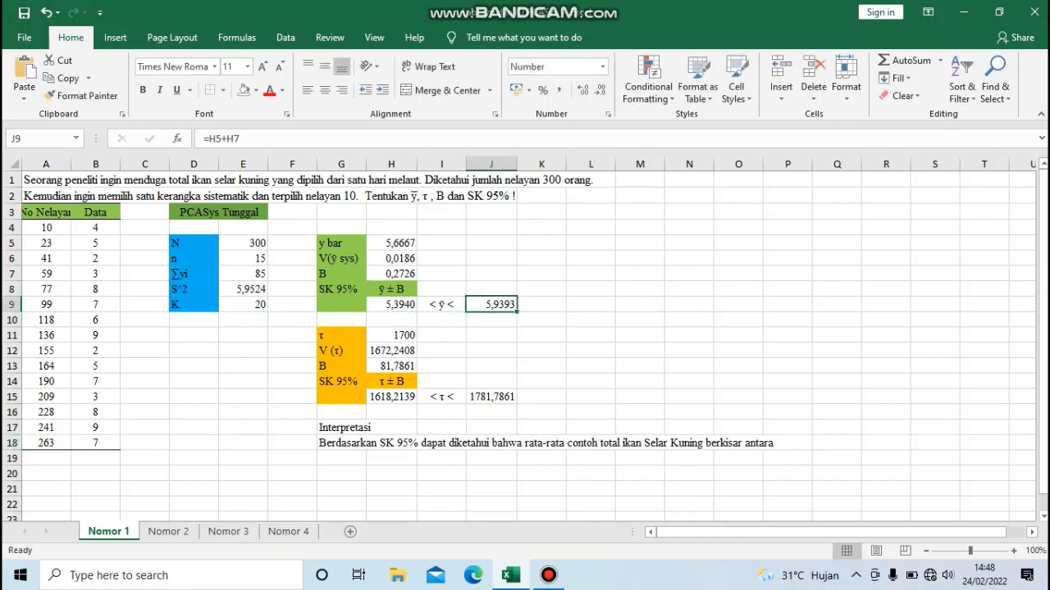
pyautogui.click(353, 443)
pyautogui.doubleClick(353, 443)
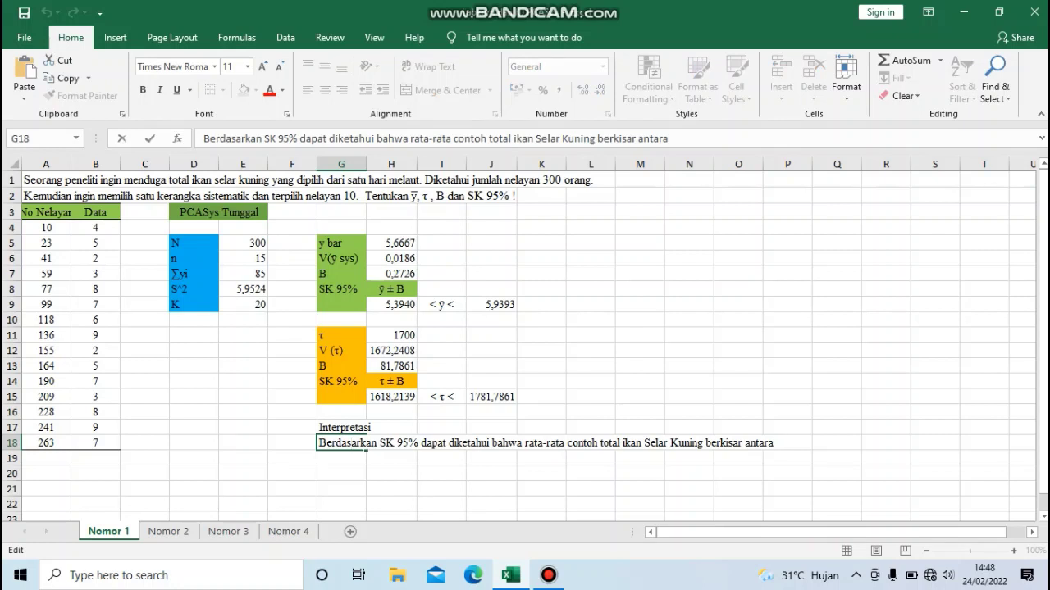
pyautogui.write('5,3940 sampai')
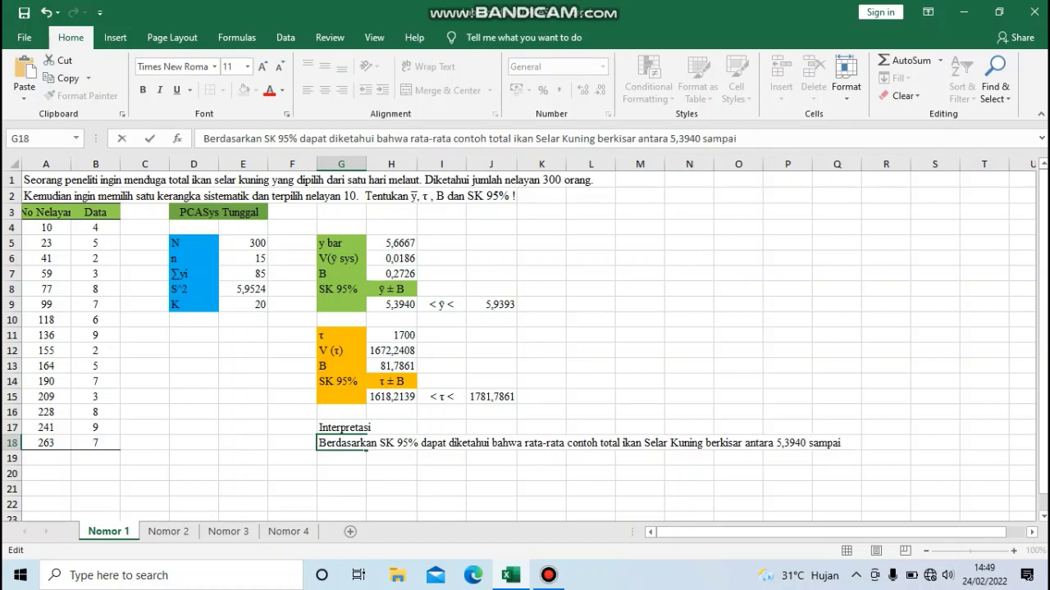
pyautogui.write(' 5,')
pyautogui.write('9393')
pyautogui.press('Return')
# - Enter "Sedangkan rata-rata populasi total ina Selar Kuning berkisar antara 1618,2193 sampai 1781,7861" in cell G19
pyautogui.write('Seda')
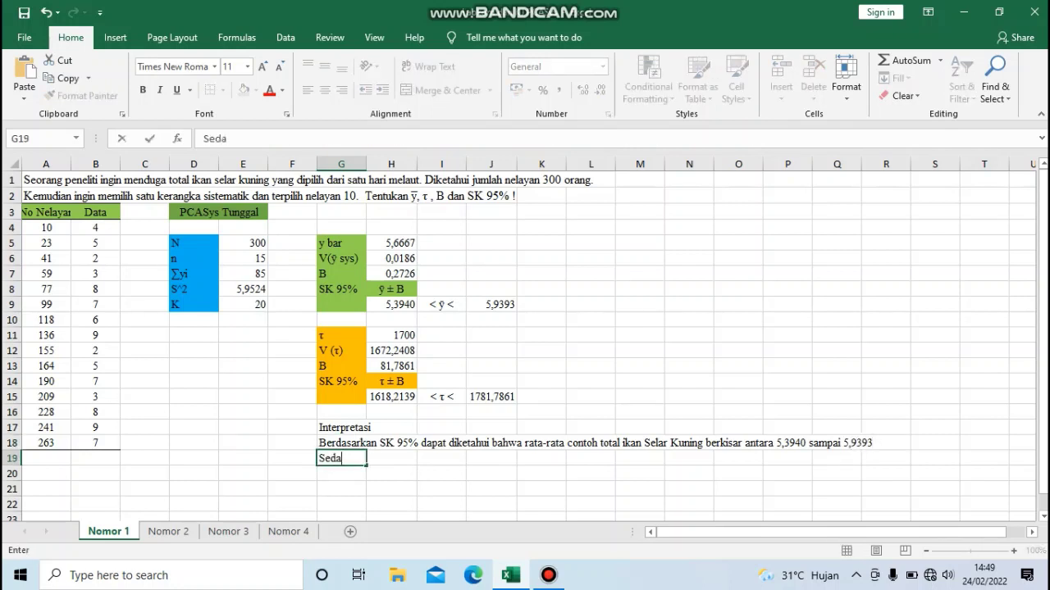
pyautogui.write('ngkan rata-rata')
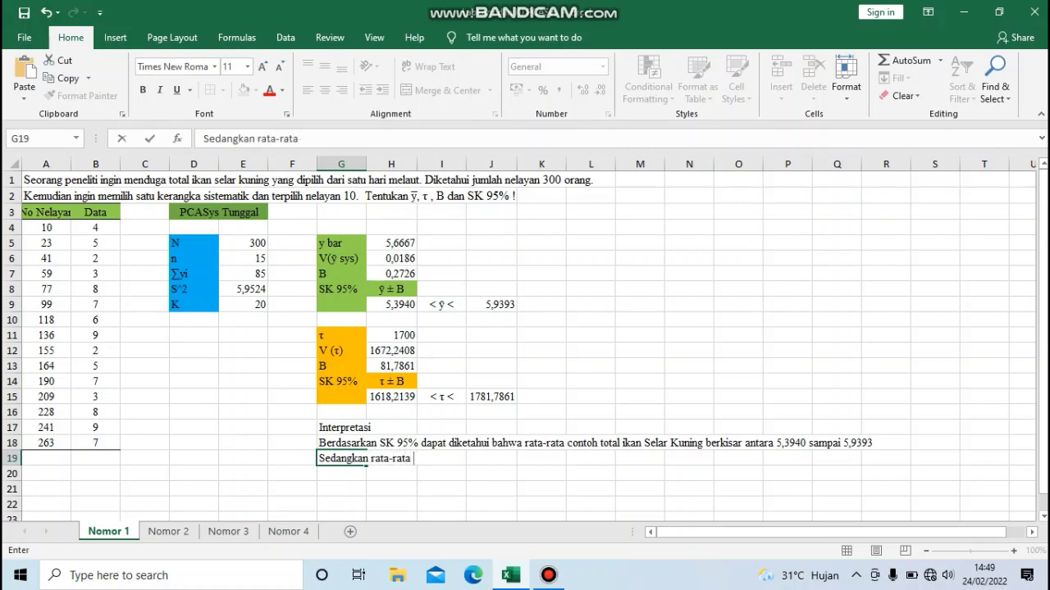
pyautogui.write(' populasi total ')
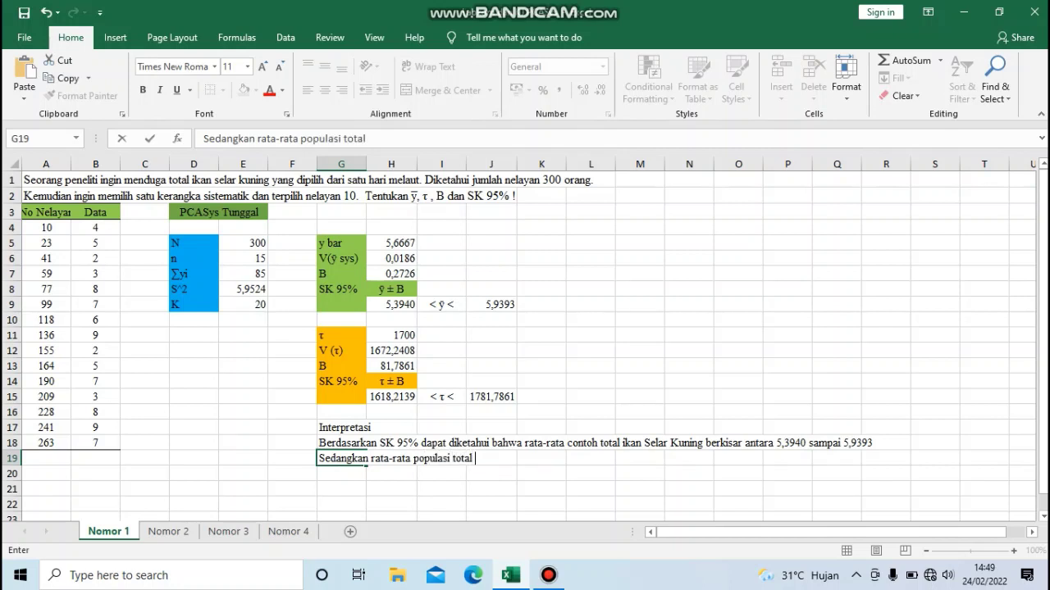
pyautogui.write('ina Selar Kuning')
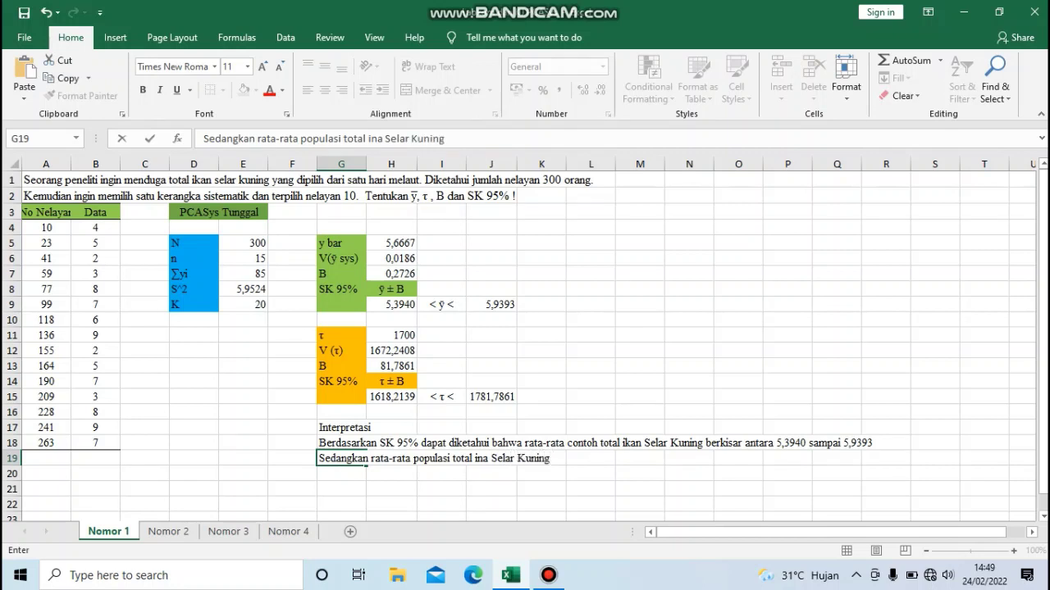
pyautogui.write(' berkisar antara')
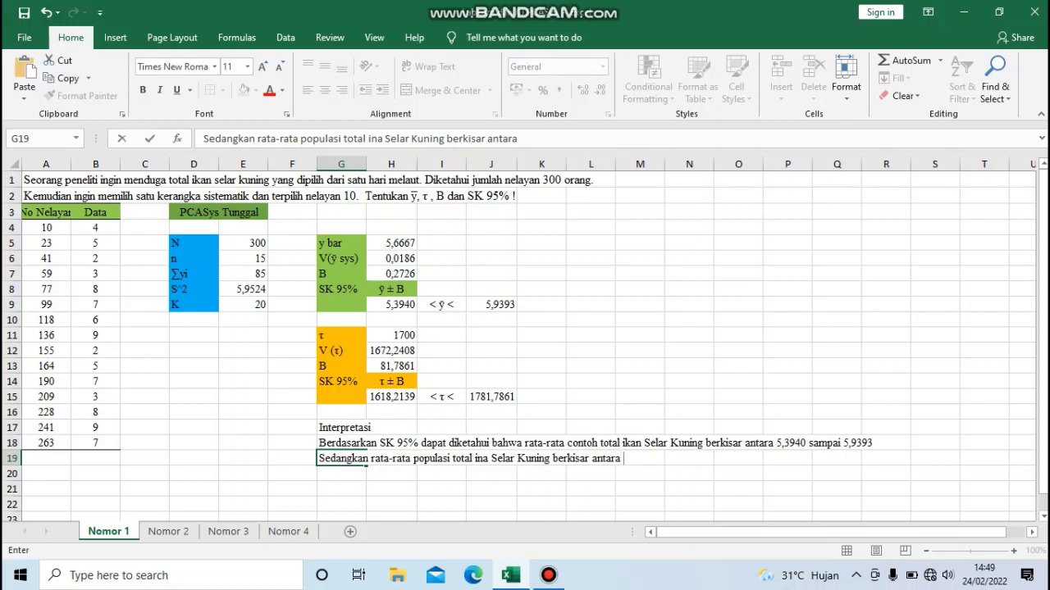
pyautogui.write(' 1618,2193 sampa')
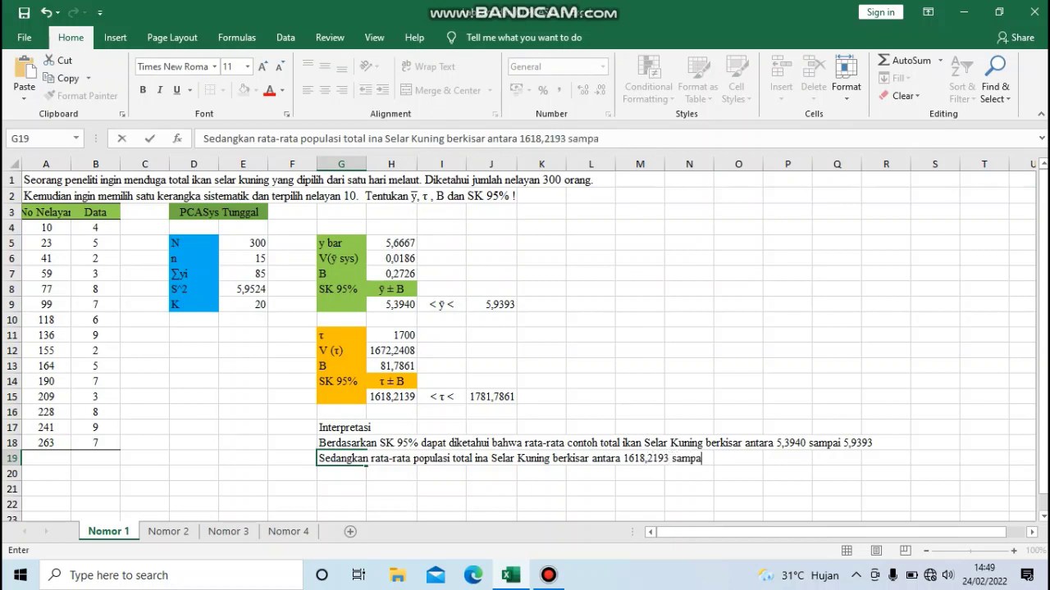
pyautogui.write('i 1781,7861')
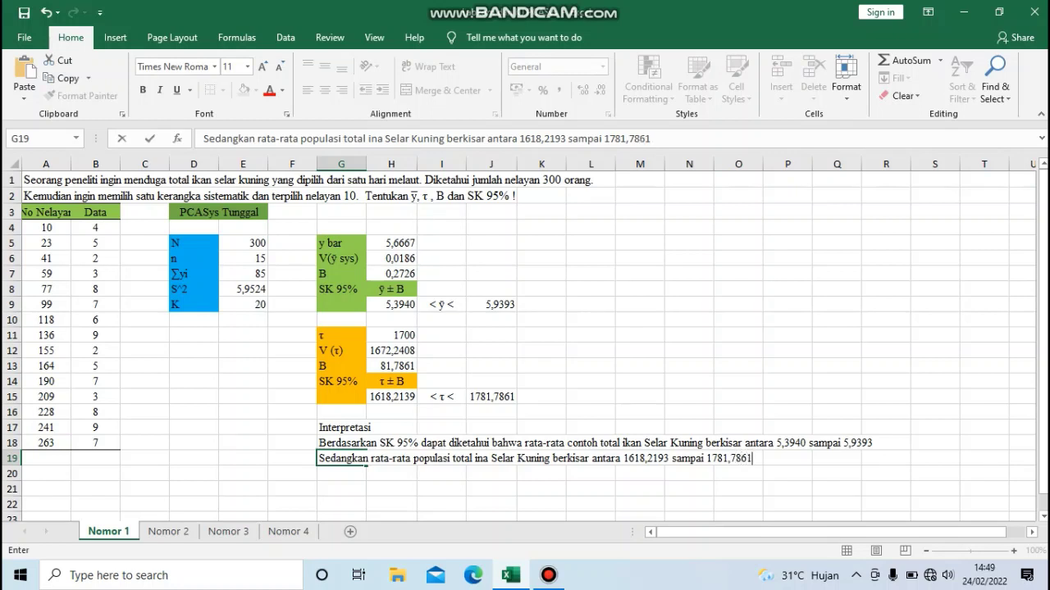
pyautogui.press('Return')
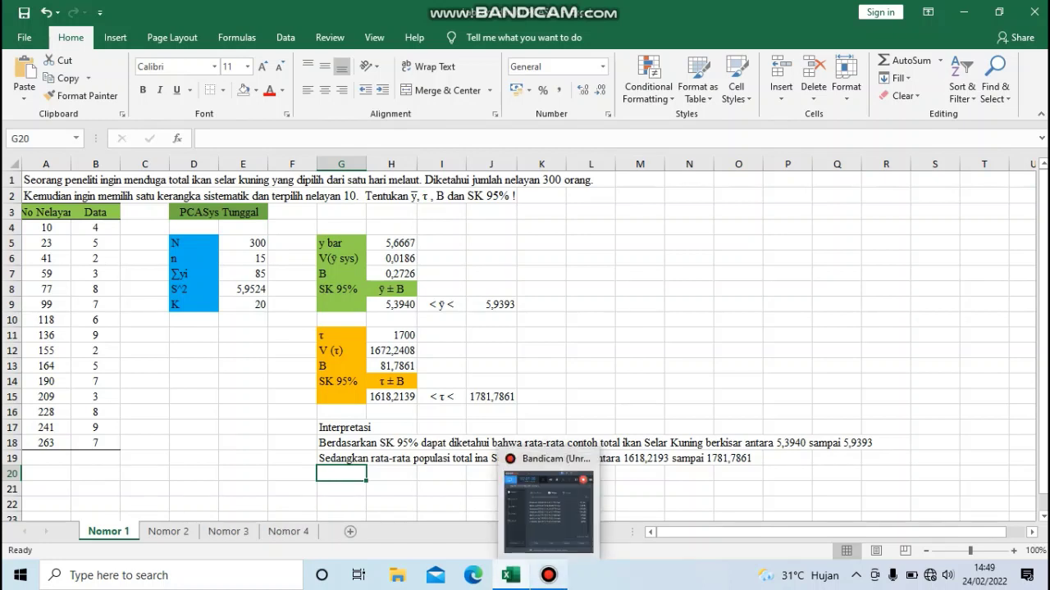
pyautogui.moveTo(548, 575)
pyautogui.click(547, 505)
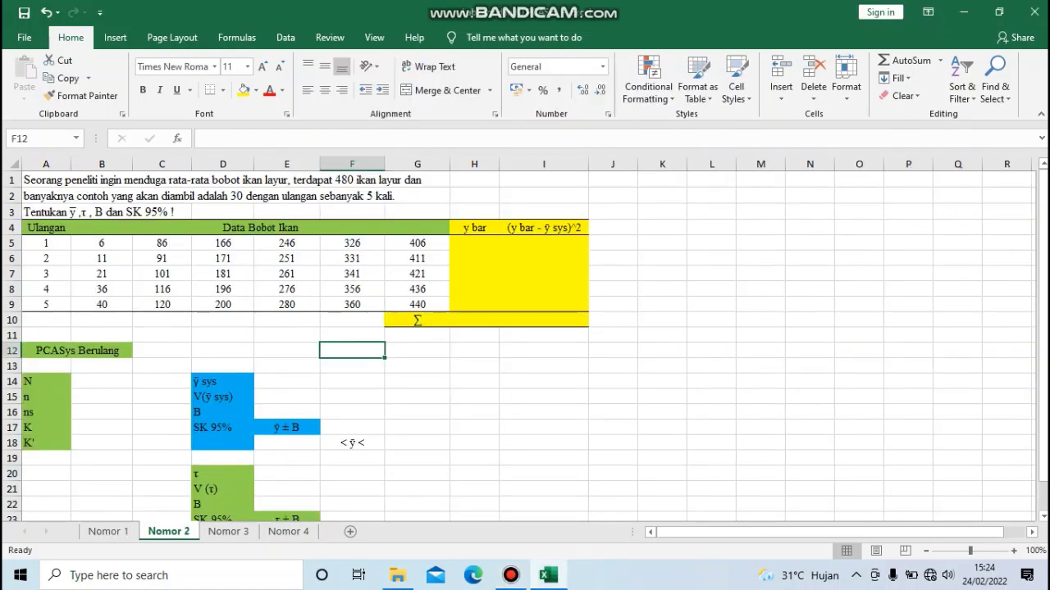
# - On sheet Nomor 2, enter the population size N of 480 from the problem text in cell B14
pyautogui.click(102, 180)
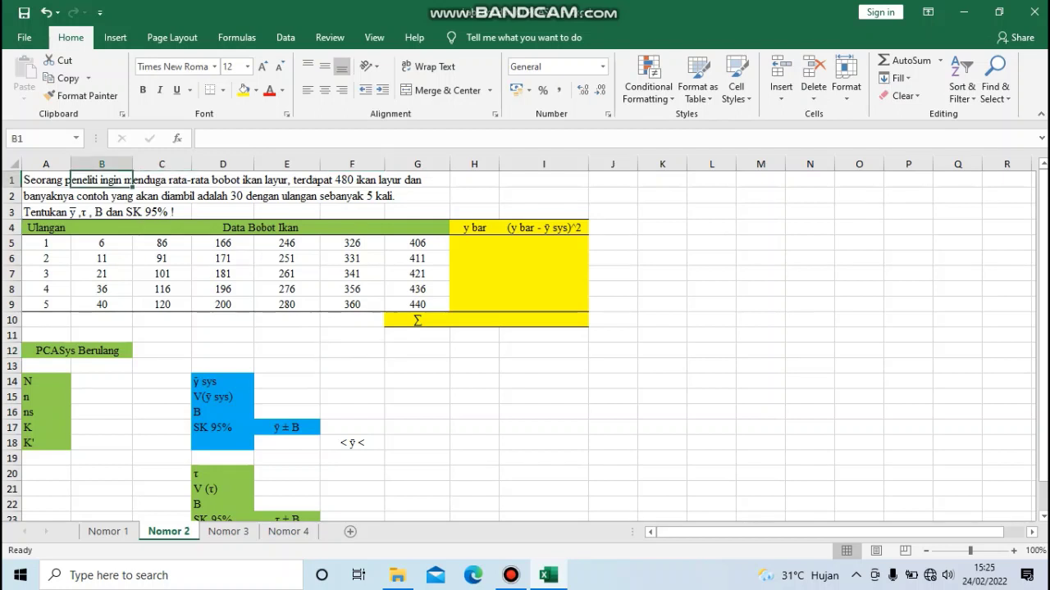
pyautogui.click(102, 381)
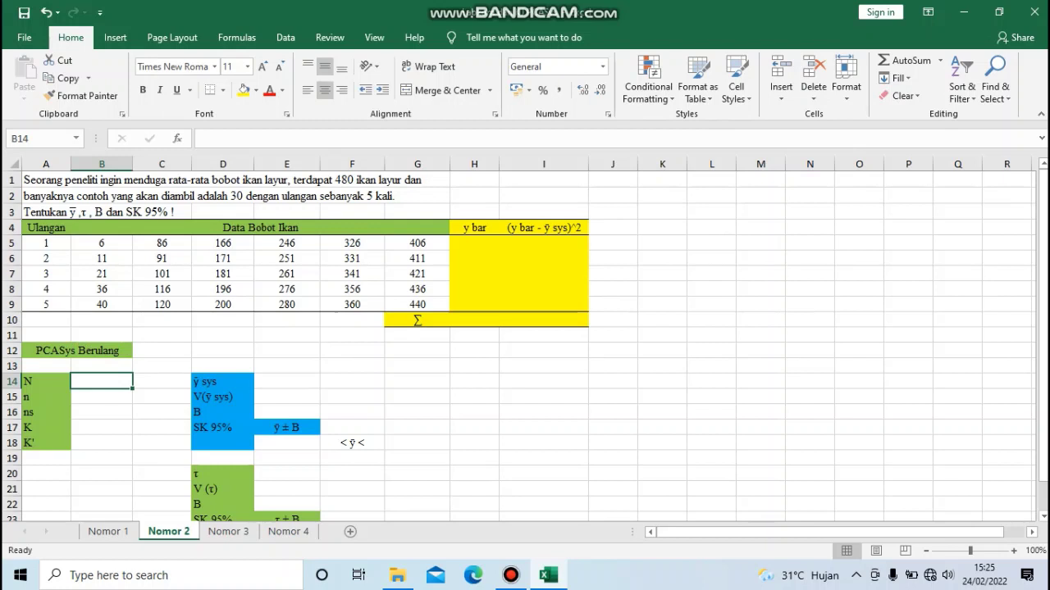
pyautogui.click(379, 180)
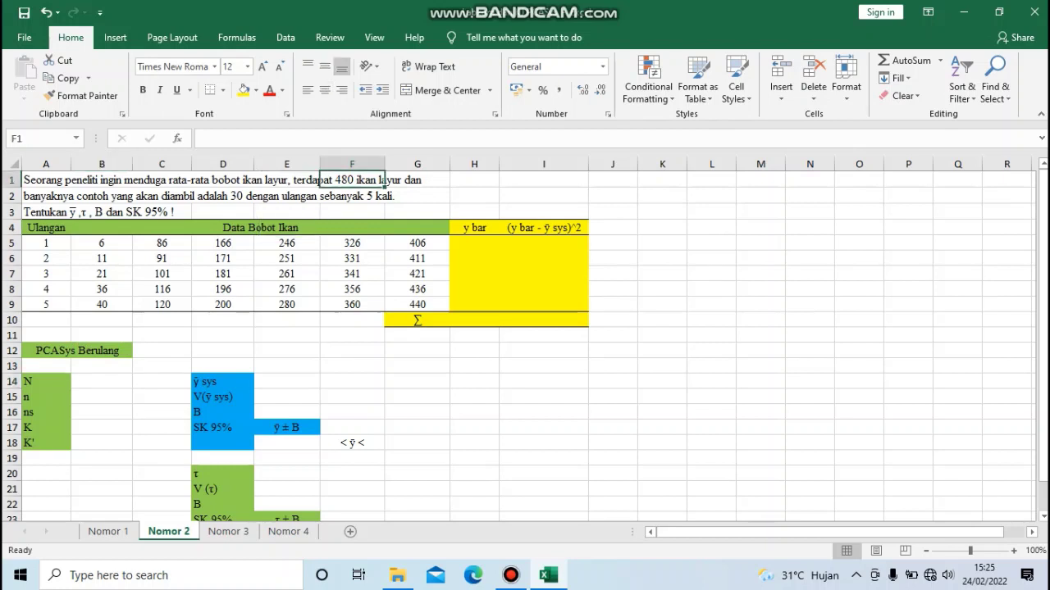
pyautogui.click(102, 382)
pyautogui.write('480')
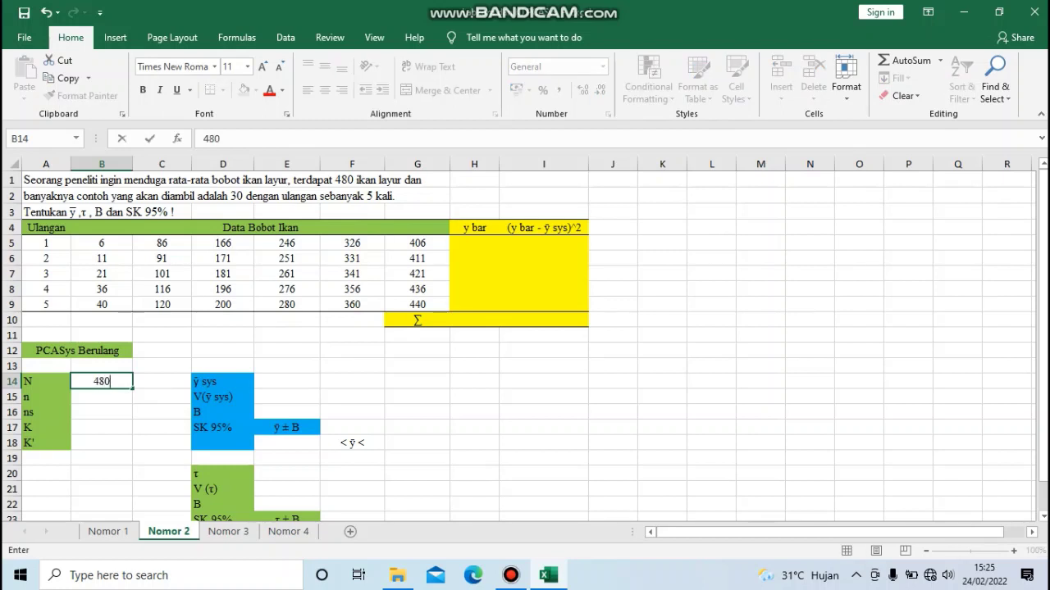
pyautogui.press('Return')
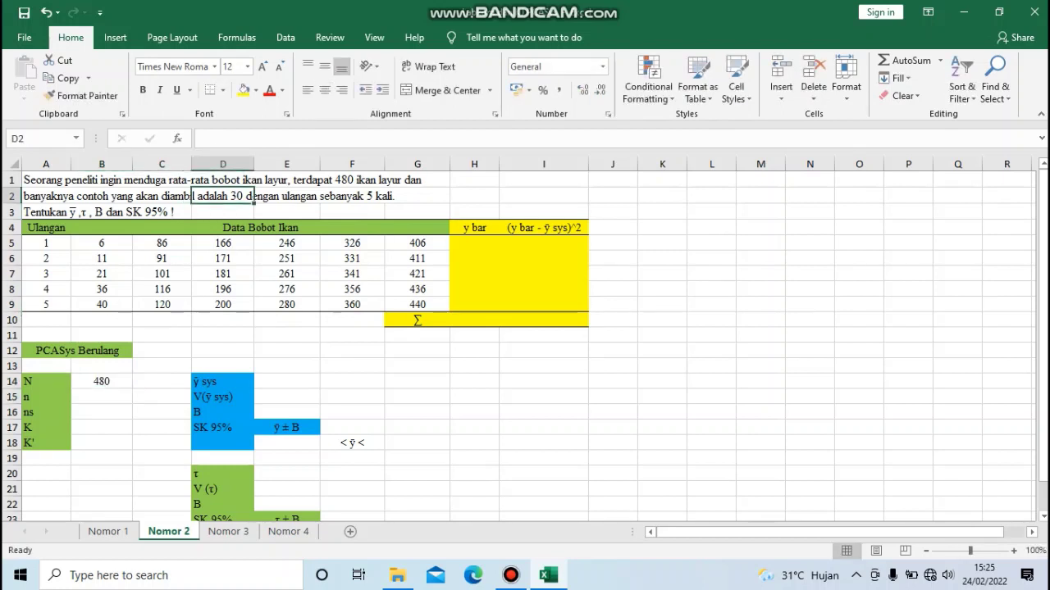
# - Enter the sample size n as 30 in cell B15 and the number of replicates ns as 5 in B16
pyautogui.write('30')
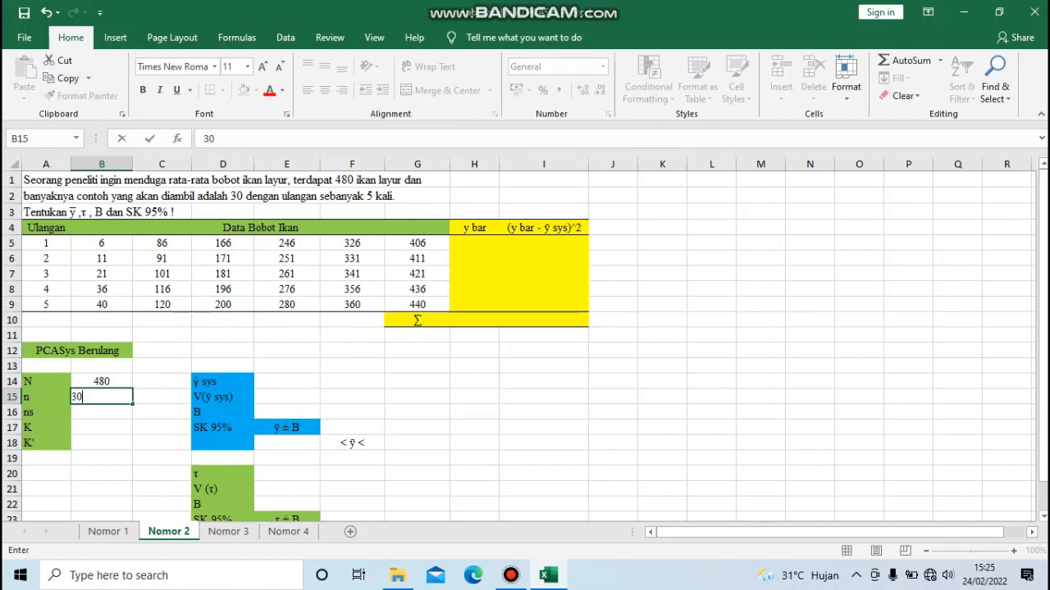
pyautogui.press('Return')
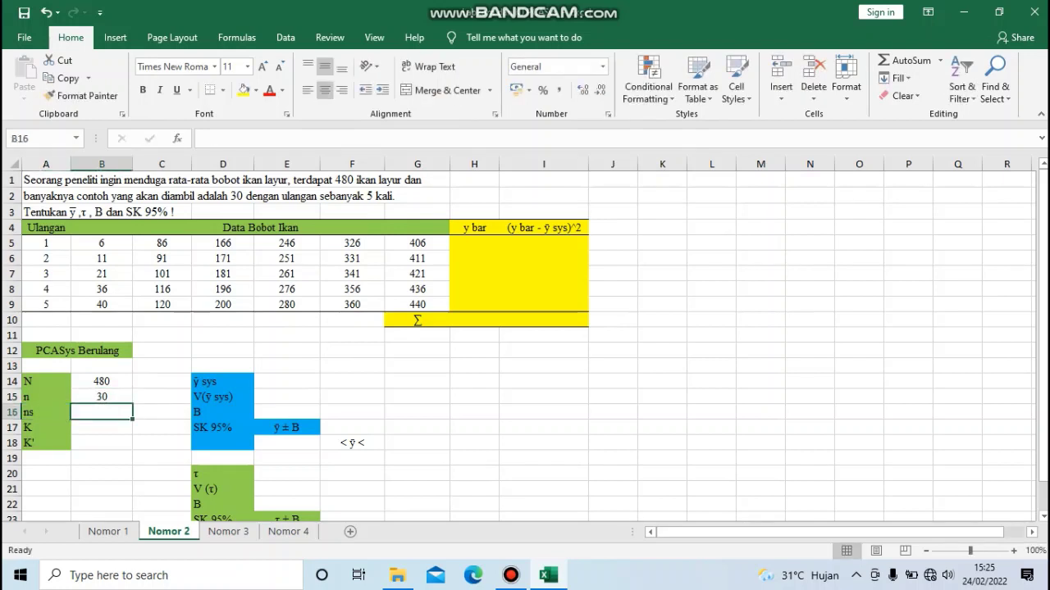
pyautogui.click(352, 196)
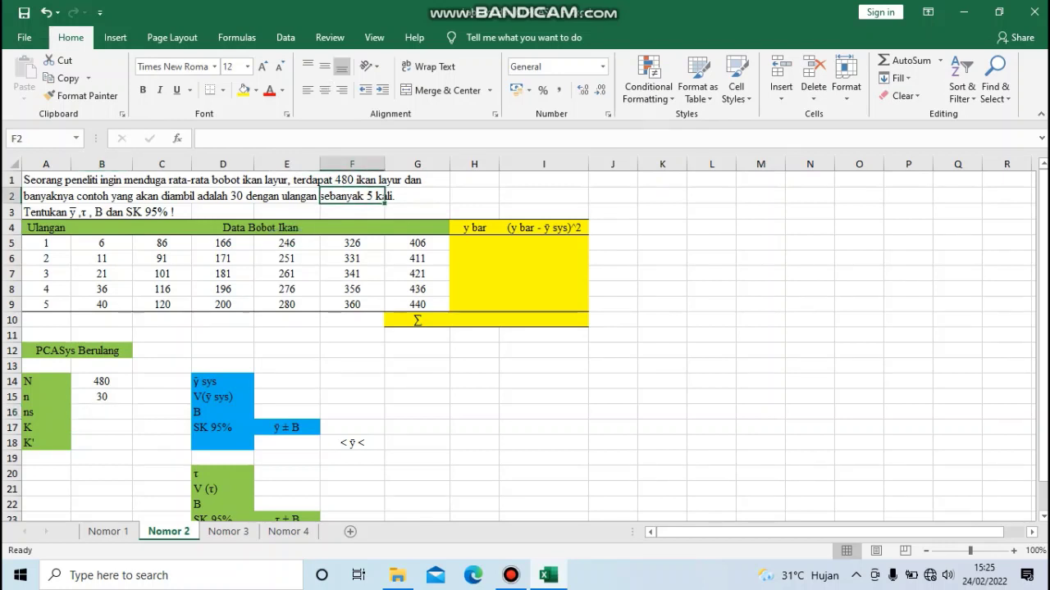
pyautogui.click(102, 411)
pyautogui.write('5')
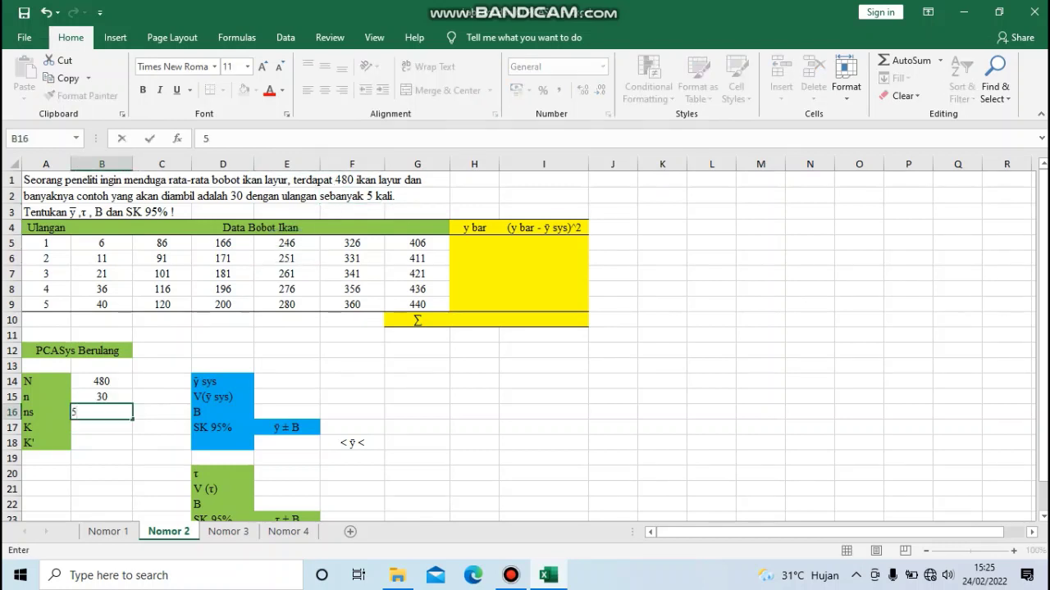
pyautogui.press('Return')
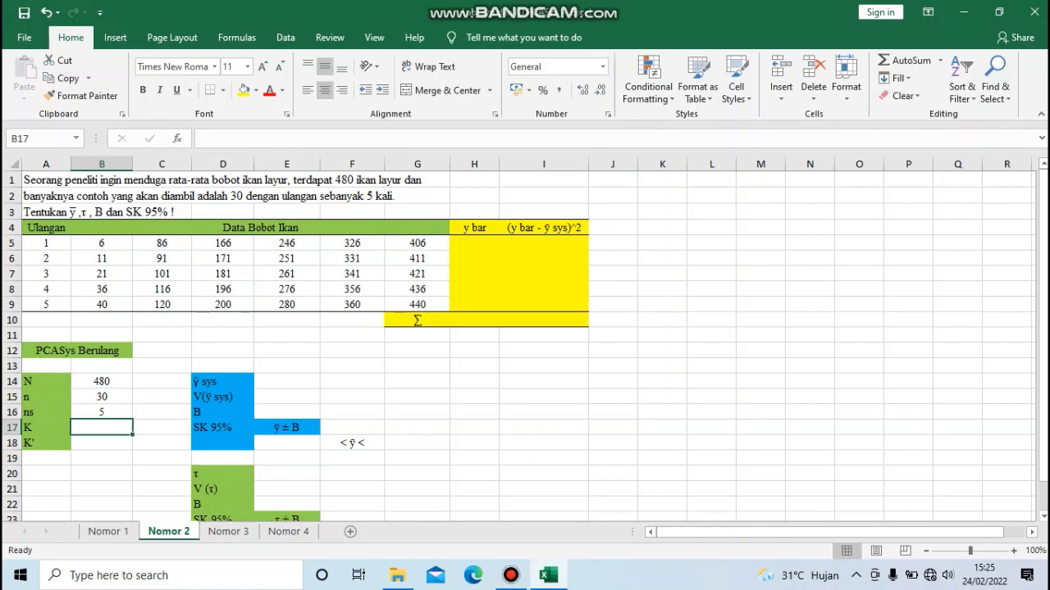
# - Calculate K in cell B17 by dividing N by n with the formula =B14/B15
pyautogui.write('=')
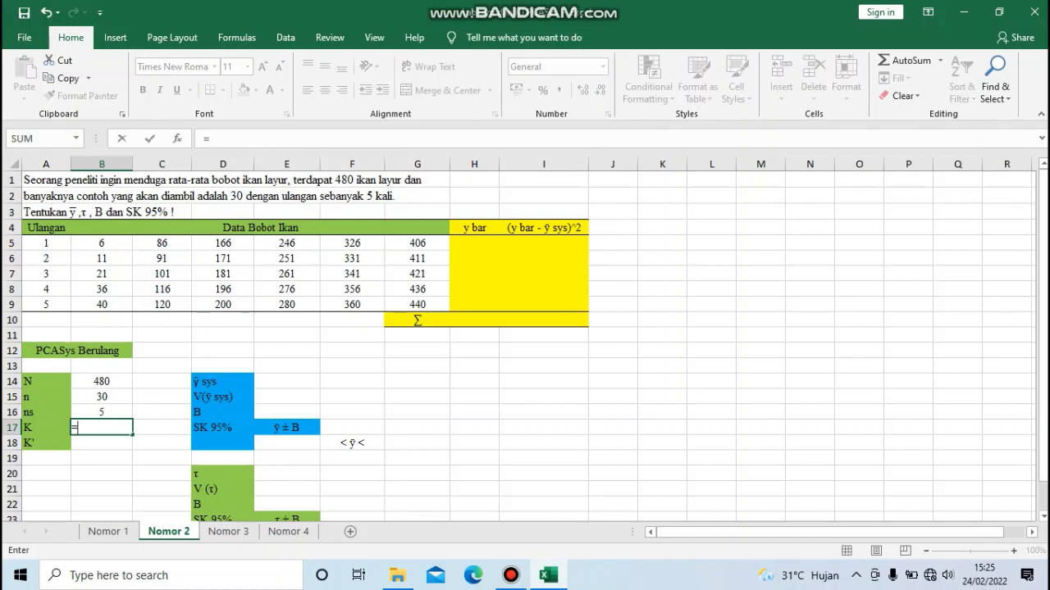
pyautogui.press('Up')
pyautogui.press('Up')
pyautogui.press('Up')
pyautogui.write('/')
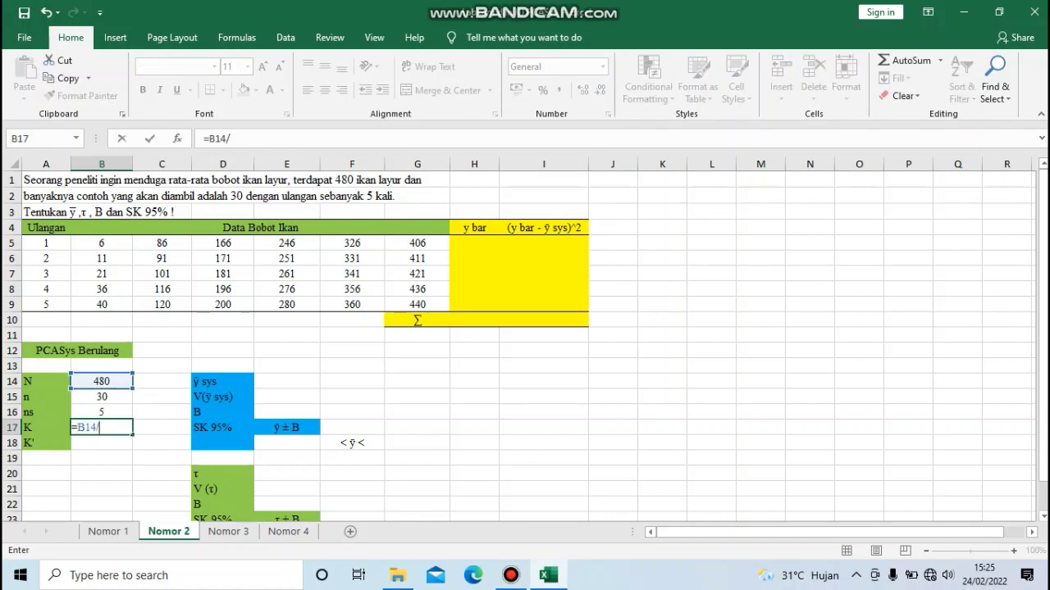
pyautogui.press('Up')
pyautogui.press('Up')
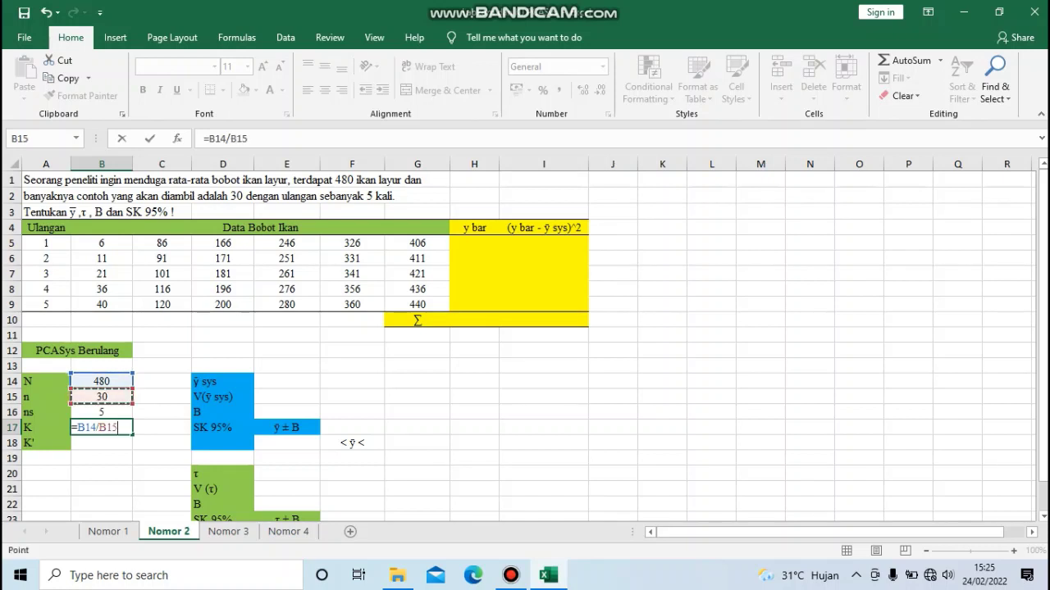
pyautogui.press('Return')
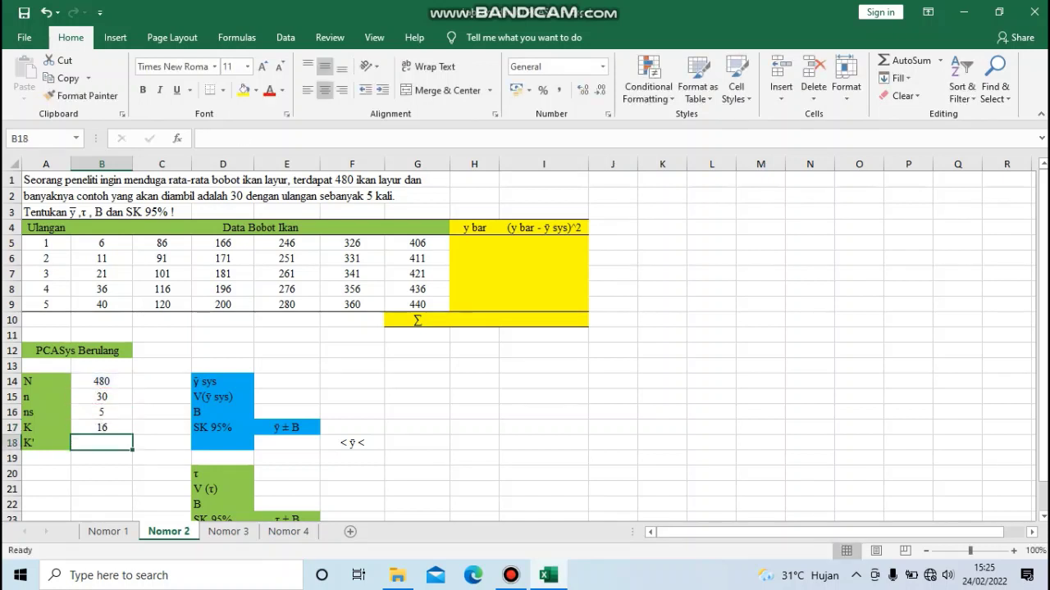
# - Calculate K' in cell B18 by multiplying K by ns with the formula =B17*B16
pyautogui.write('=')
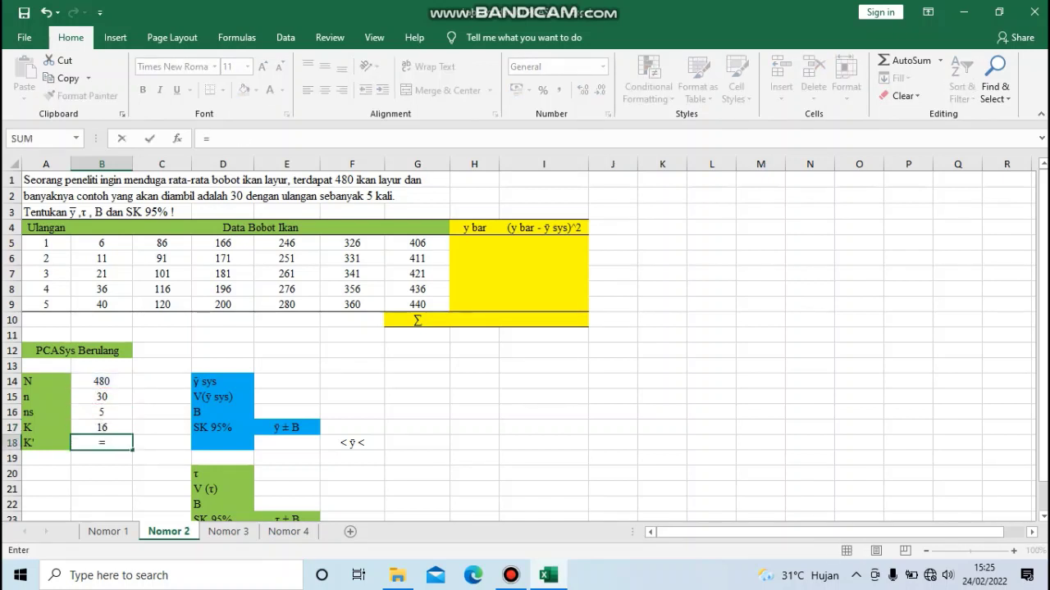
pyautogui.press('Up')
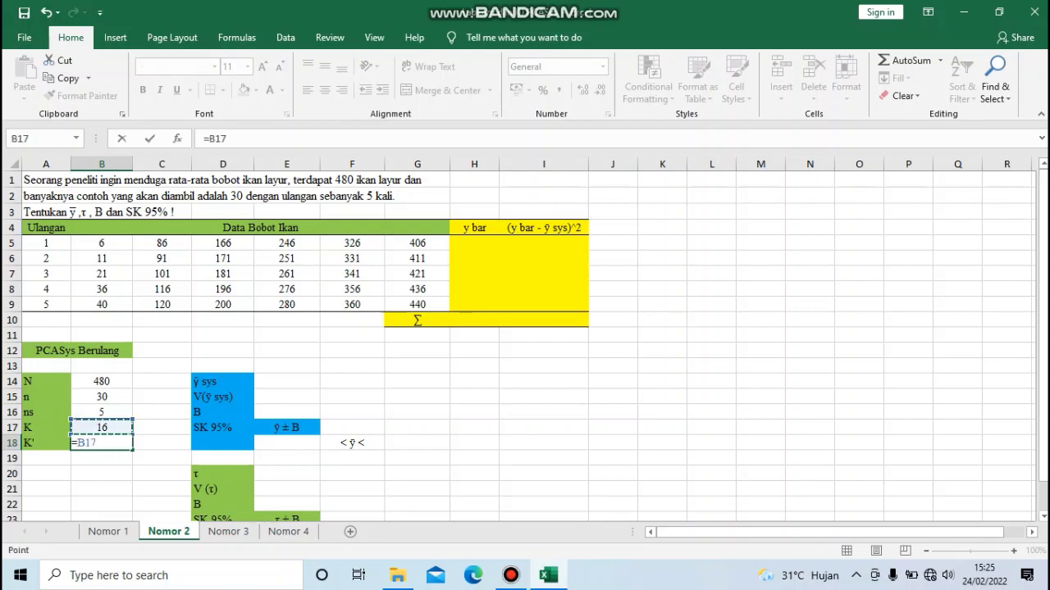
pyautogui.write('*')
pyautogui.press('Up')
pyautogui.press('Up')
pyautogui.press('Return')
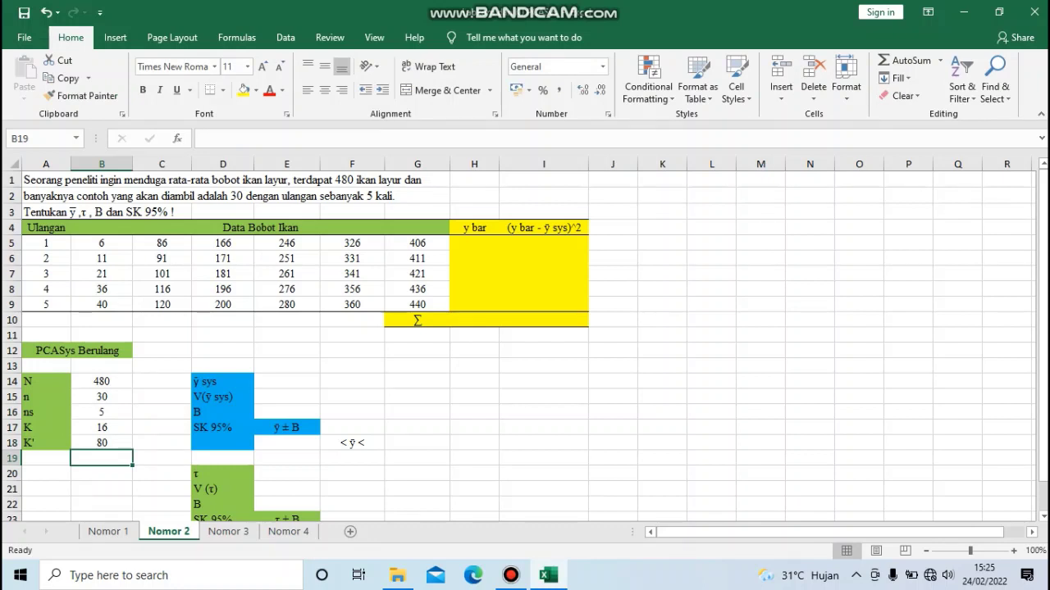
# - Calculate the first replicate's y bar in H5 with =AVERAGE(B5:G5) and fill the formula down to H9
pyautogui.click(474, 243)
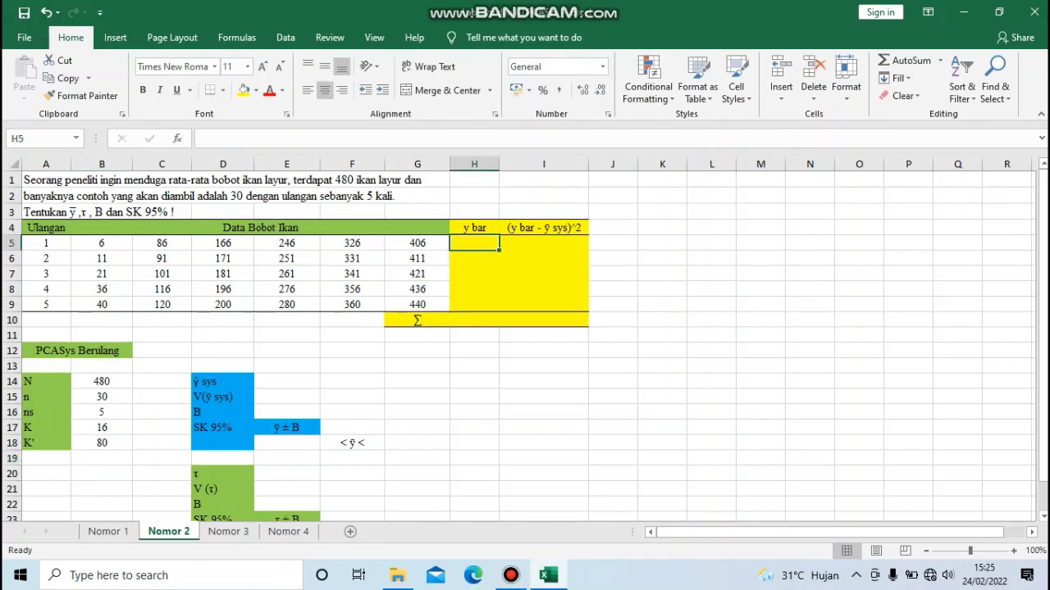
pyautogui.write('=ave')
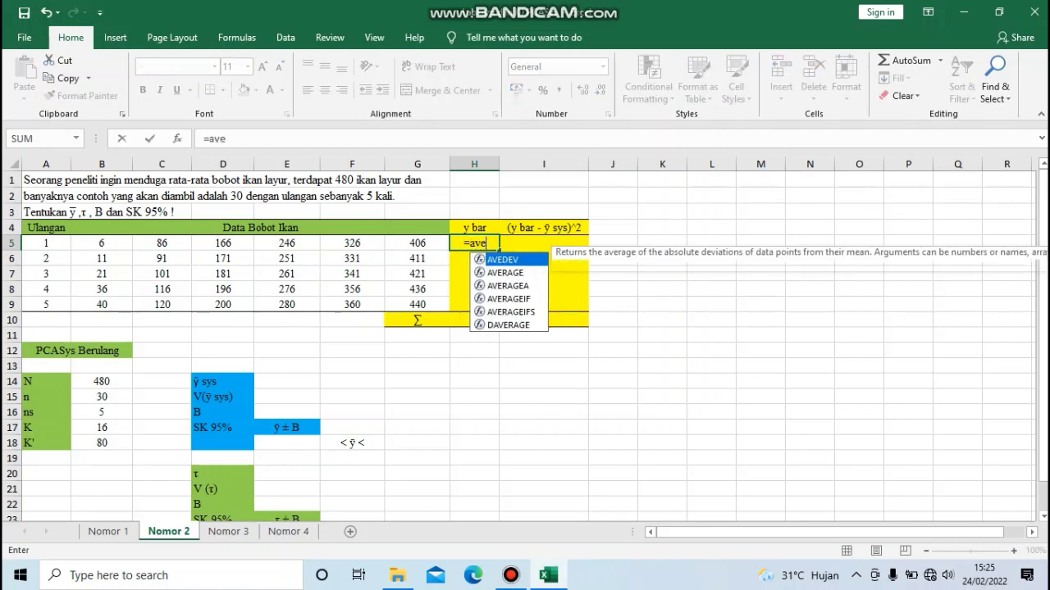
pyautogui.press('Down')
pyautogui.press('Tab')
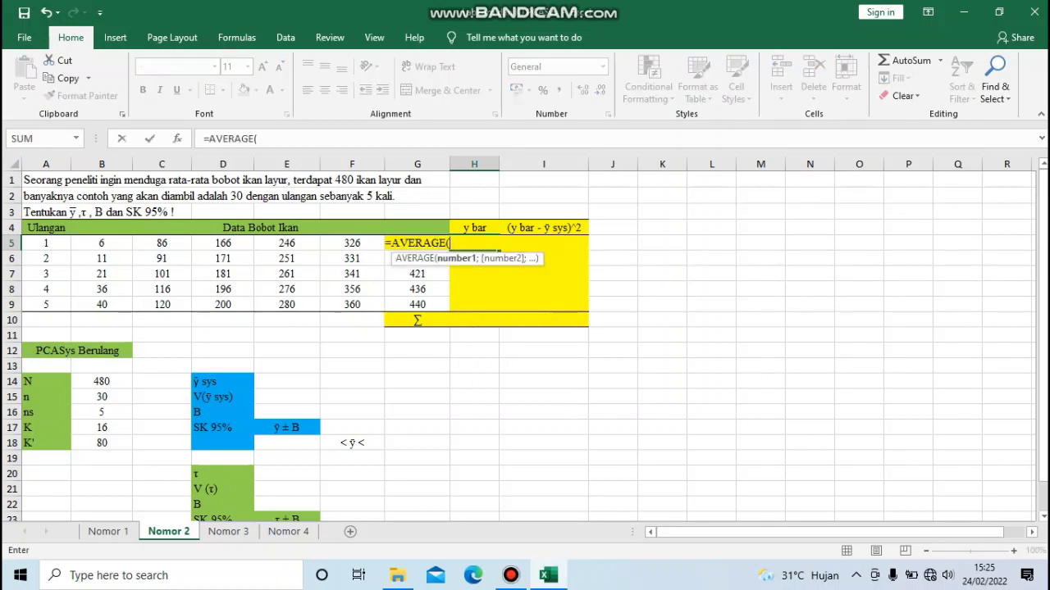
pyautogui.moveTo(102, 242); pyautogui.dragTo(417, 242)
pyautogui.press('Return')
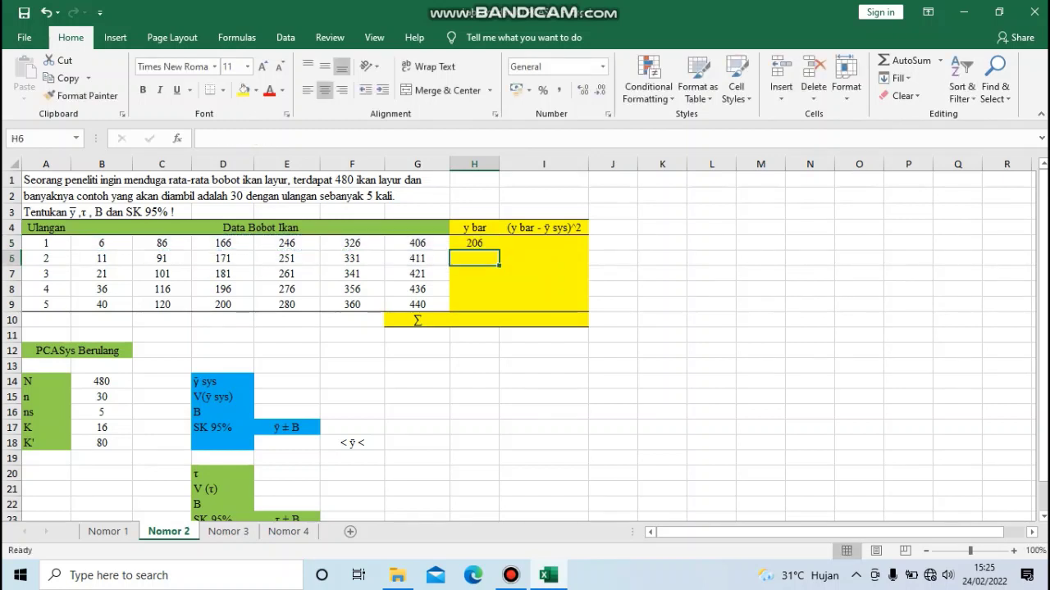
pyautogui.click(474, 242)
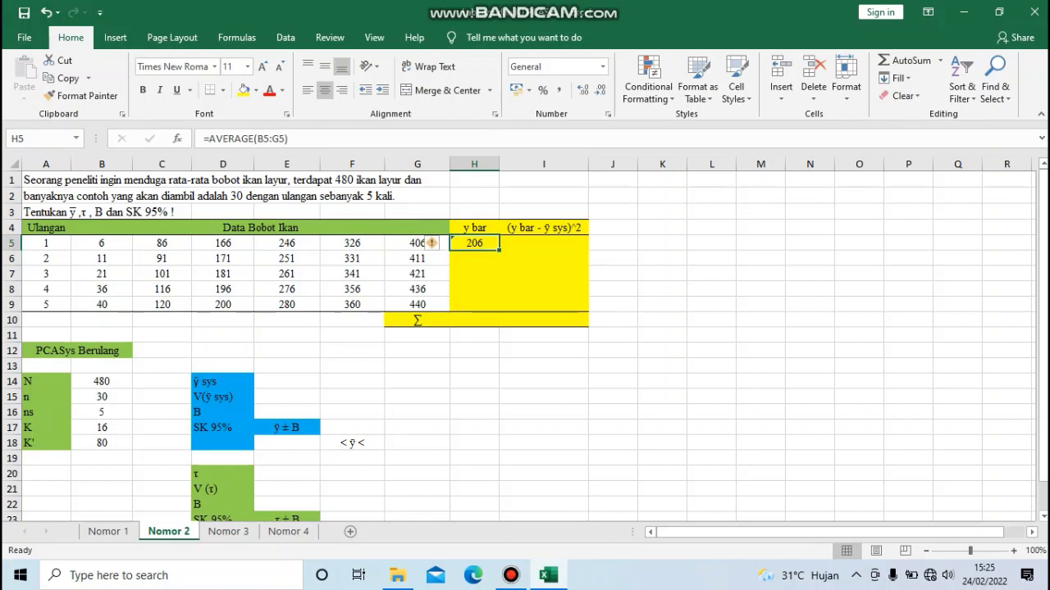
pyautogui.moveTo(499, 250); pyautogui.dragTo(499, 310)
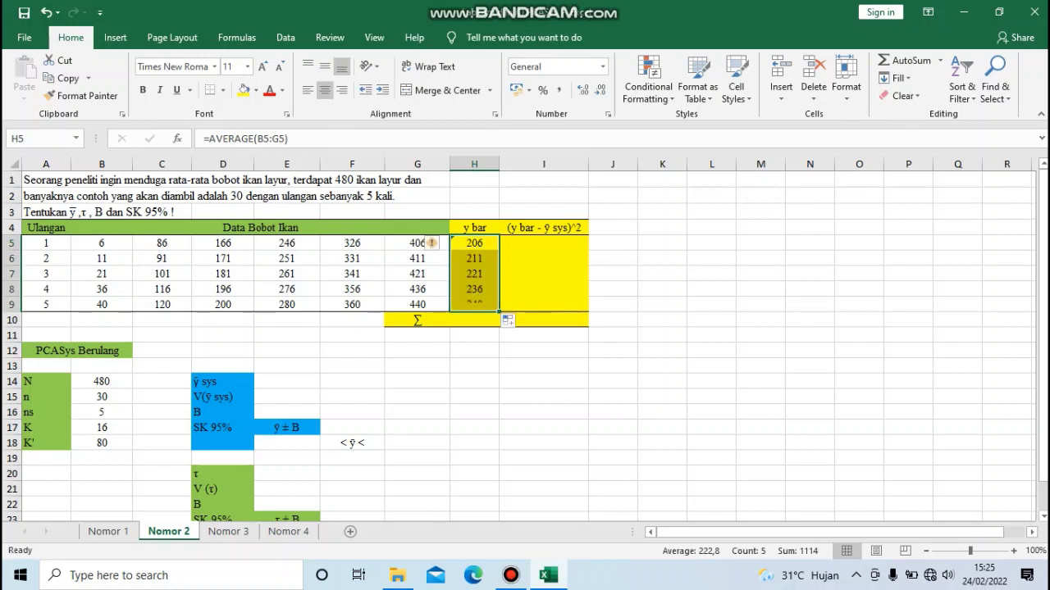
# - Total the y bar column in cell H10 with the formula =SUM(H5:H9)
pyautogui.click(474, 319)
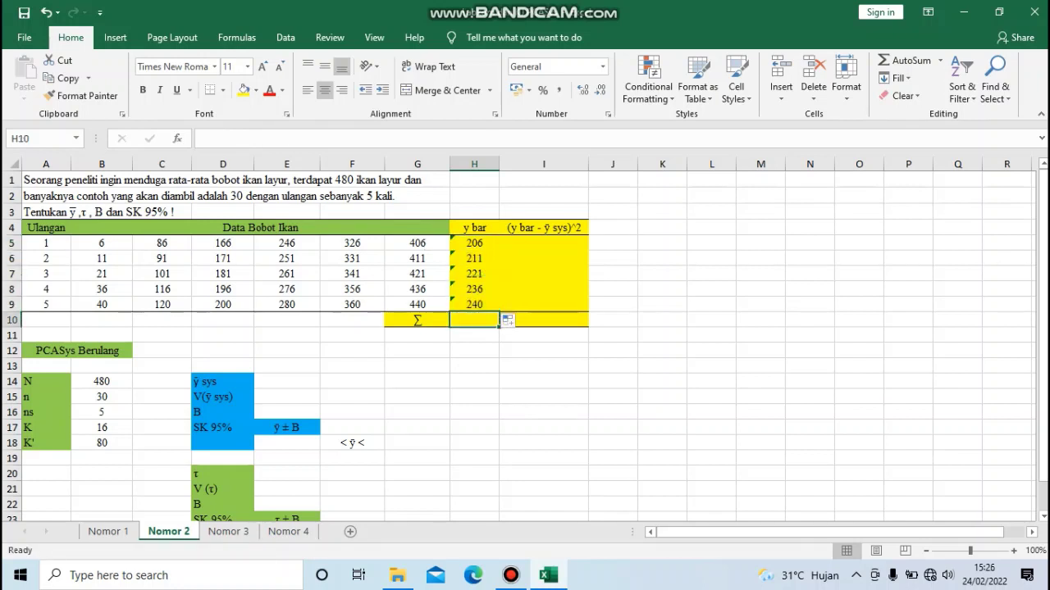
pyautogui.write('=sum')
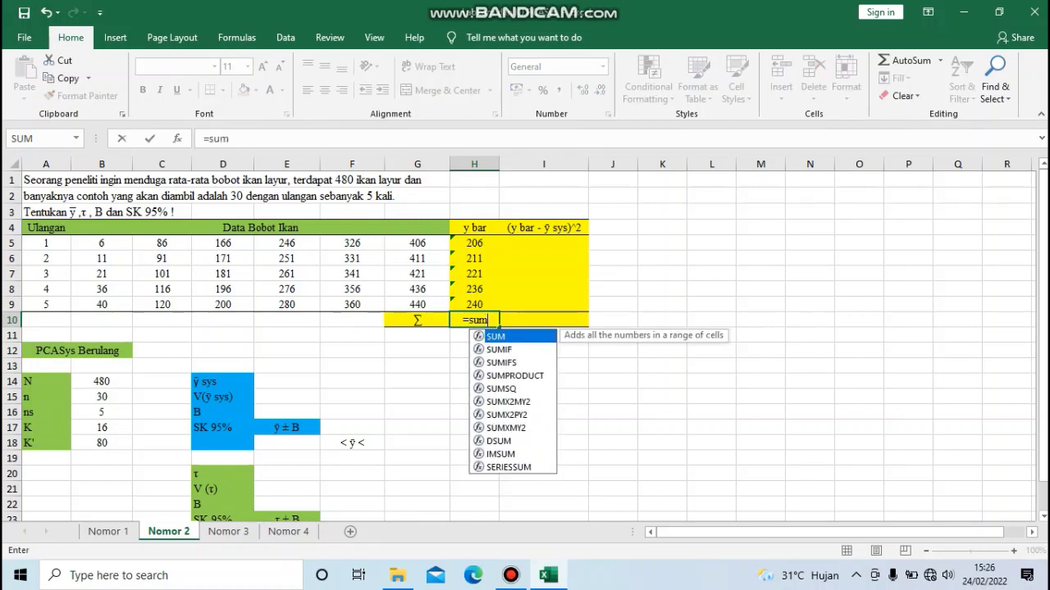
pyautogui.press('Tab')
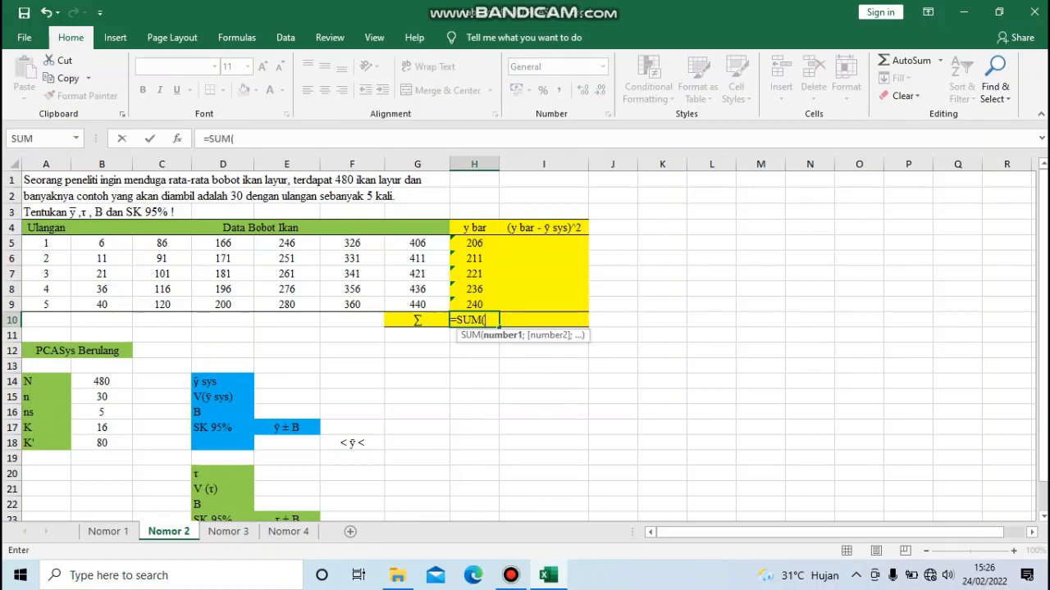
pyautogui.moveTo(474, 243); pyautogui.dragTo(474, 304)
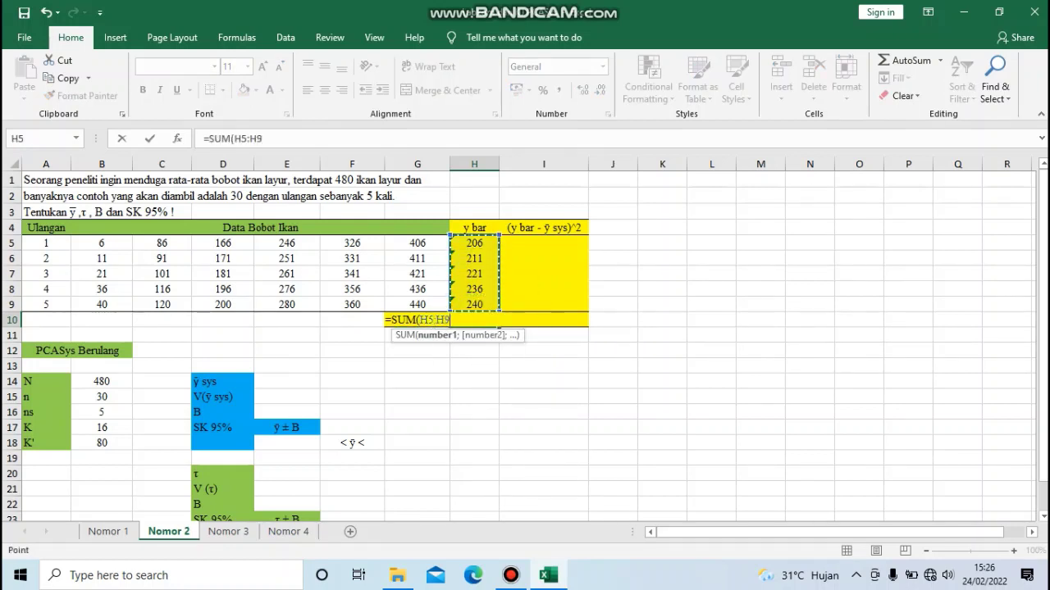
pyautogui.press('Return')
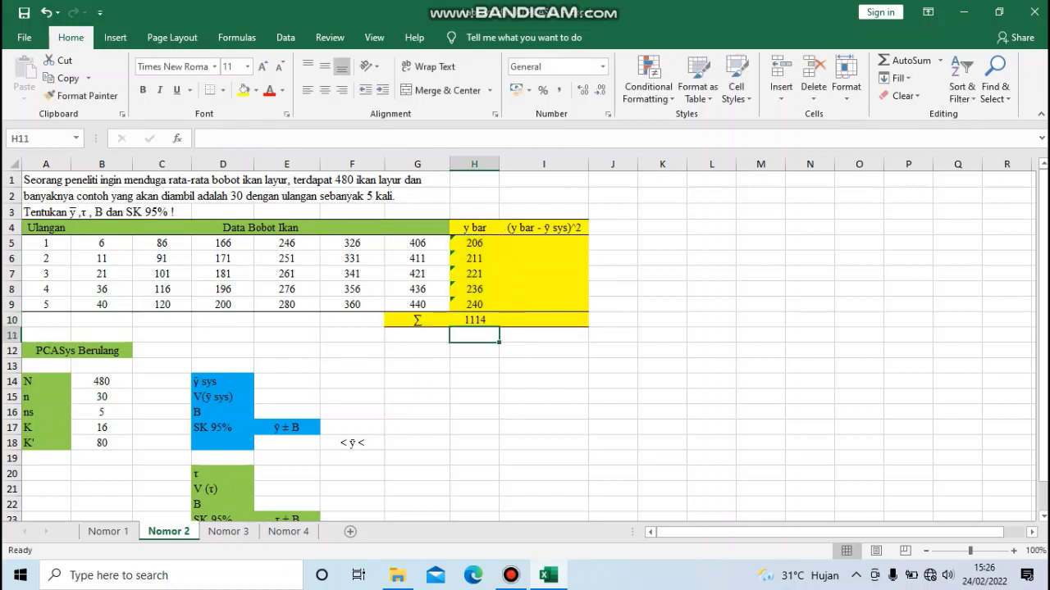
pyautogui.click(474, 320)
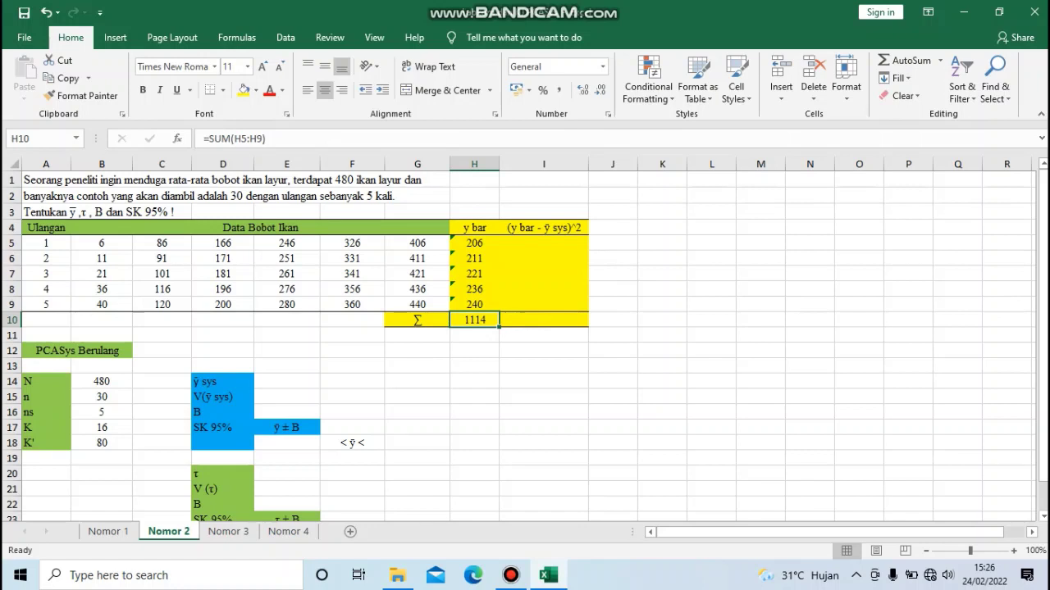
# - Calculate ȳ sys in cell E14 from ns and the y bar total with the formula =(1/B16)*H10
pyautogui.click(286, 381)
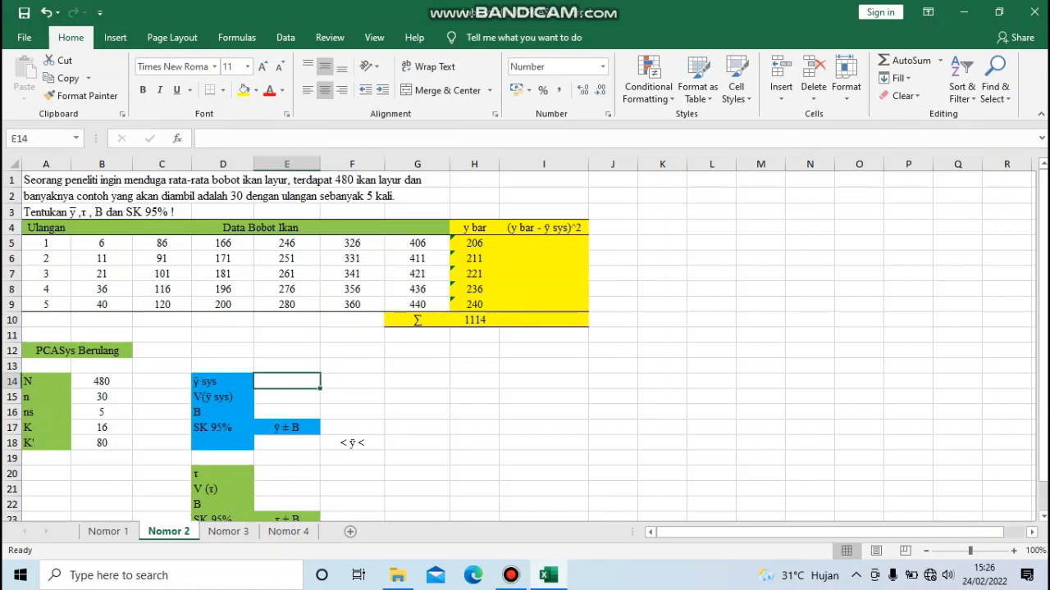
pyautogui.write('=')
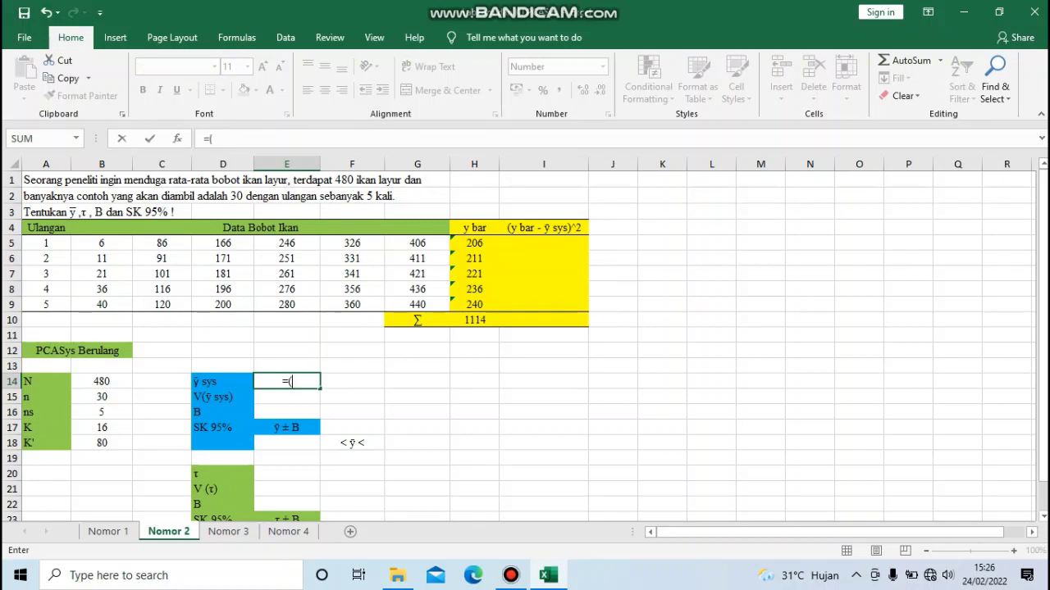
pyautogui.write('(1/')
pyautogui.click(102, 412)
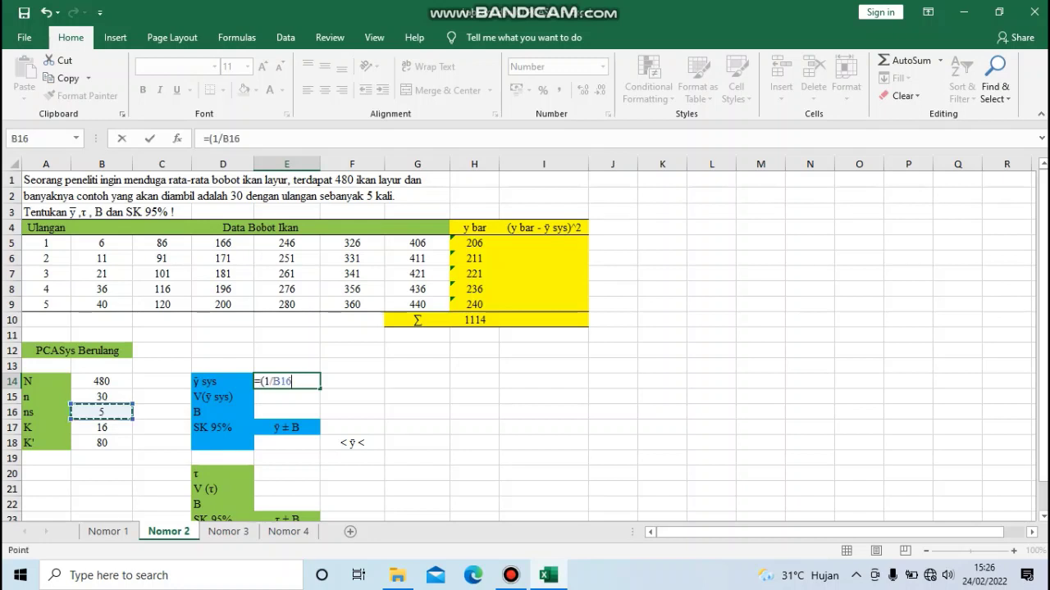
pyautogui.write(')*')
pyautogui.click(474, 320)
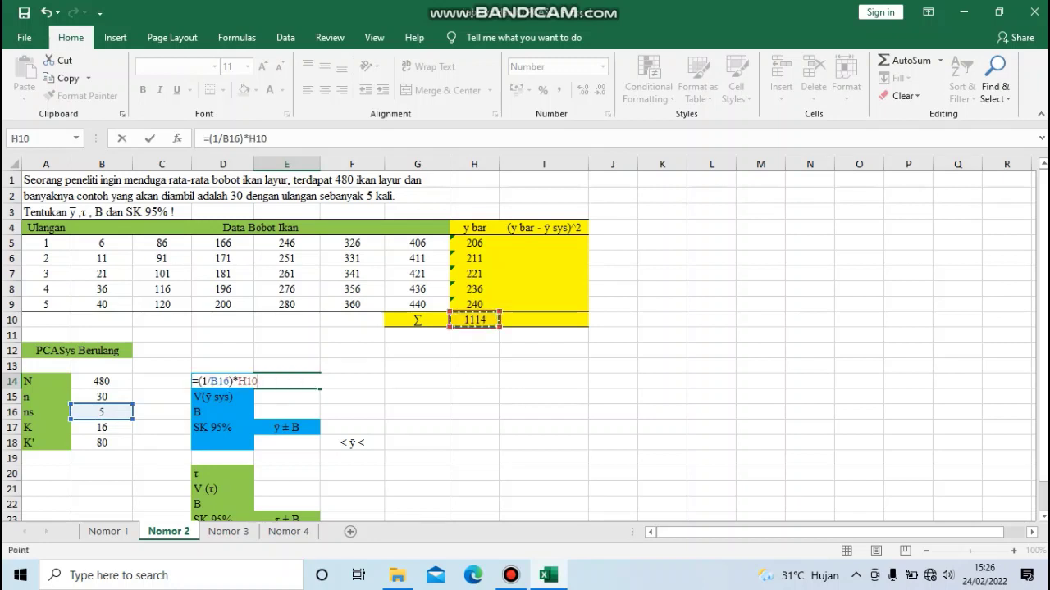
pyautogui.press('Return')
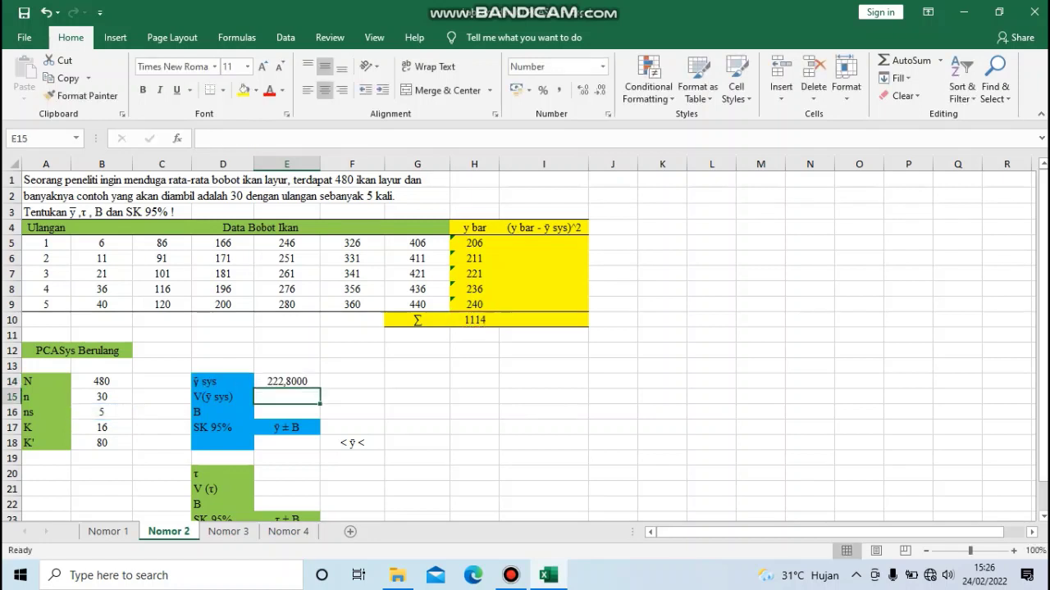
# - Calculate the first squared deviation from ȳ sys in I5 with =(H5-$E$14)^2 and fill the formula down to I9
pyautogui.click(286, 381)
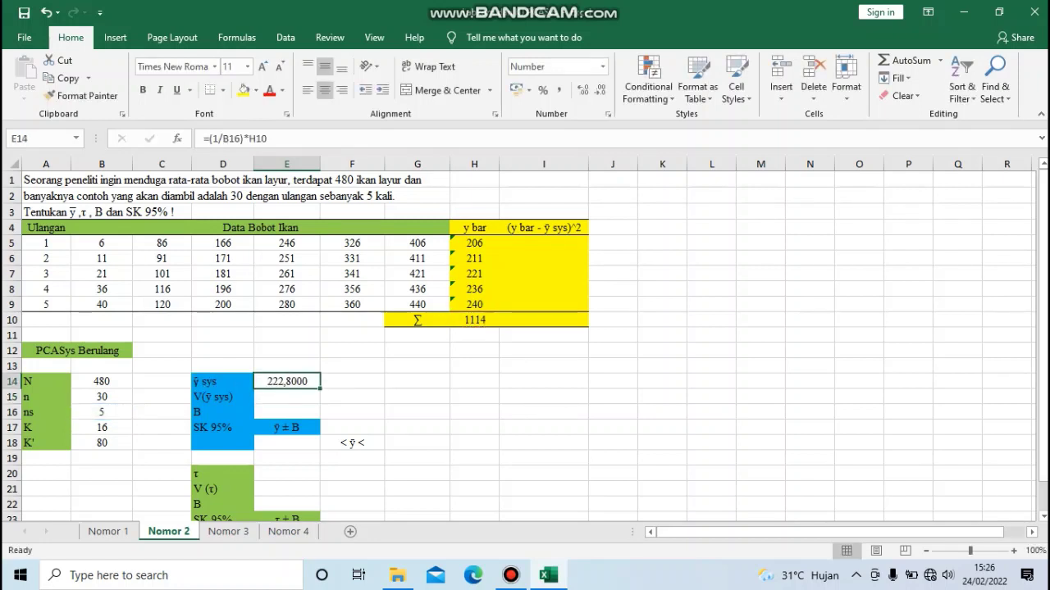
pyautogui.click(543, 243)
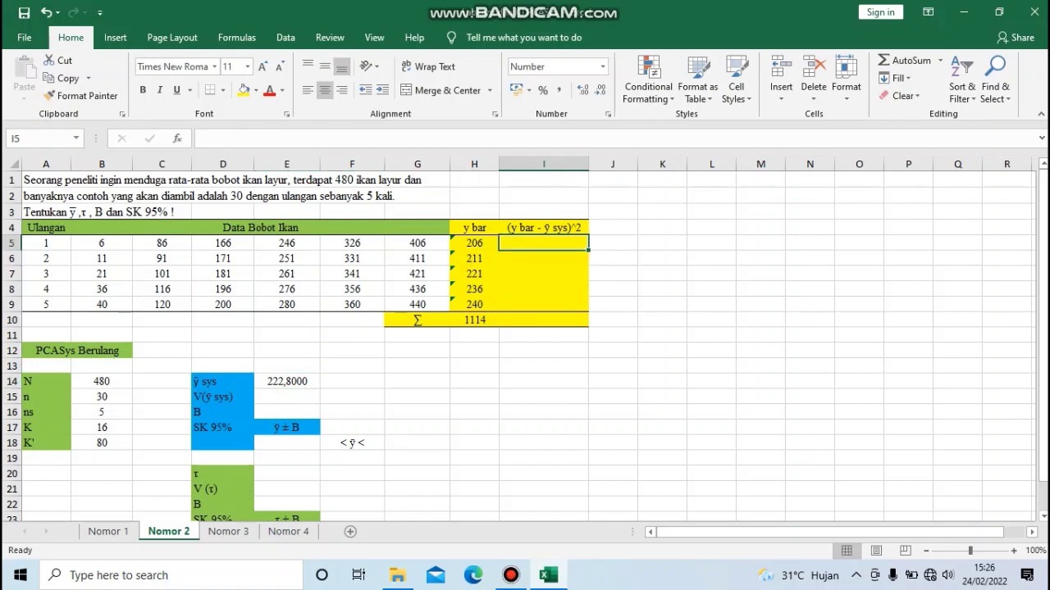
pyautogui.write('=(')
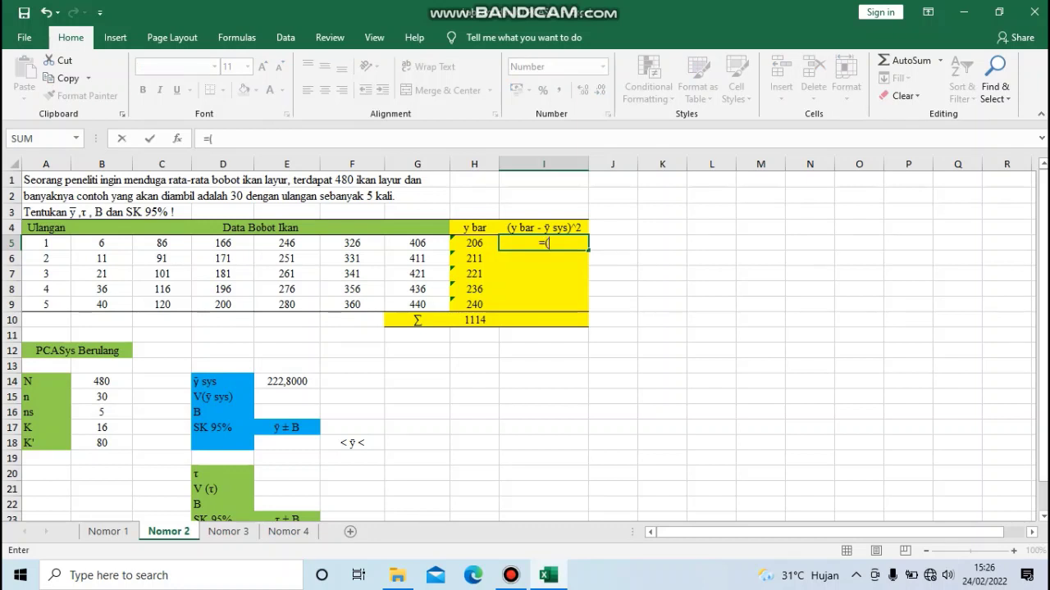
pyautogui.press('Left')
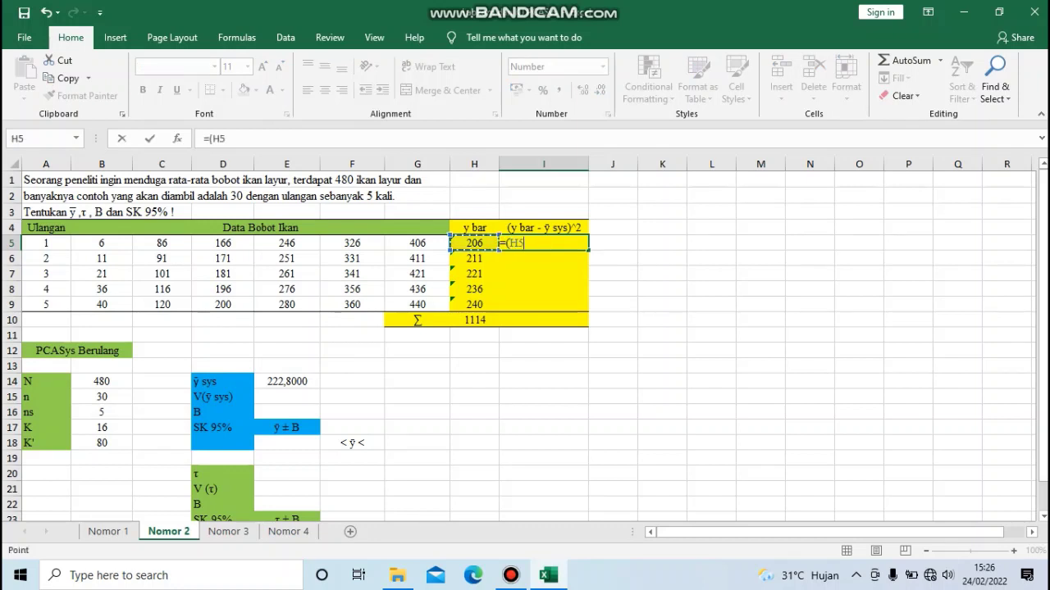
pyautogui.write('-')
pyautogui.click(286, 381)
pyautogui.write(')')
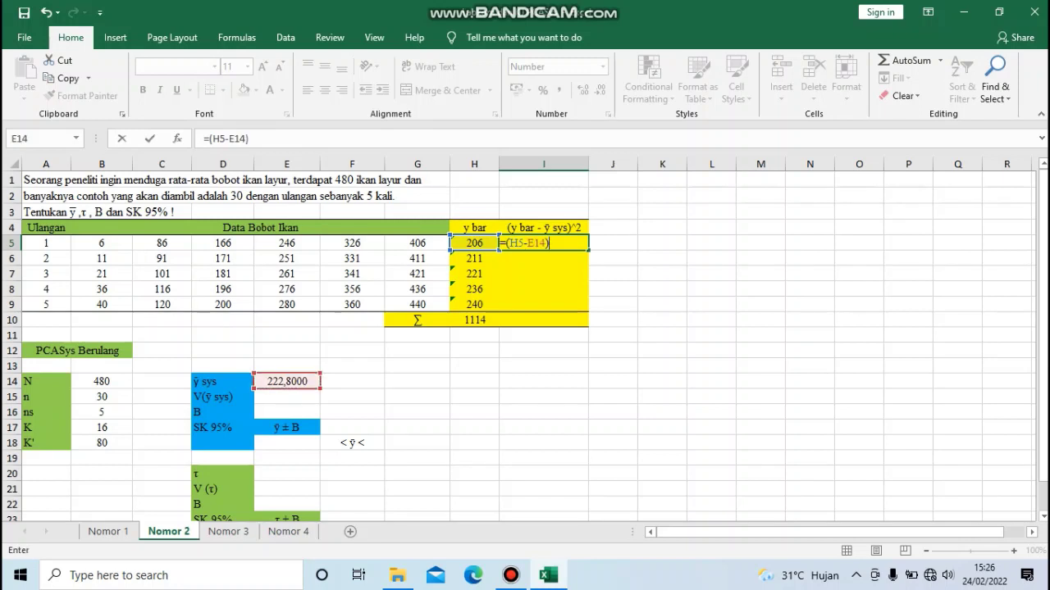
pyautogui.write('^2')
pyautogui.click(534, 243)
pyautogui.press('F4')
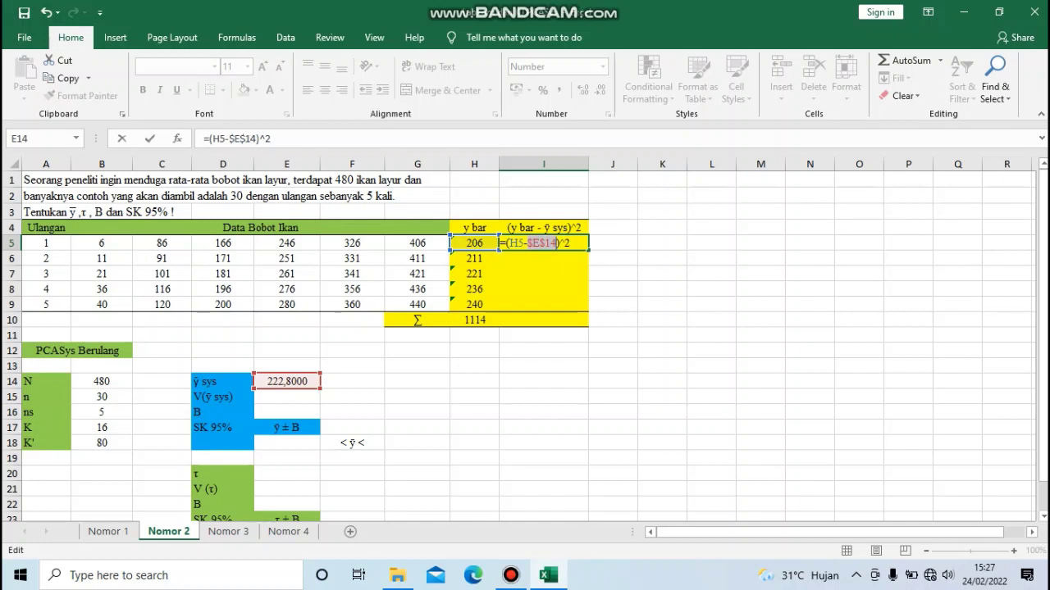
pyautogui.press('Return')
pyautogui.press('Return')
pyautogui.press('Up')
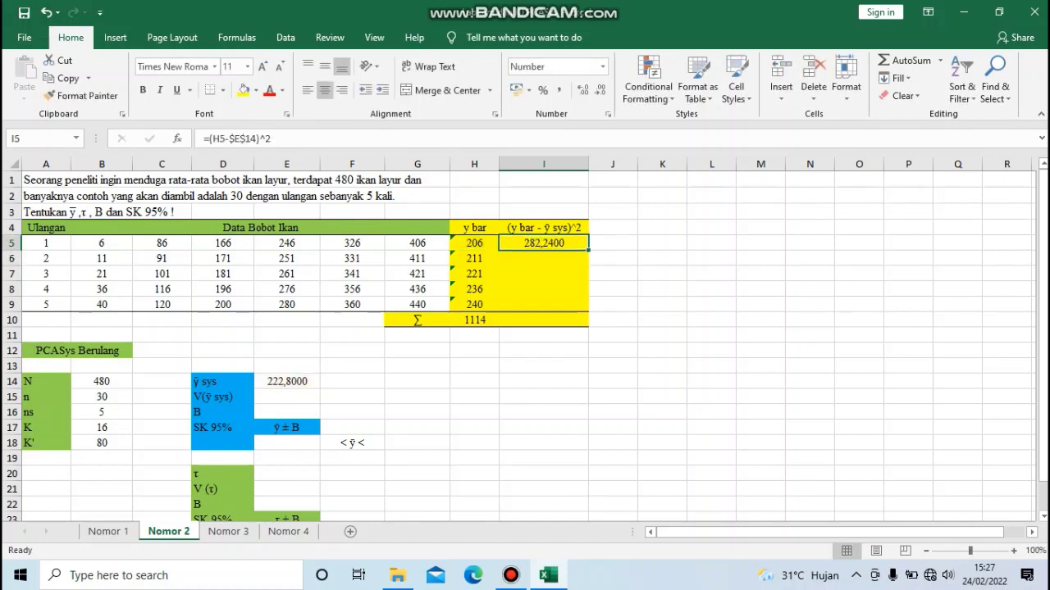
pyautogui.moveTo(588, 250); pyautogui.dragTo(588, 310)
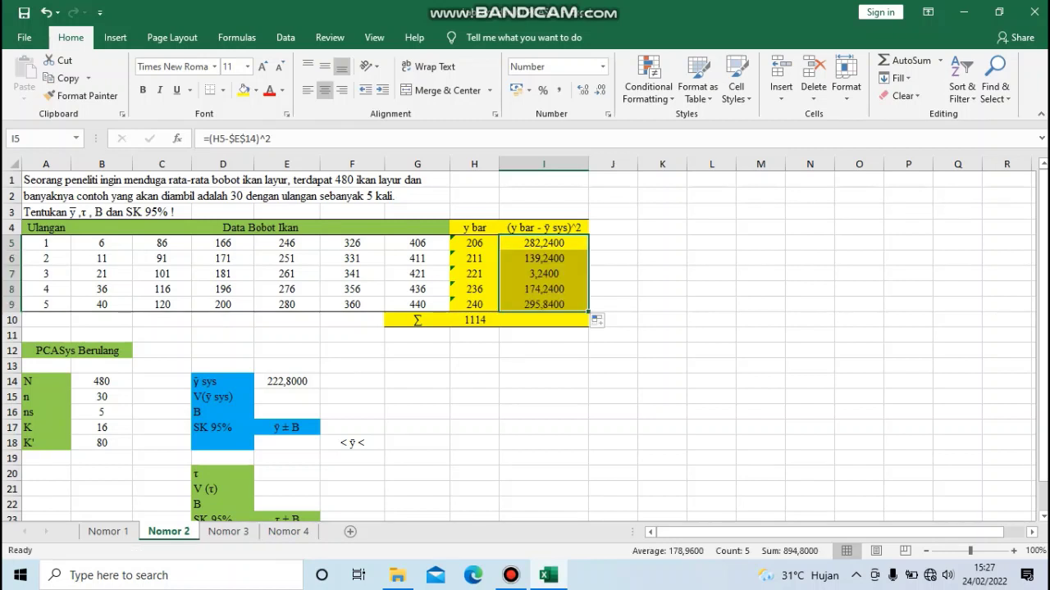
# - Total the (y bar - ȳ sys)^2 column in cell I10 with the formula =SUM(I5:I9)
pyautogui.click(543, 320)
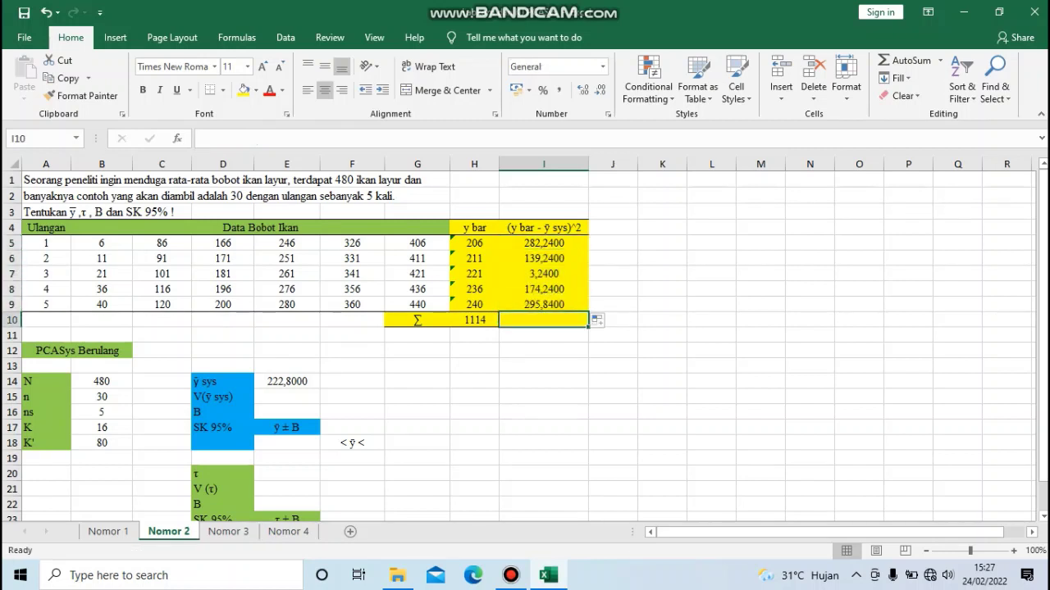
pyautogui.write('=sum')
pyautogui.press('Tab')
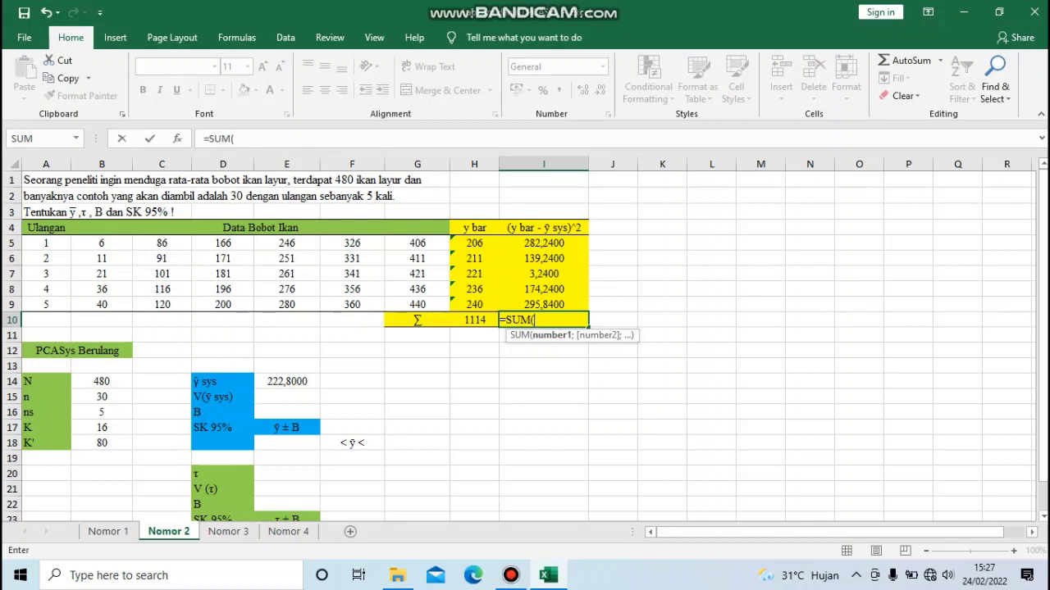
pyautogui.moveTo(543, 243); pyautogui.dragTo(574, 305)
pyautogui.press('Return')
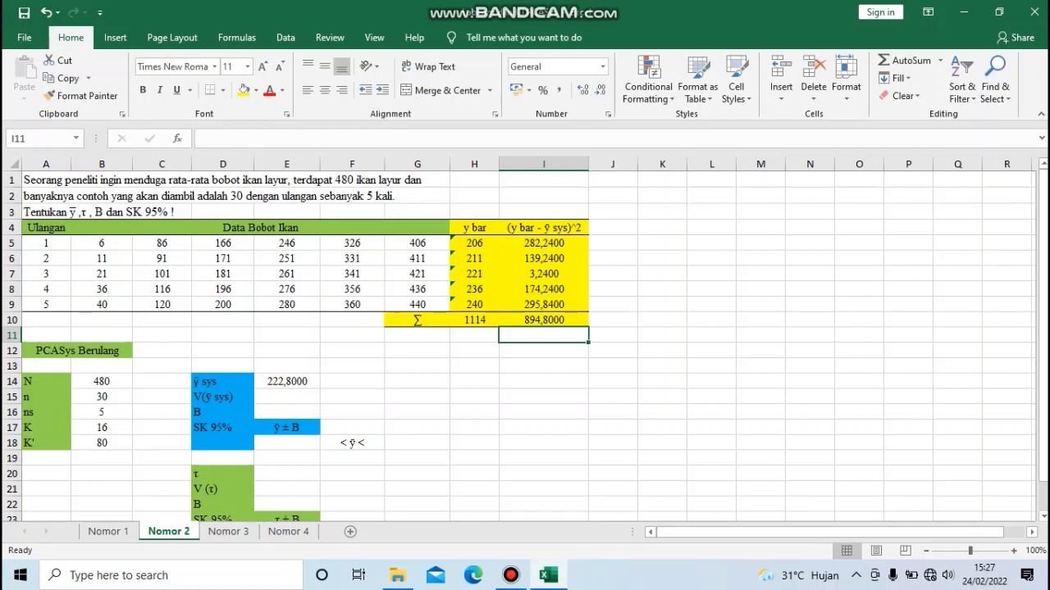
pyautogui.click(543, 320)
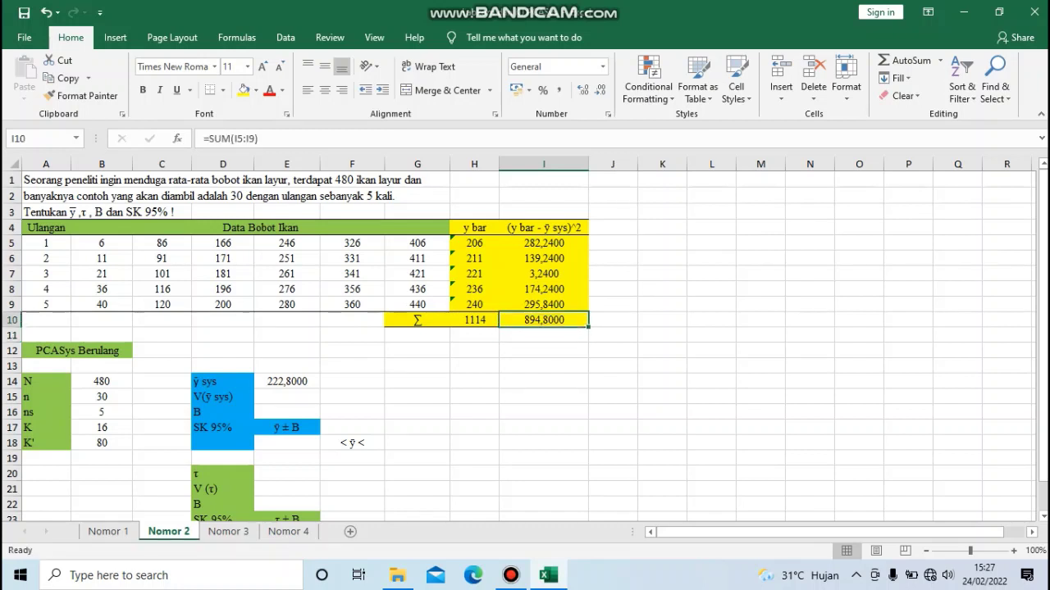
# - Calculate the variance V(ȳ sys) in cell E15 with the formula =((B14-B15)/B14)*(I10/(B16*(B16-1)))
pyautogui.click(286, 381)
pyautogui.click(287, 397)
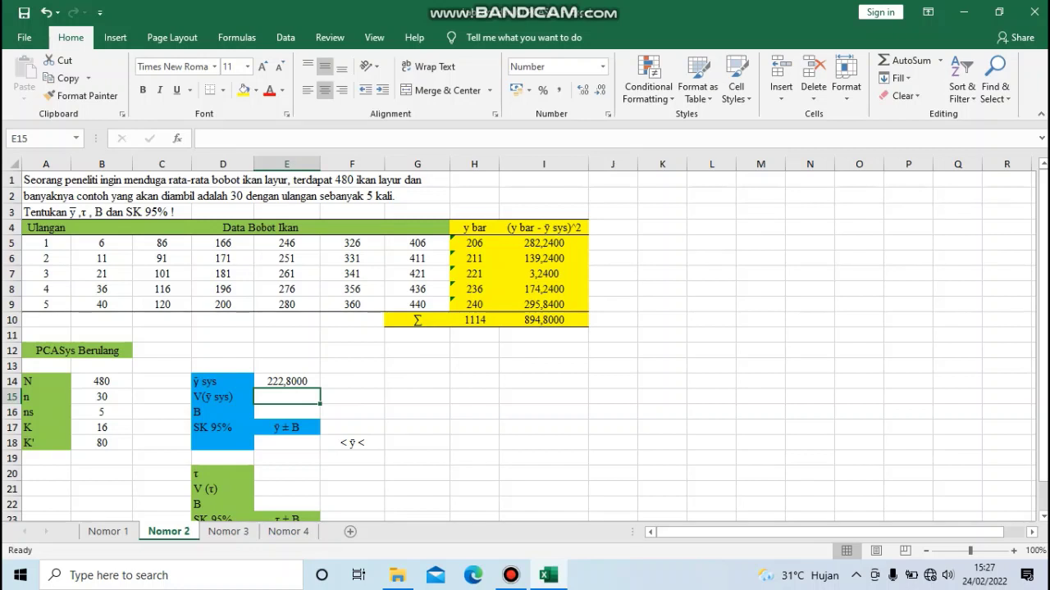
pyautogui.write('=')
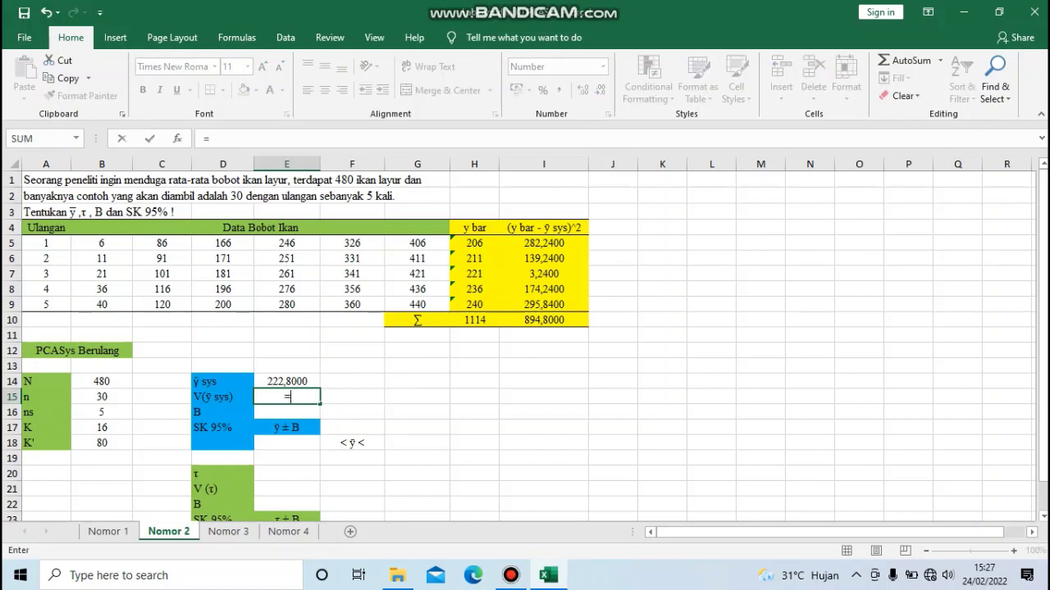
pyautogui.write('((')
pyautogui.click(101, 381)
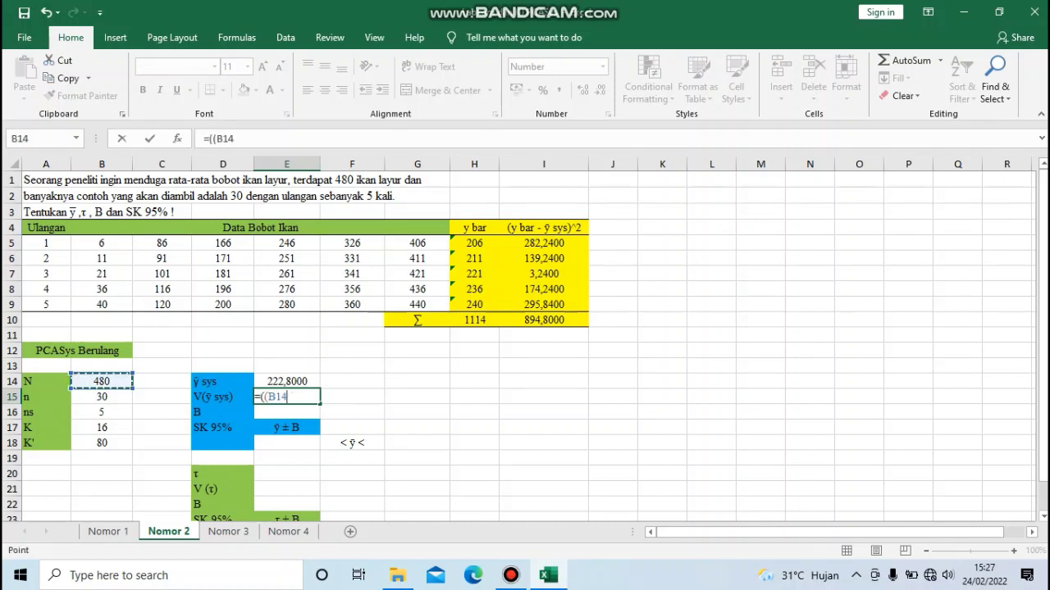
pyautogui.write('-')
pyautogui.click(101, 396)
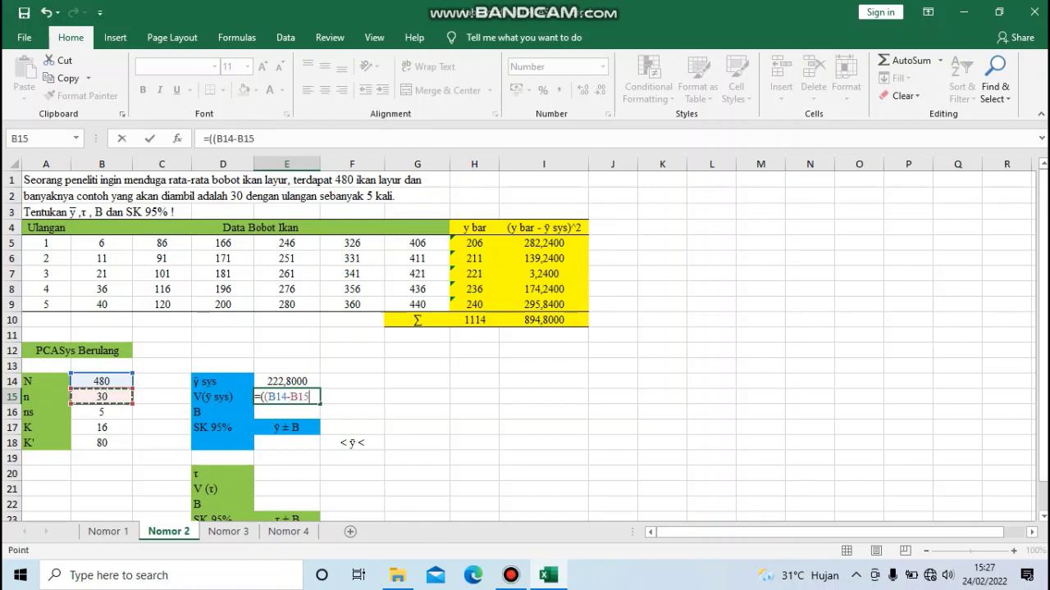
pyautogui.write(')/')
pyautogui.click(101, 381)
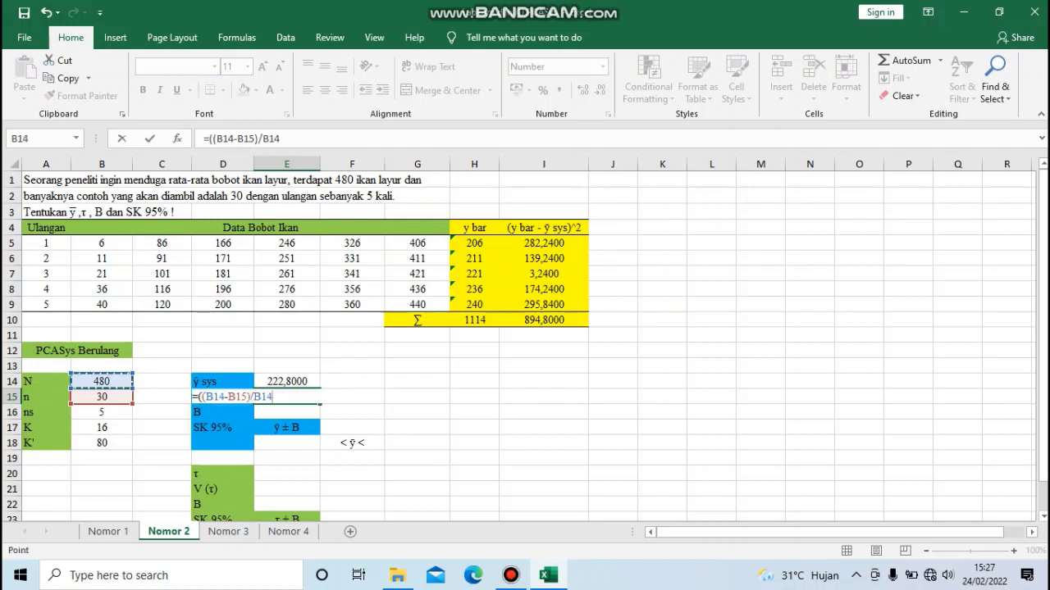
pyautogui.write(')*(')
pyautogui.click(543, 320)
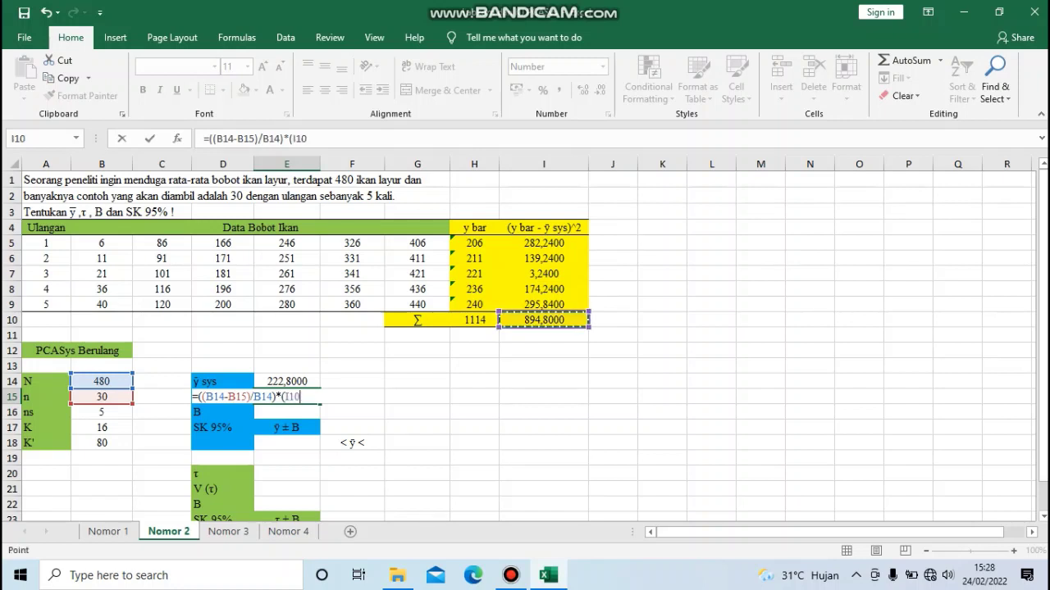
pyautogui.write('/')
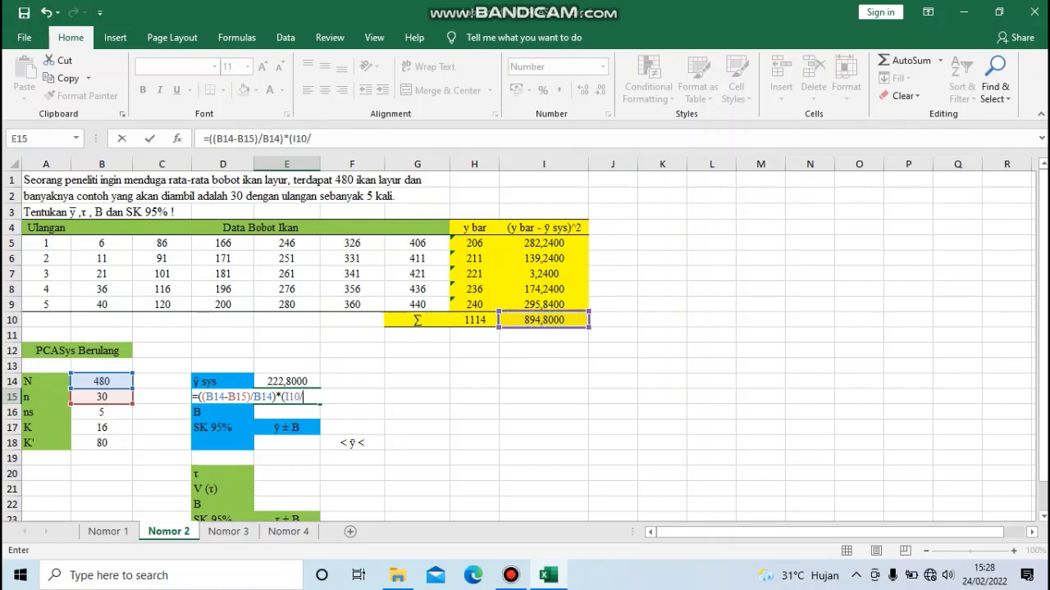
pyautogui.write('(')
pyautogui.click(101, 412)
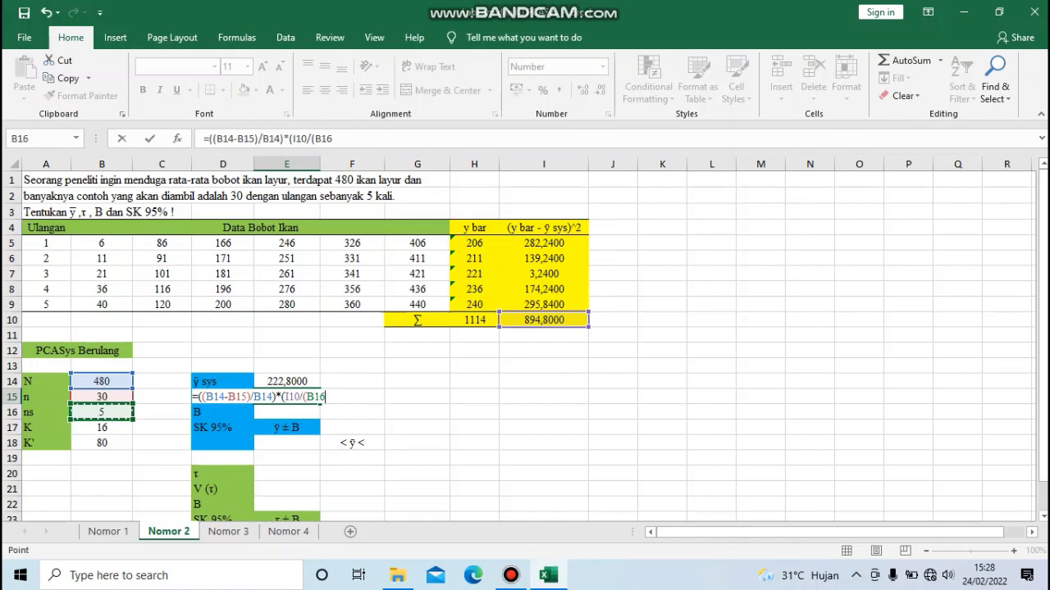
pyautogui.write('*(')
pyautogui.click(102, 412)
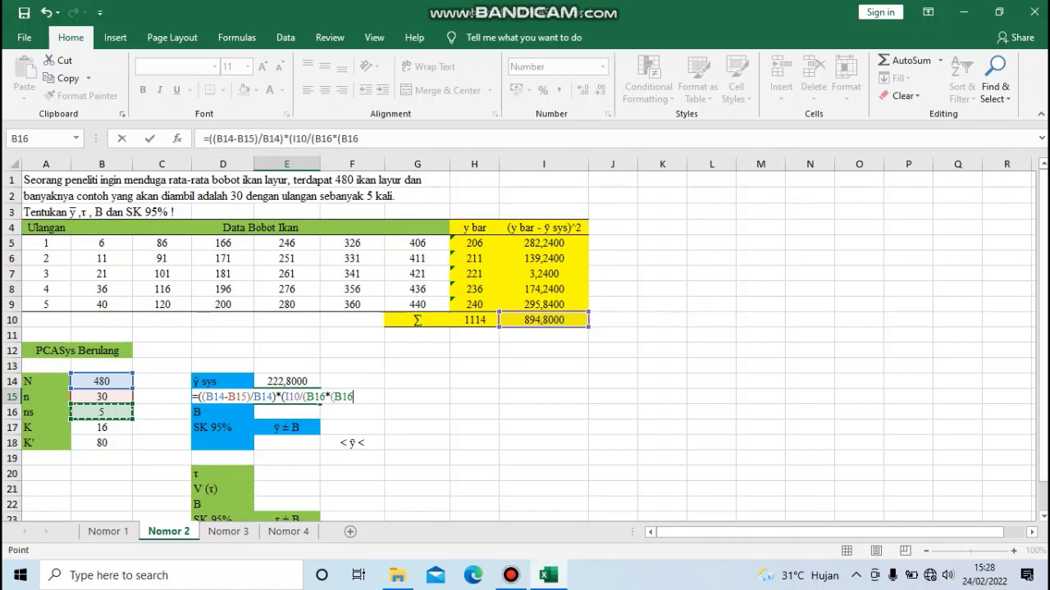
pyautogui.write('-1)))')
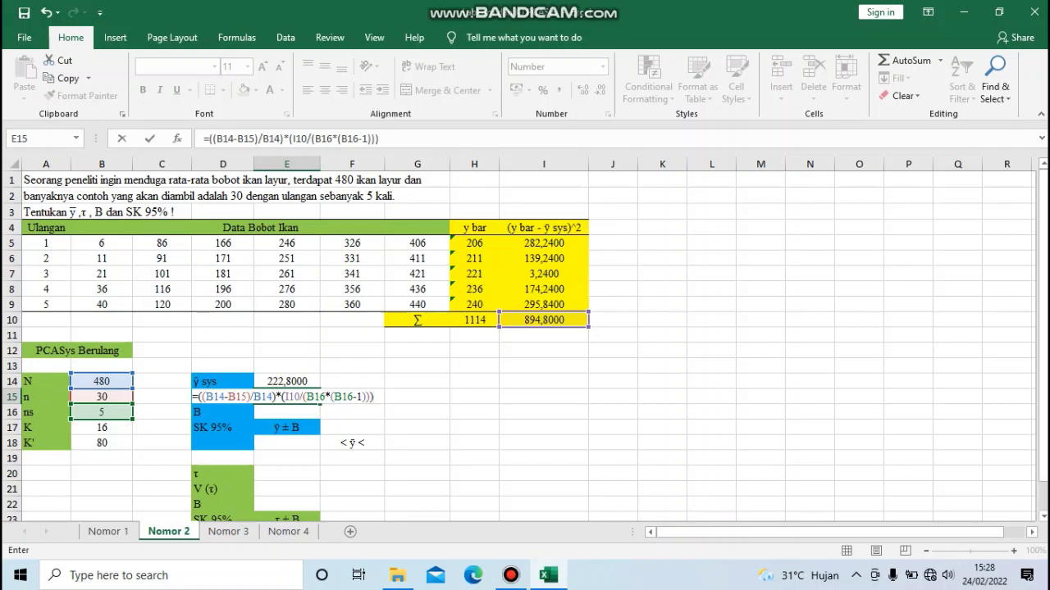
pyautogui.press('Return')
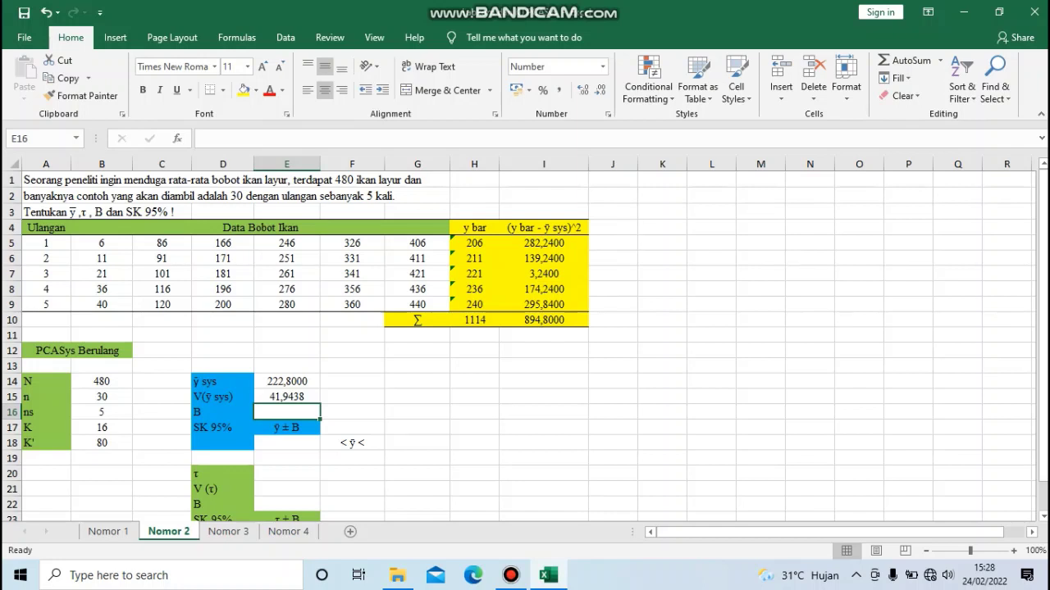
# - Calculate the bound B for ȳ sys in cell E16 with the formula =2*SQRT(E15)
pyautogui.write('=')
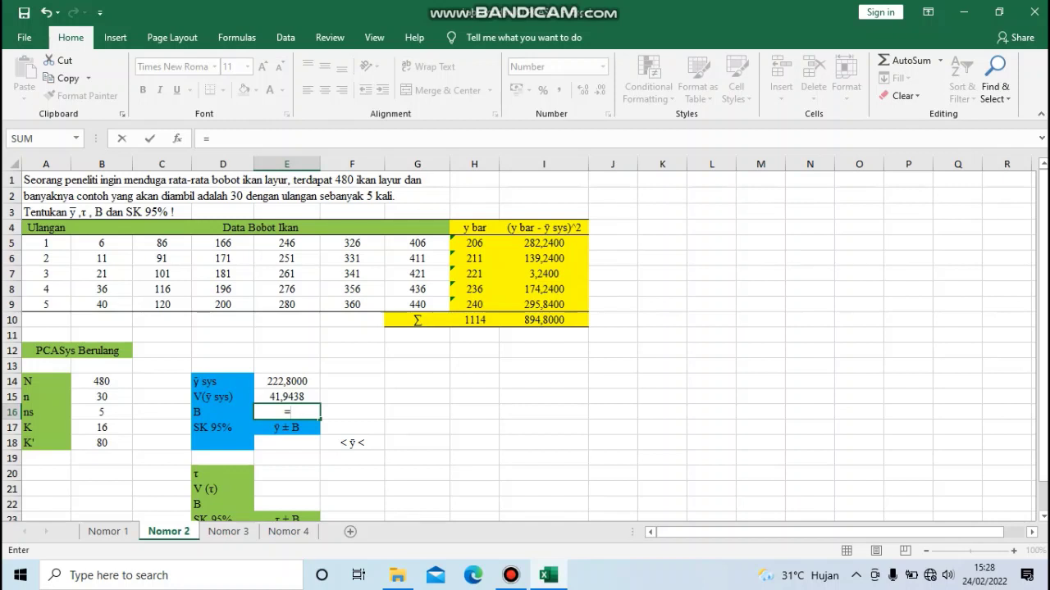
pyautogui.write('2*SQRT(')
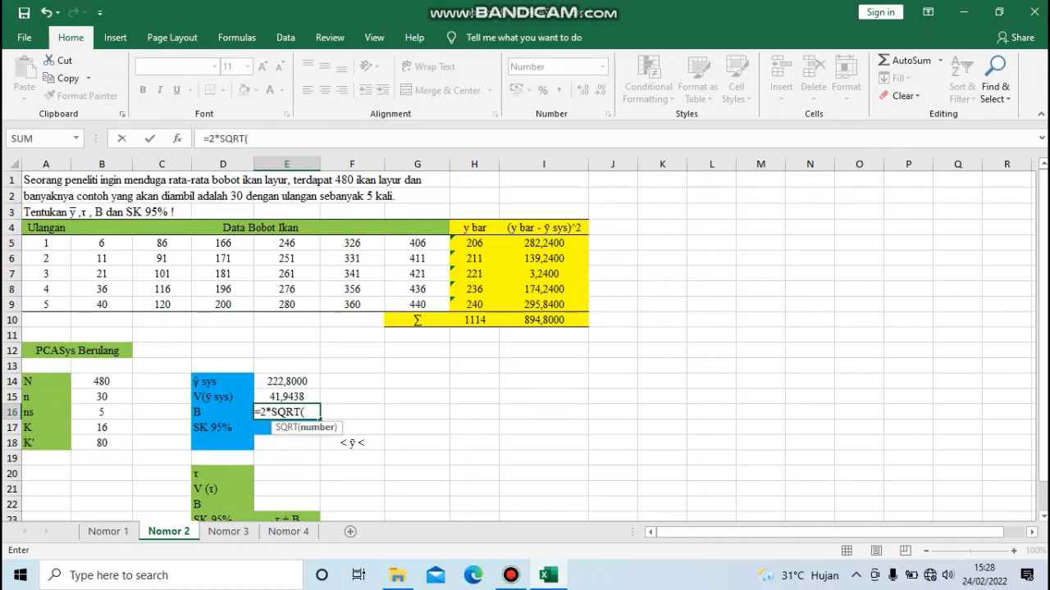
pyautogui.press('Up')
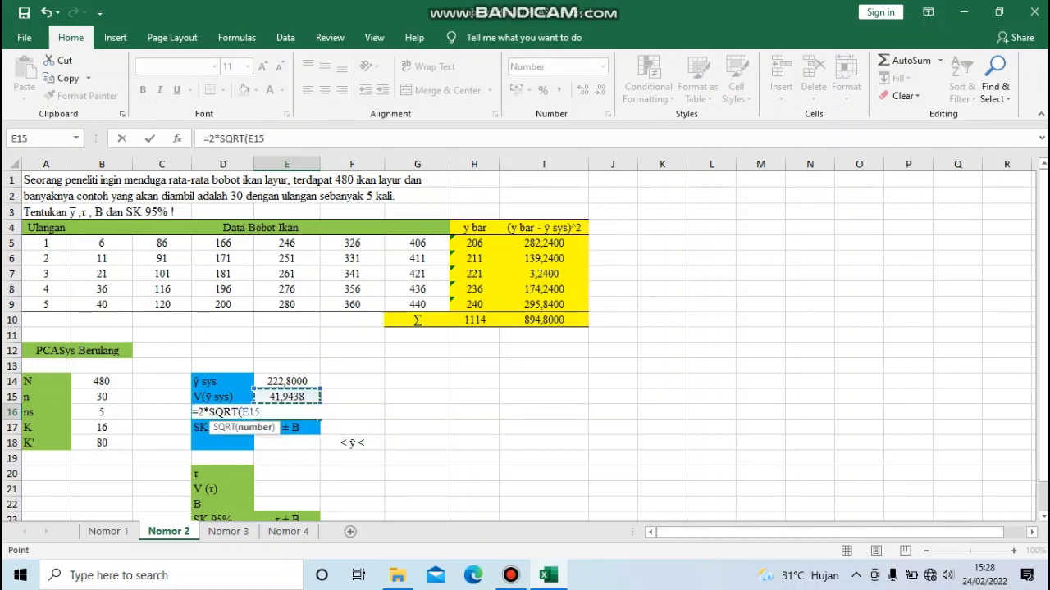
pyautogui.write(')')
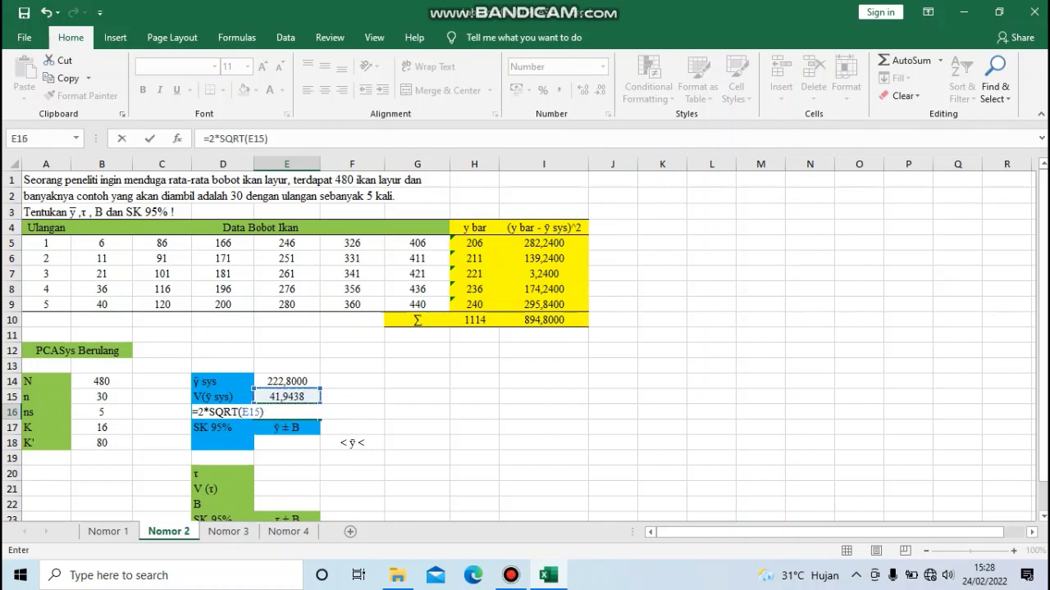
pyautogui.press('Return')
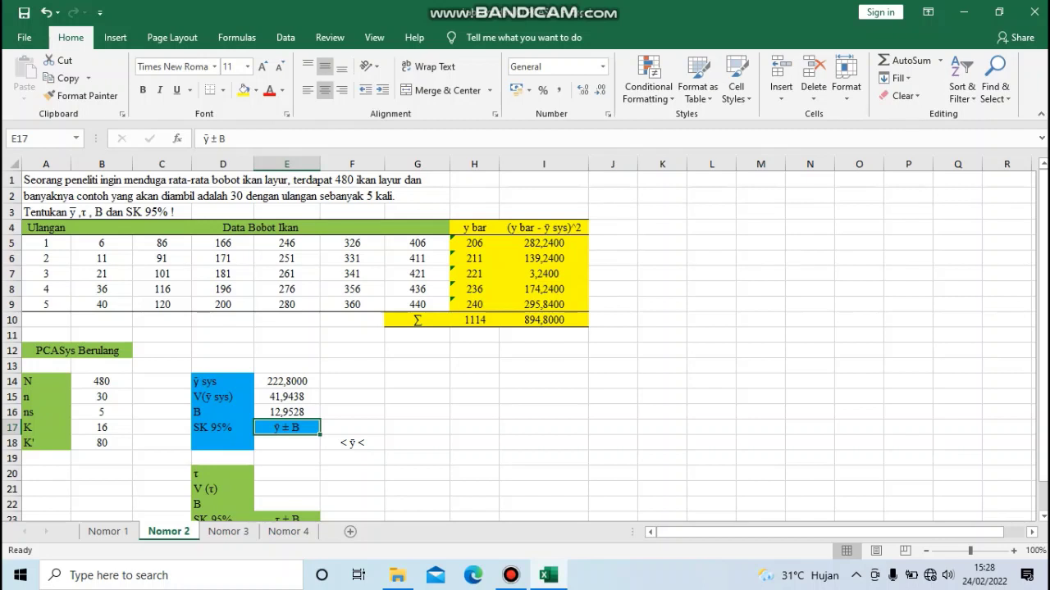
# - Calculate the lower limit of the 95% confidence interval for ȳ in cell E18 with the formula =E14-E16
pyautogui.click(287, 442)
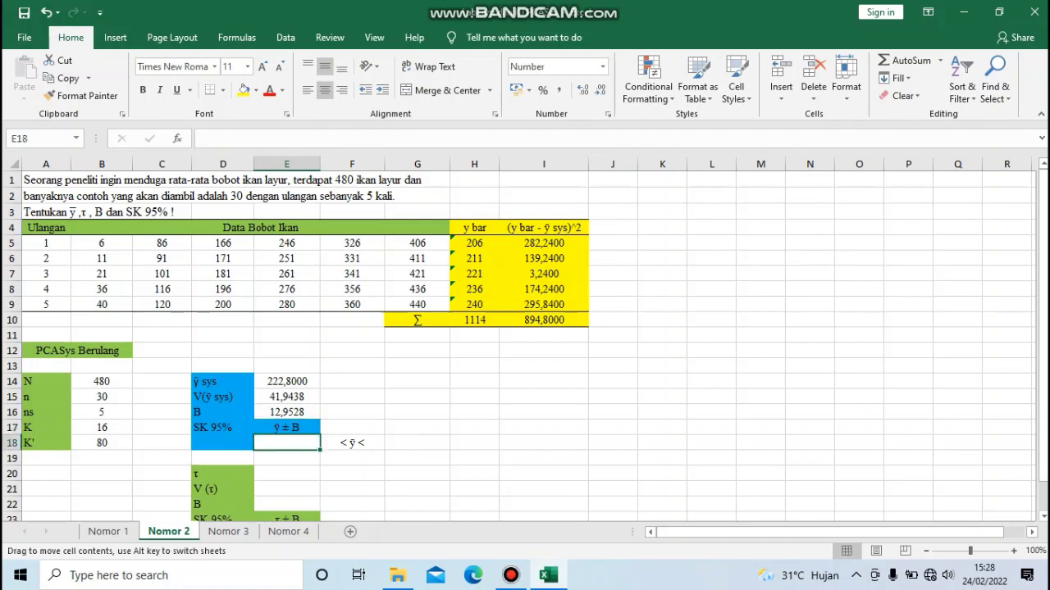
pyautogui.click(286, 427)
pyautogui.click(286, 442)
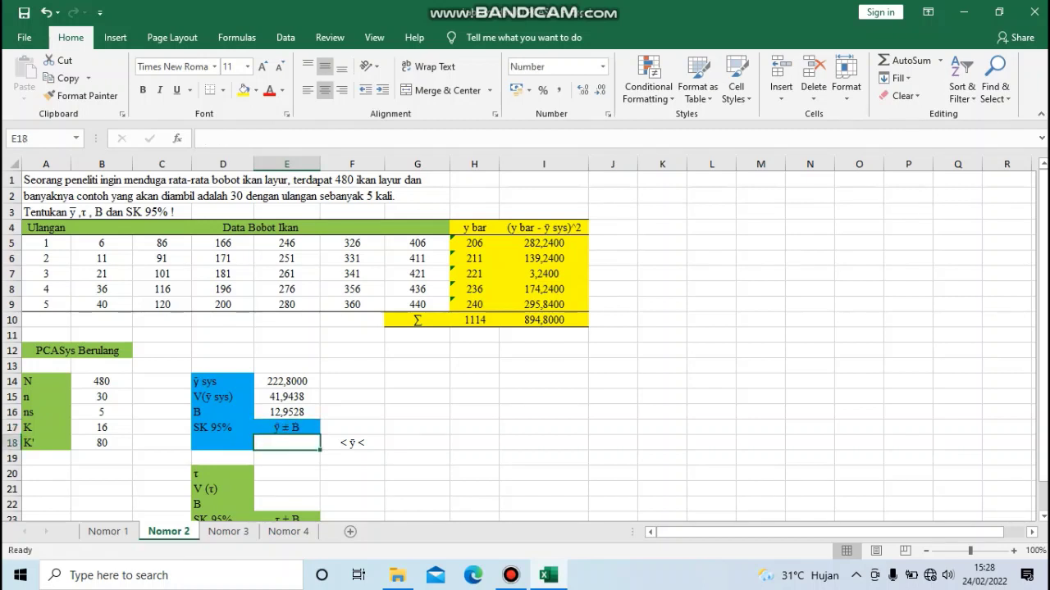
pyautogui.write('=')
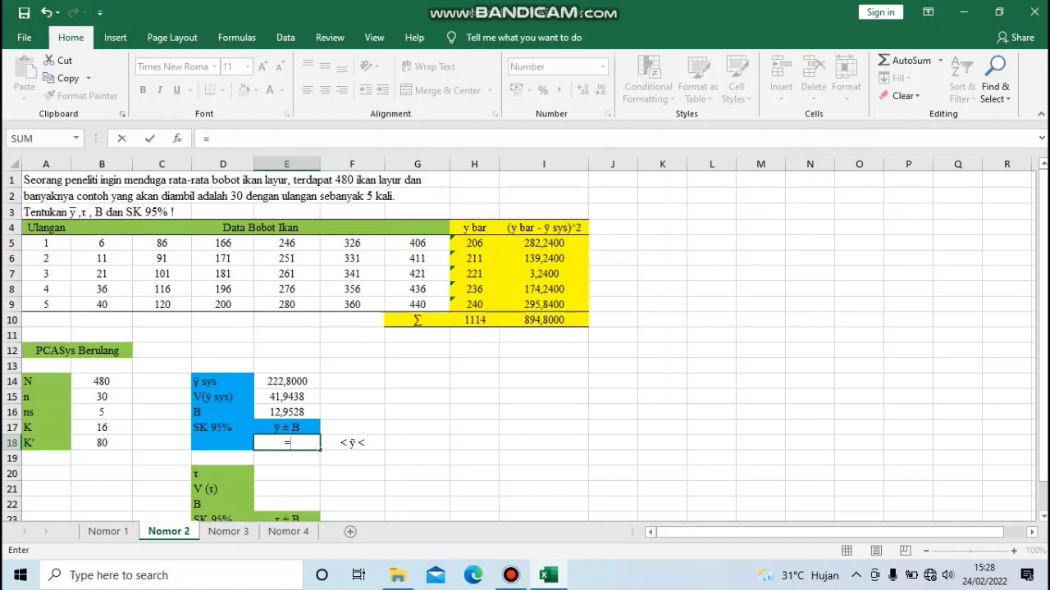
pyautogui.click(287, 382)
pyautogui.write('-')
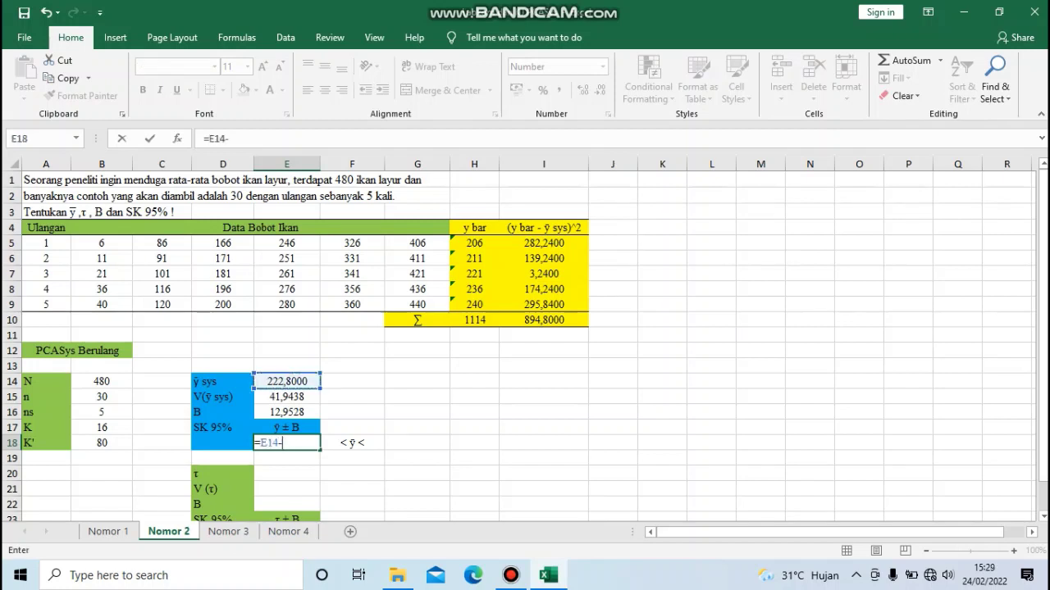
pyautogui.click(286, 412)
pyautogui.press('Return')
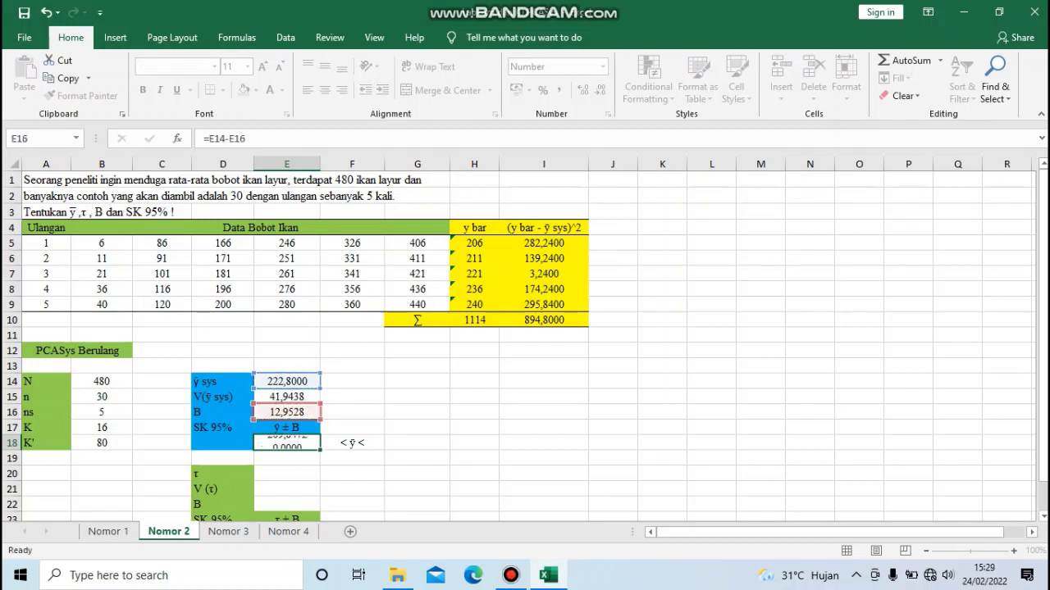
# - Calculate the upper limit of the 95% confidence interval for ȳ in cell G18 with the formula =E14+E16
pyautogui.click(416, 443)
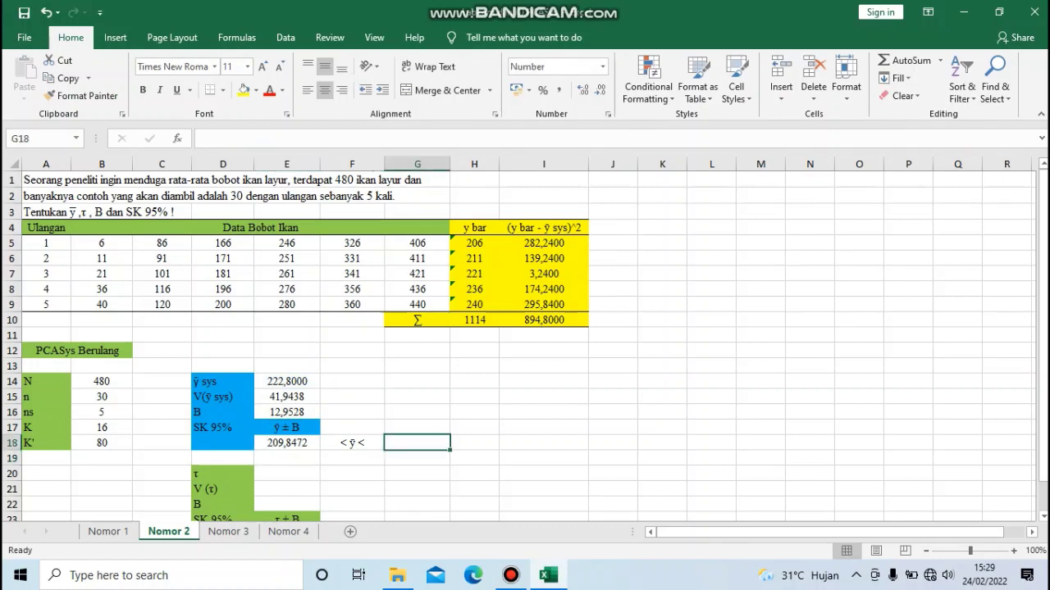
pyautogui.write('=')
pyautogui.click(286, 381)
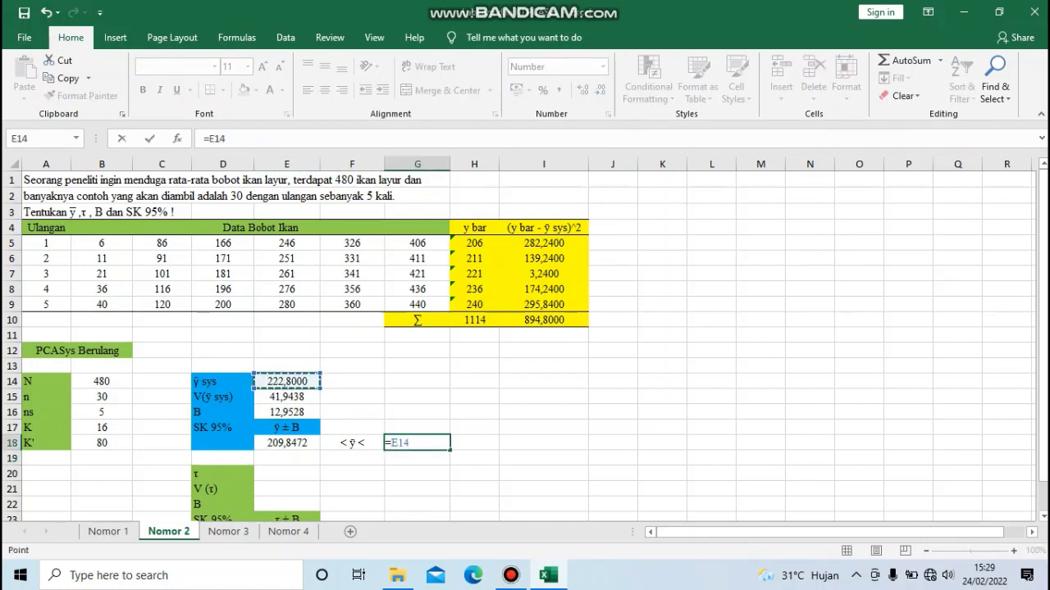
pyautogui.write('+')
pyautogui.click(286, 411)
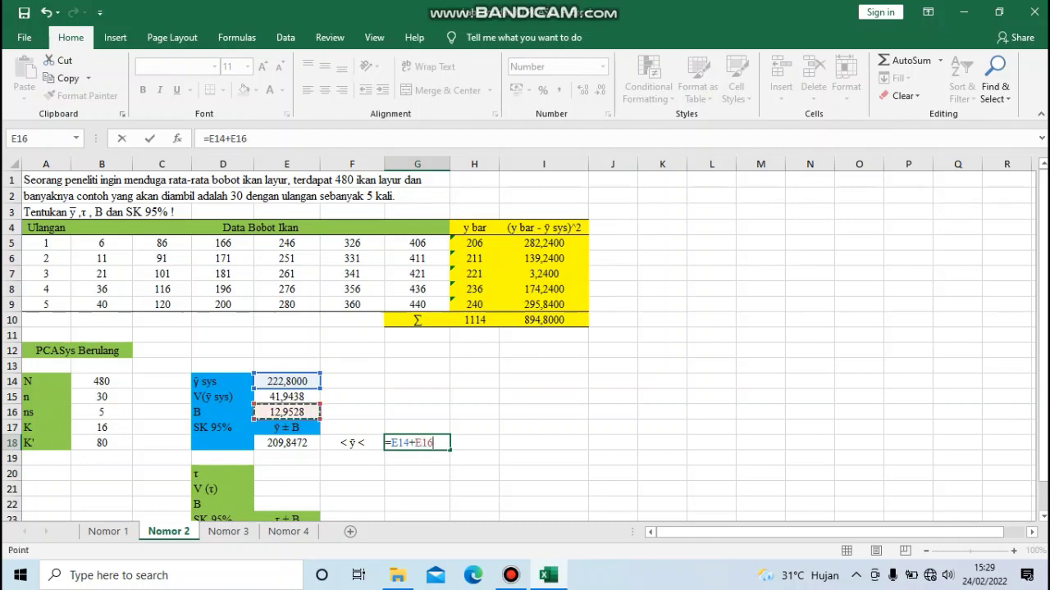
pyautogui.press('Return')
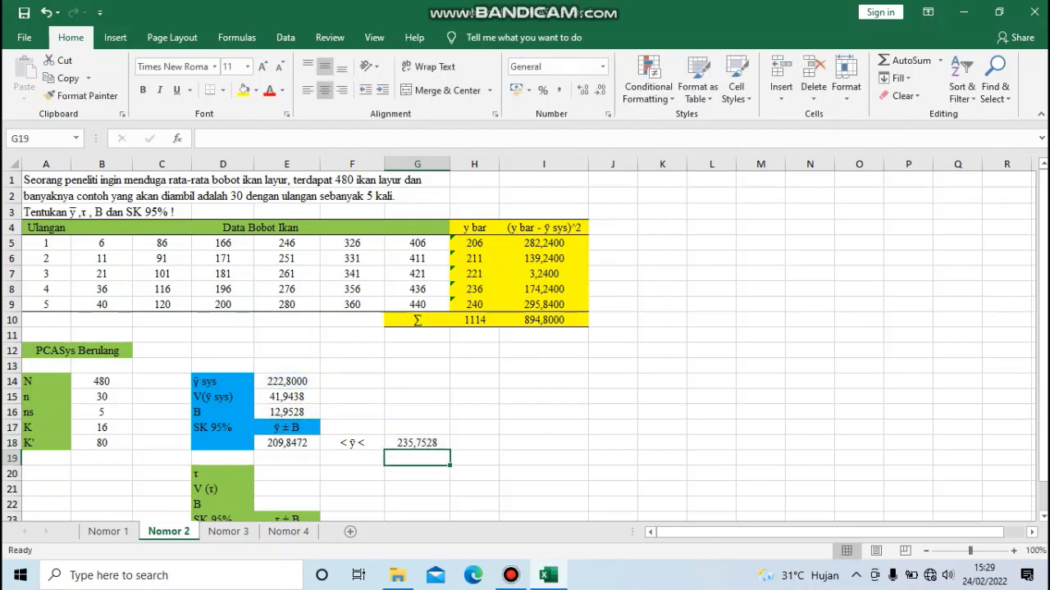
# - Calculate the total estimate τ in cell E20 with the formula =B14*E14
pyautogui.scroll(-4, 525, 344)
pyautogui.scroll(3, 525, 344)
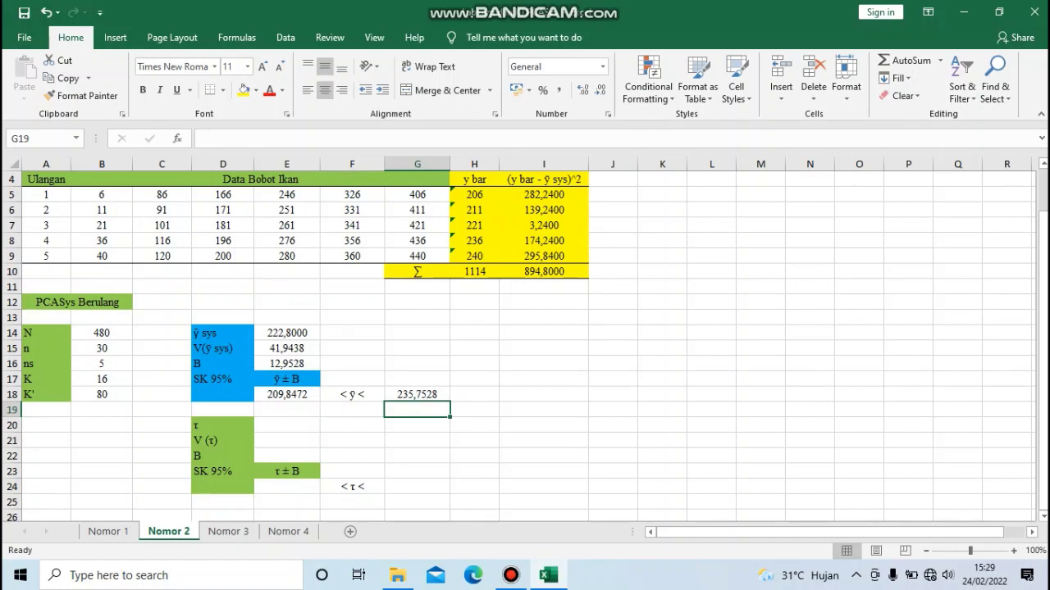
pyautogui.click(286, 424)
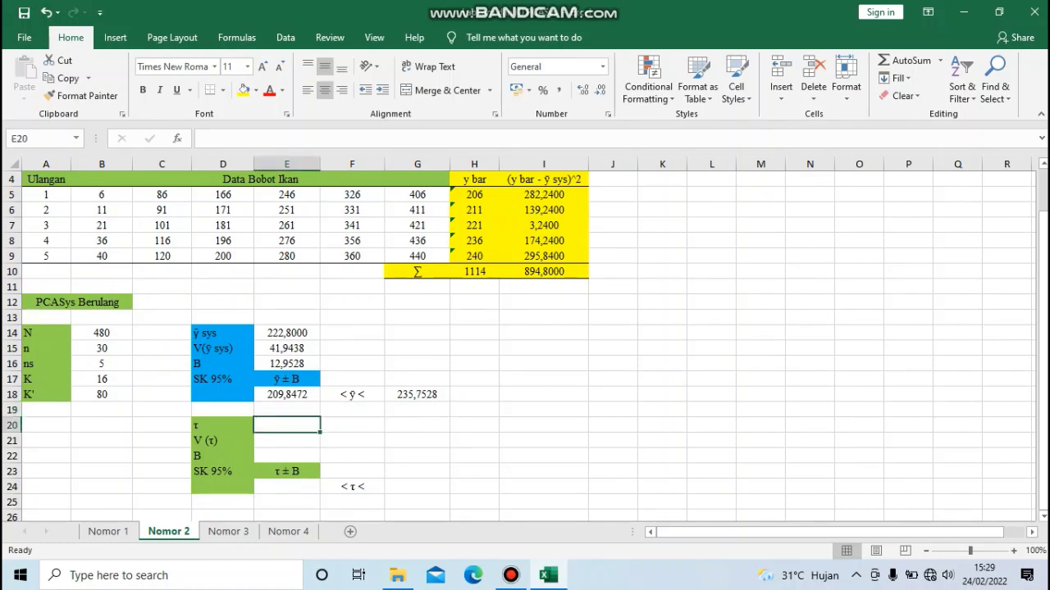
pyautogui.write('=')
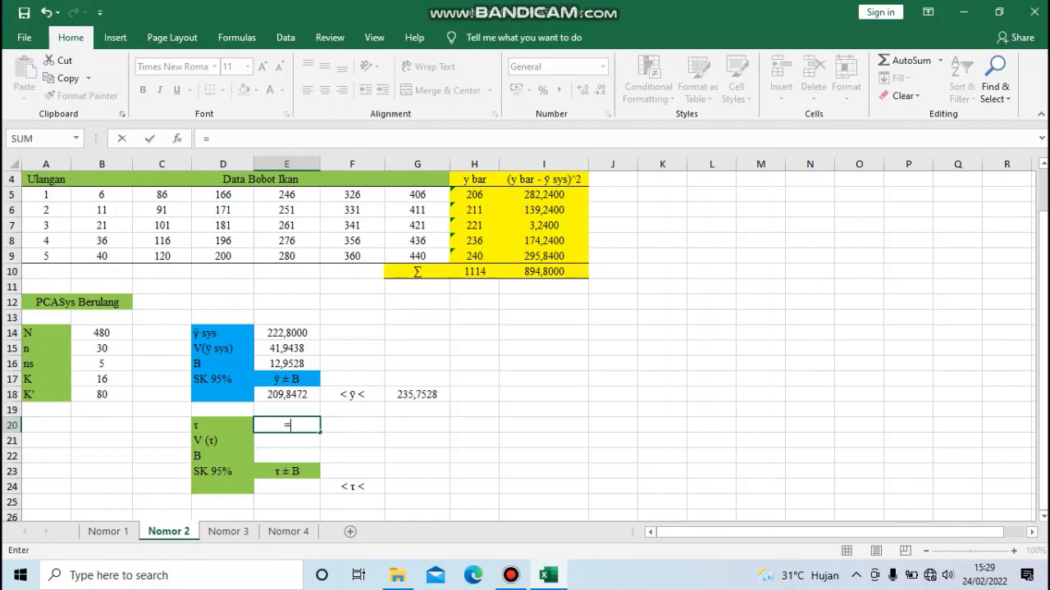
pyautogui.click(100, 333)
pyautogui.write('*')
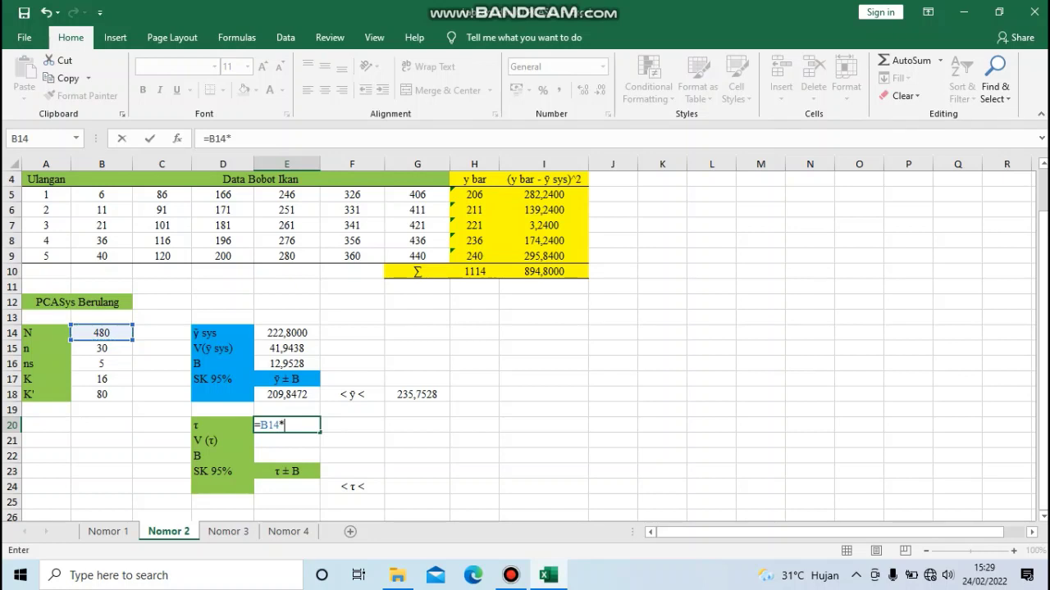
pyautogui.click(286, 333)
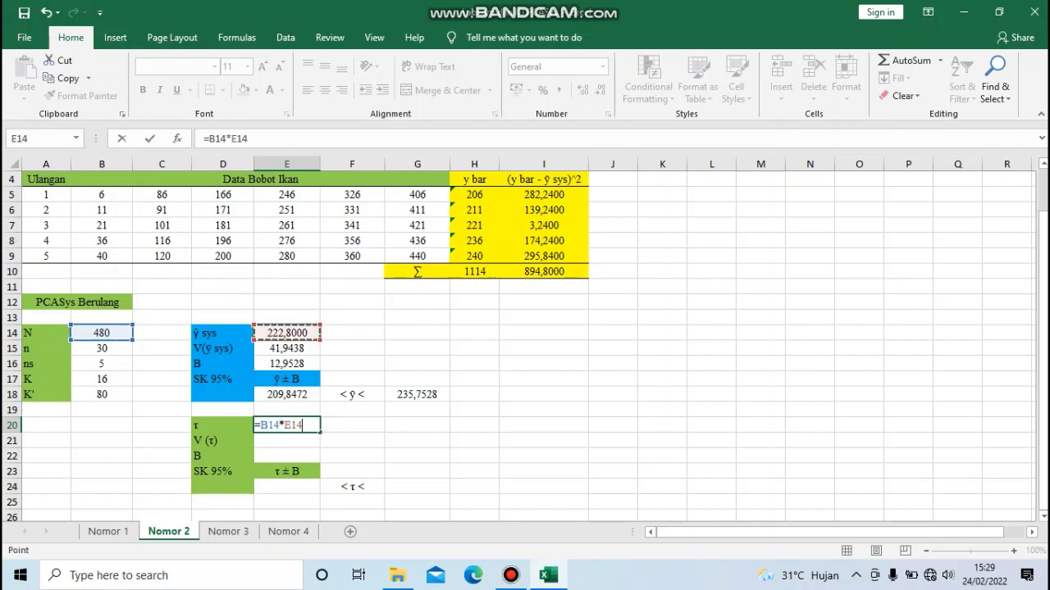
pyautogui.press('Return')
# - Calculate the variance V(τ) in cell E21 with the formula =(B14^2)*E15
pyautogui.write('=(')
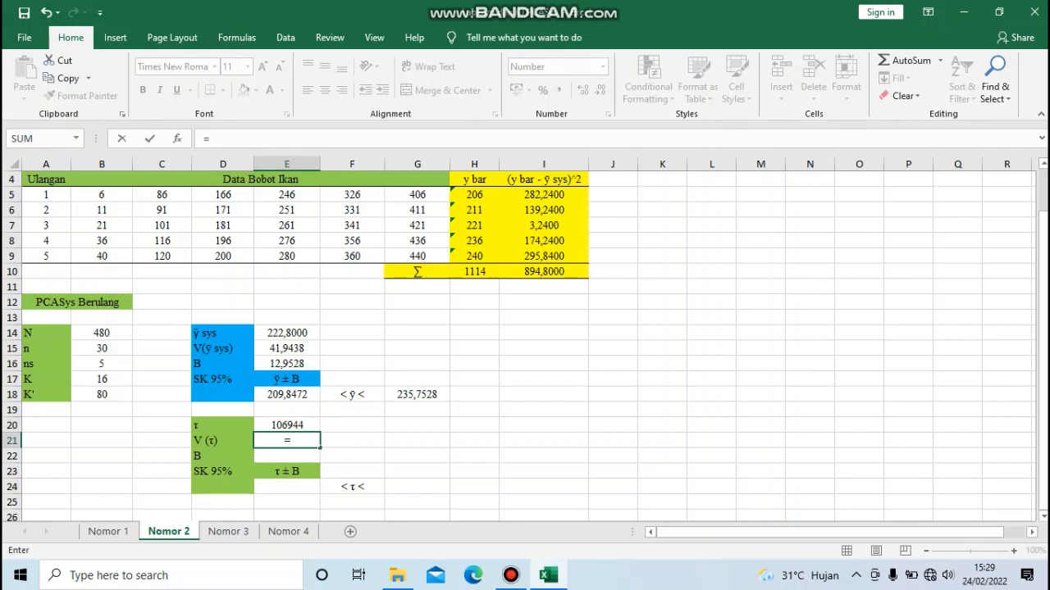
pyautogui.write('(')
pyautogui.click(102, 333)
pyautogui.write('^')
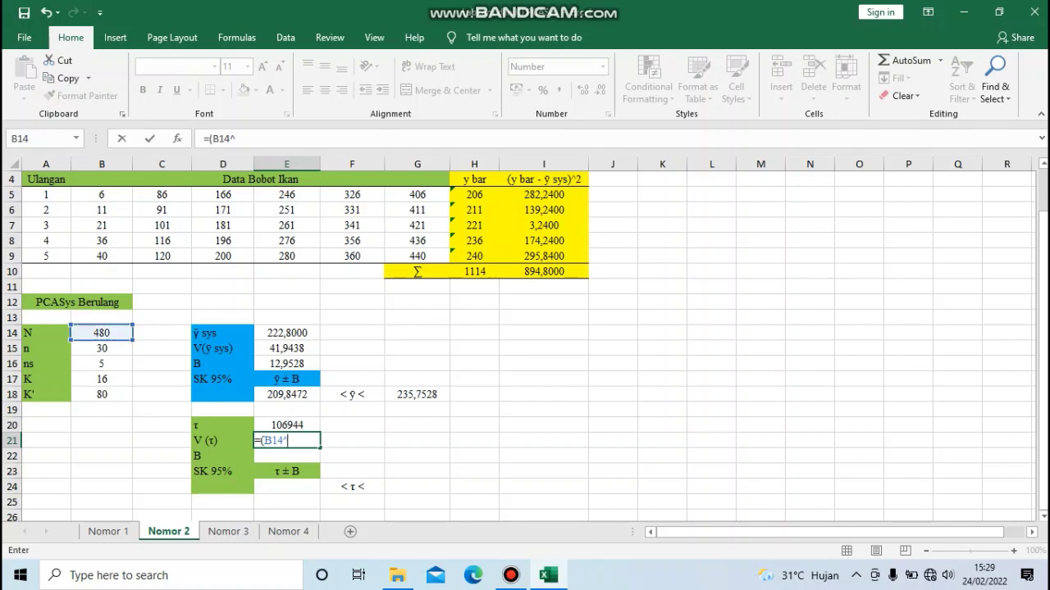
pyautogui.write('2)*')
pyautogui.press('Up')
pyautogui.press('Up')
pyautogui.press('Up')
pyautogui.press('Up')
pyautogui.press('Up')
pyautogui.press('Up')
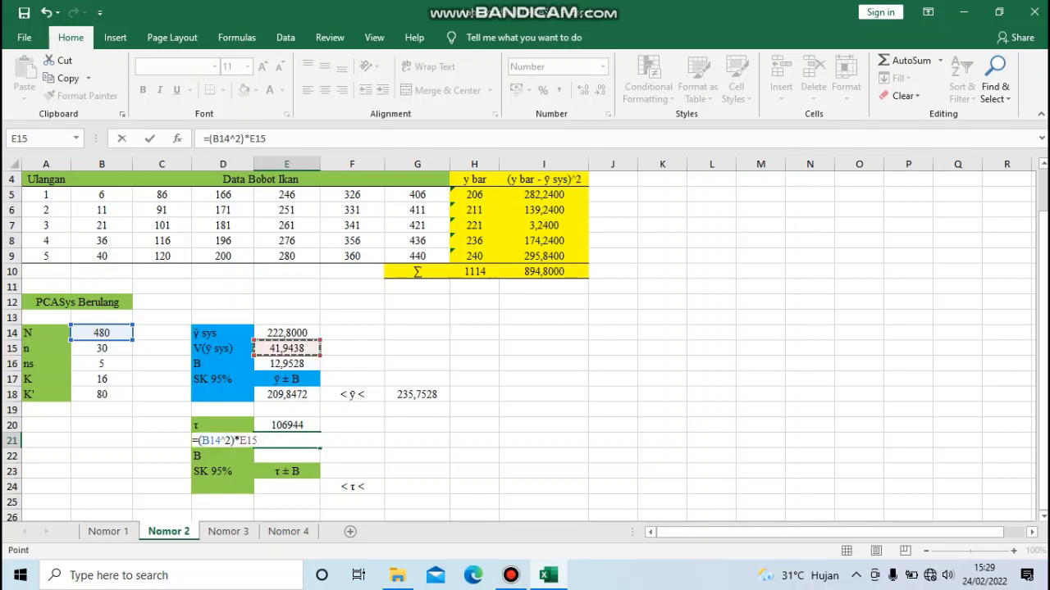
pyautogui.press('Return')
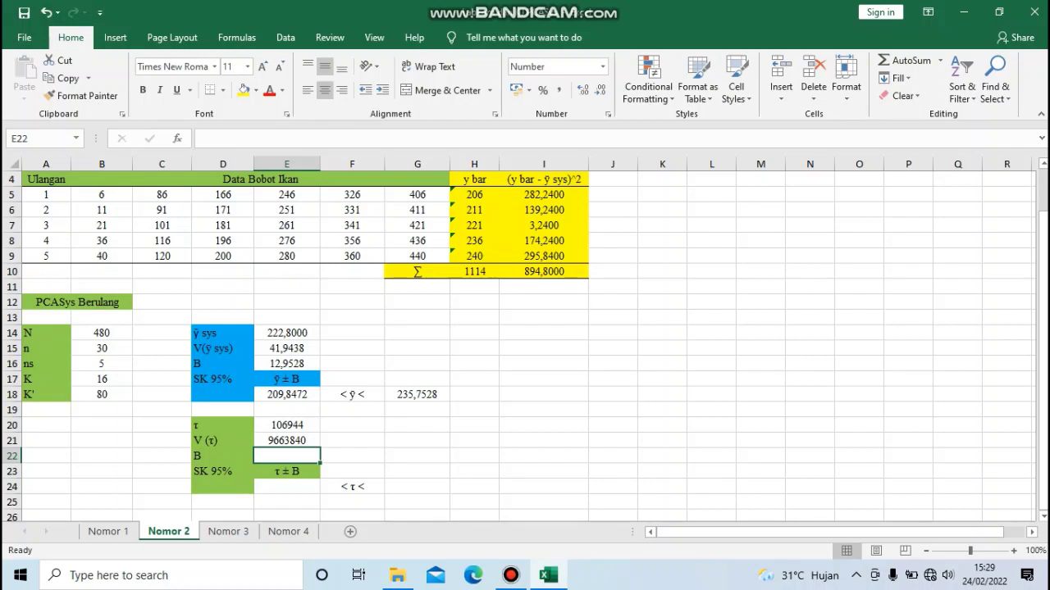
# - Calculate the bound B for τ in cell E22 with the formula =2*SQRT(E21)
pyautogui.write('=')
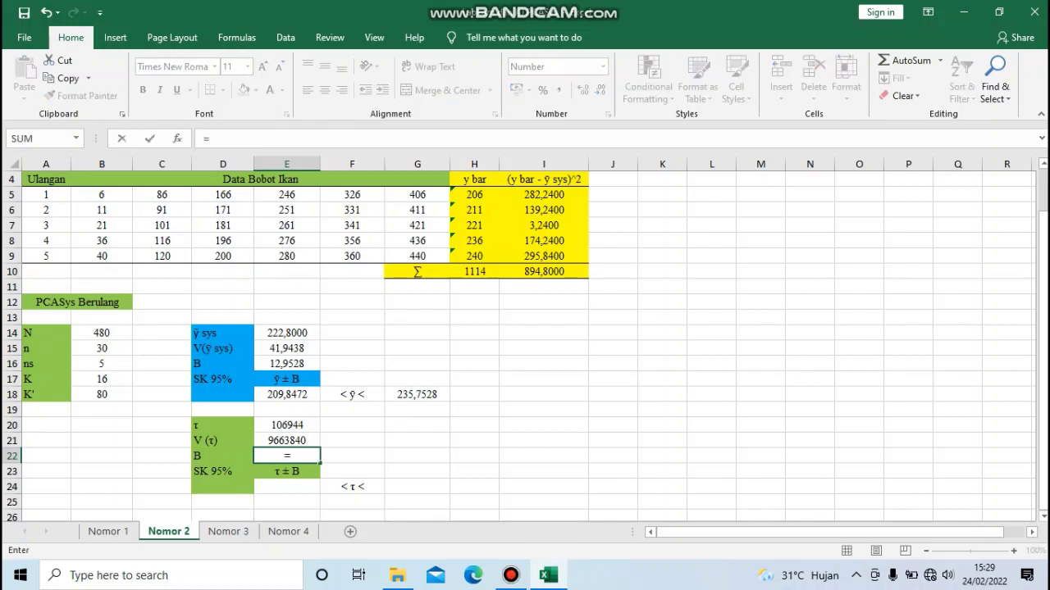
pyautogui.write('2*sqr')
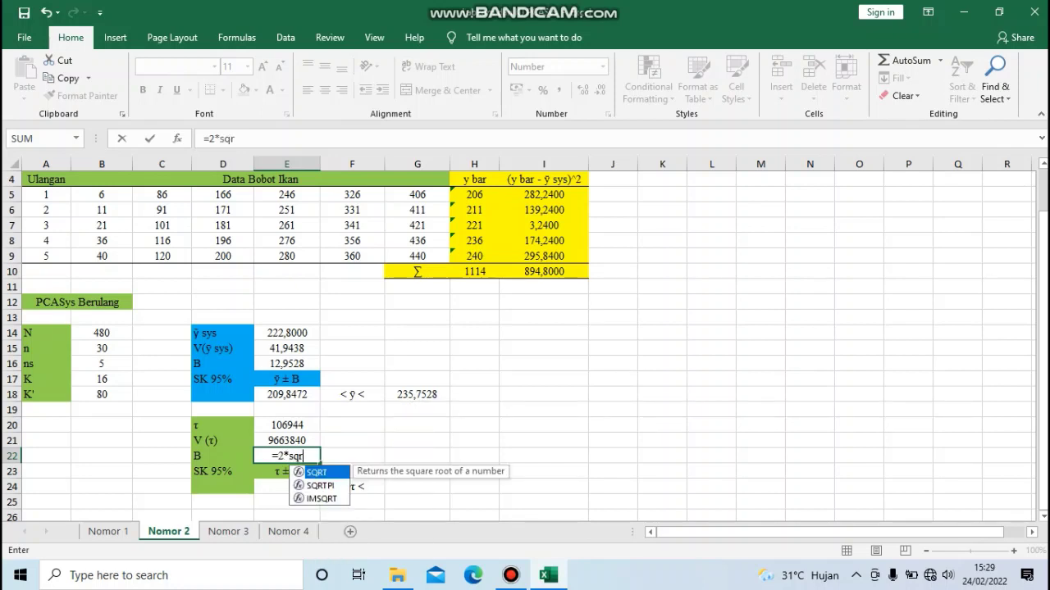
pyautogui.press('Tab')
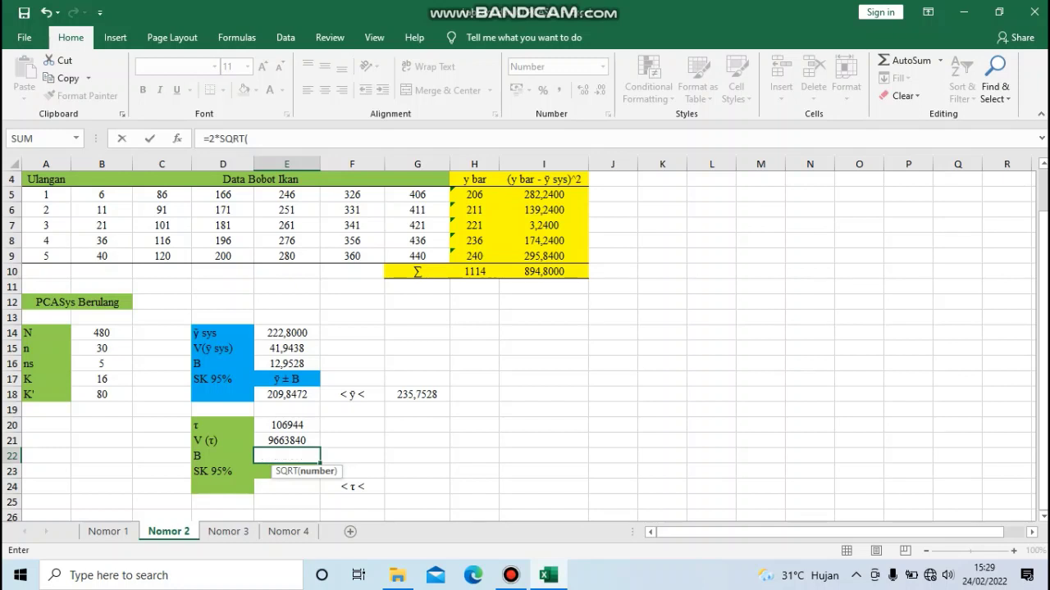
pyautogui.press('Up')
pyautogui.write(')')
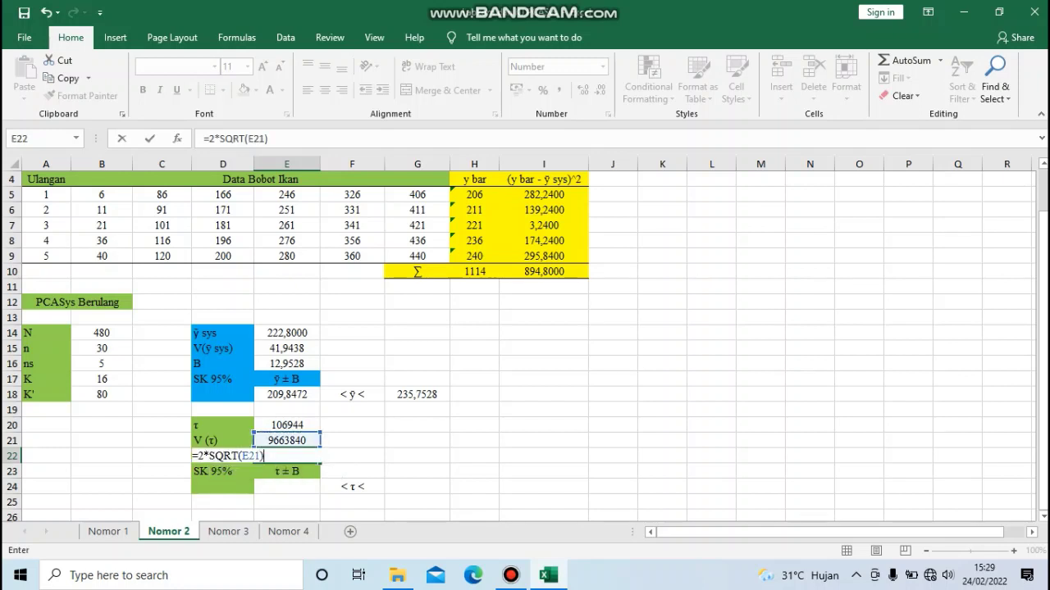
pyautogui.press('Return')
# - Calculate the lower limit of the 95% confidence interval for τ in cell E24 with the formula =E20-E22
pyautogui.press('Down')
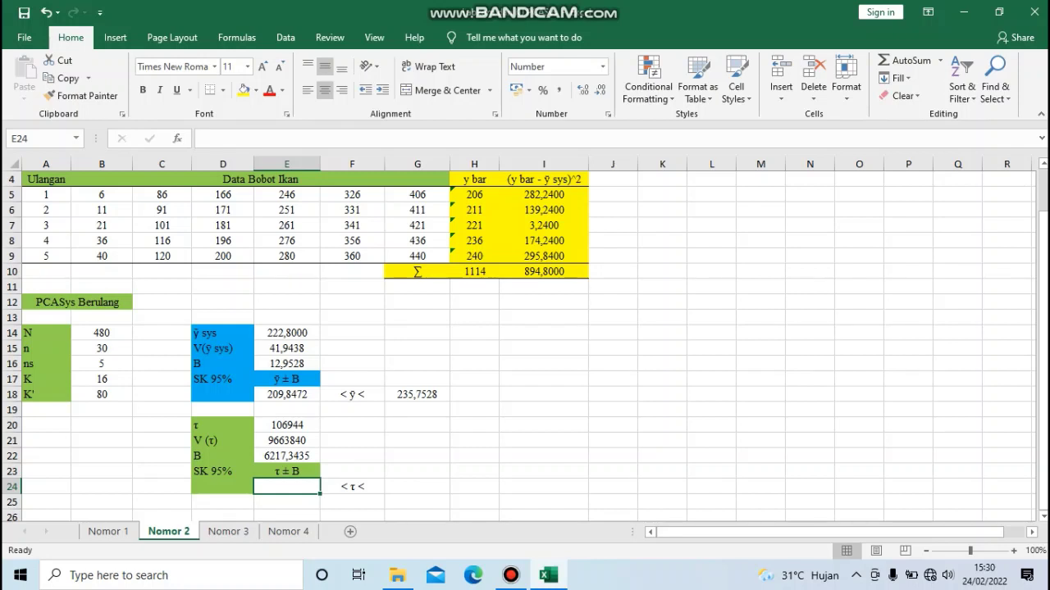
pyautogui.write('=')
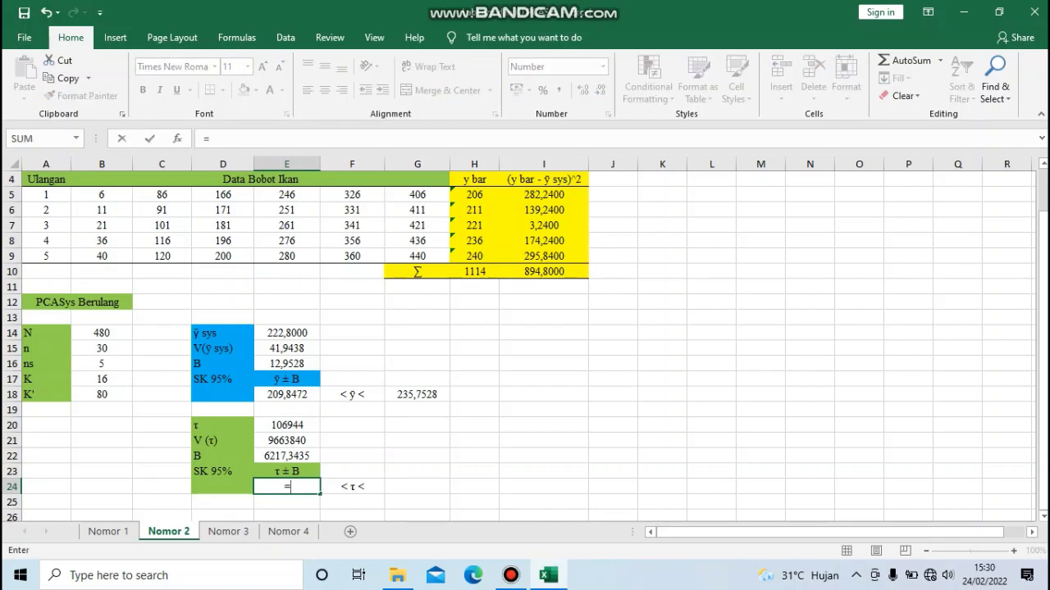
pyautogui.click(287, 425)
pyautogui.write('-')
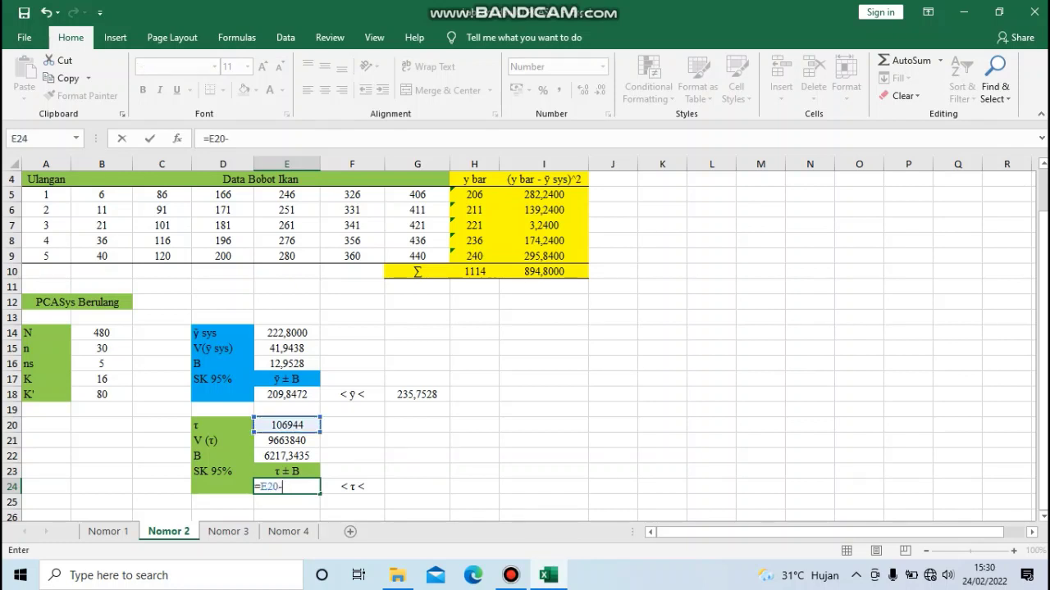
pyautogui.click(287, 455)
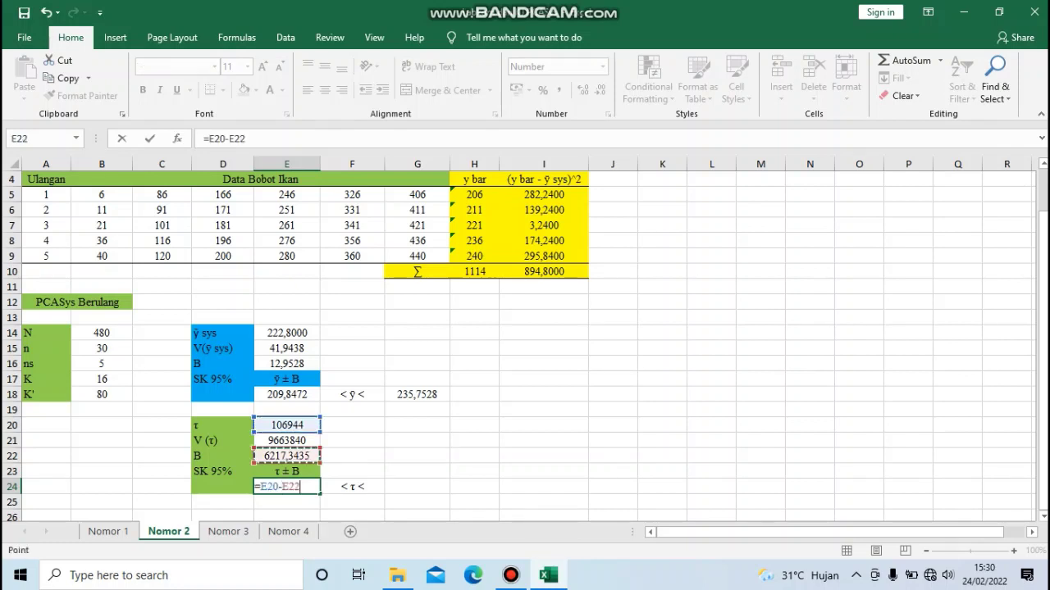
pyautogui.press('Return')
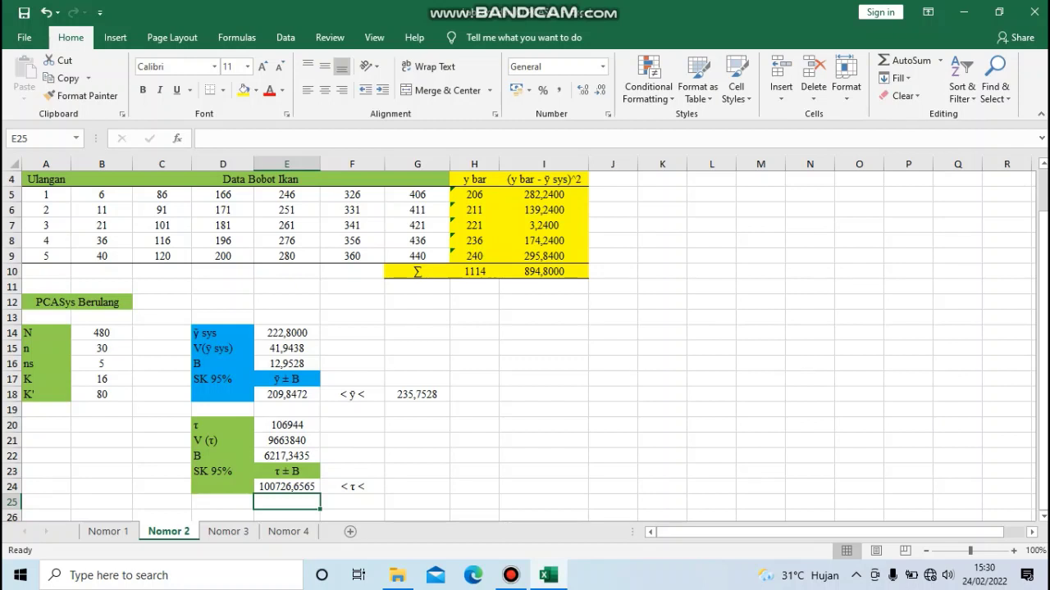
# - Calculate the upper limit of the 95% confidence interval for τ in cell G24 with the formula =E20+E22
pyautogui.click(416, 487)
pyautogui.write('=')
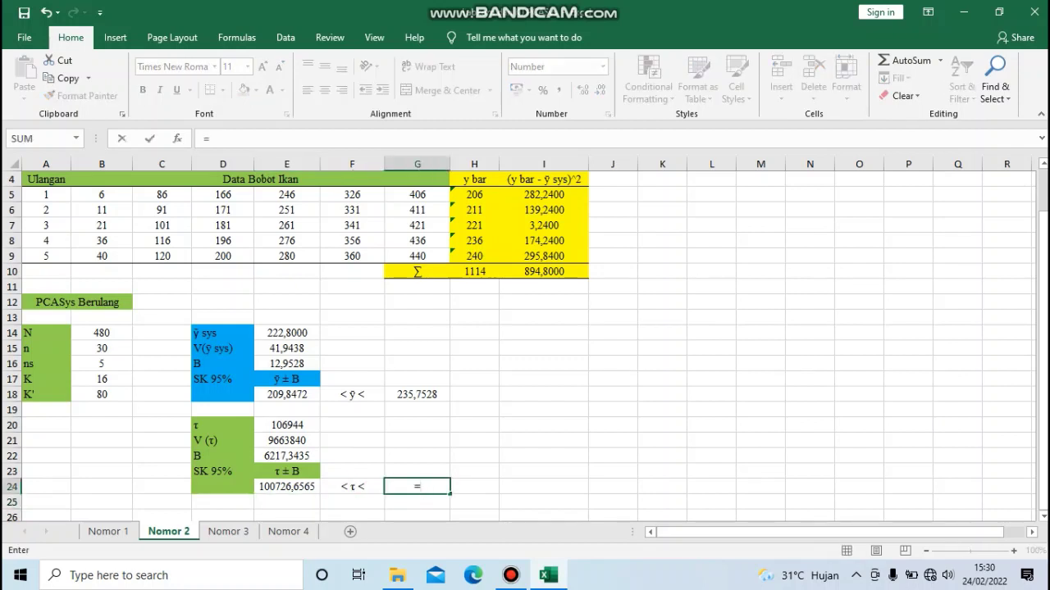
pyautogui.click(286, 425)
pyautogui.write('+')
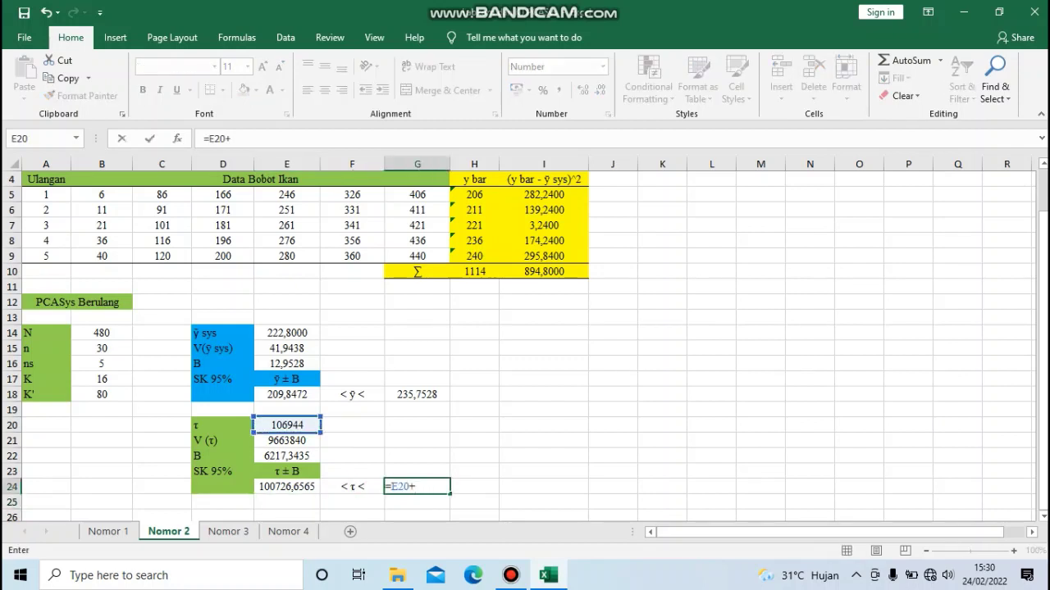
pyautogui.click(286, 456)
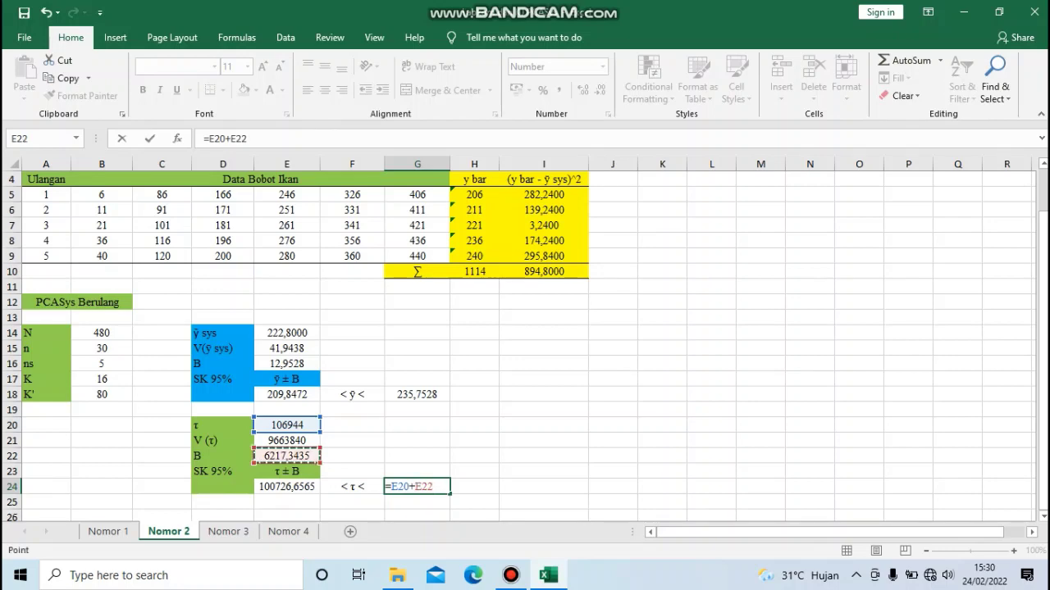
pyautogui.press('Return')
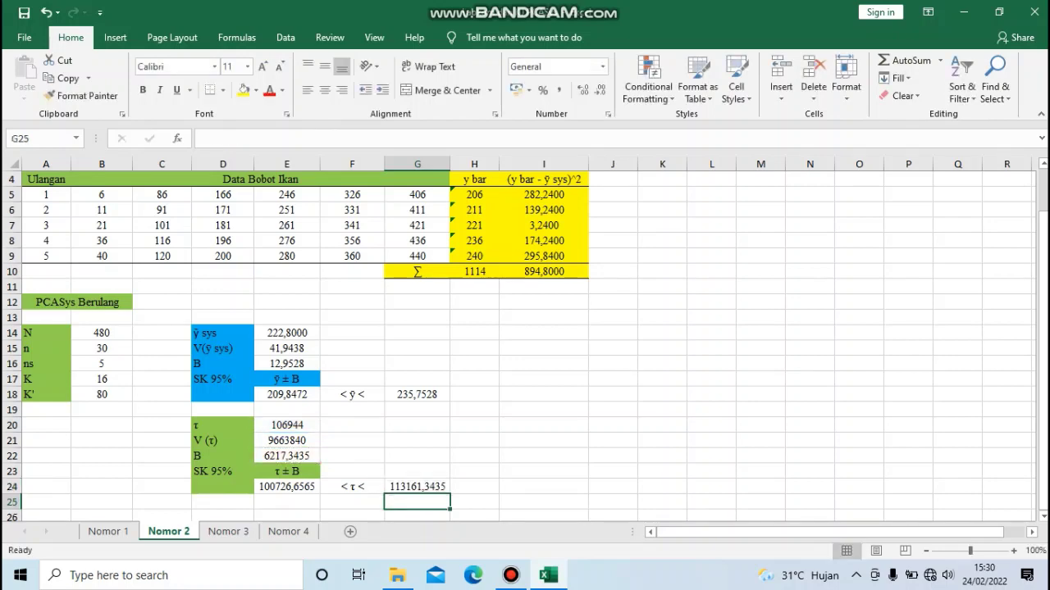
# - Enter the heading "Interpretasi" in cell D27, below the confidence interval for τ
pyautogui.scroll(1, 524, 345)
pyautogui.scroll(-4, 524, 345)
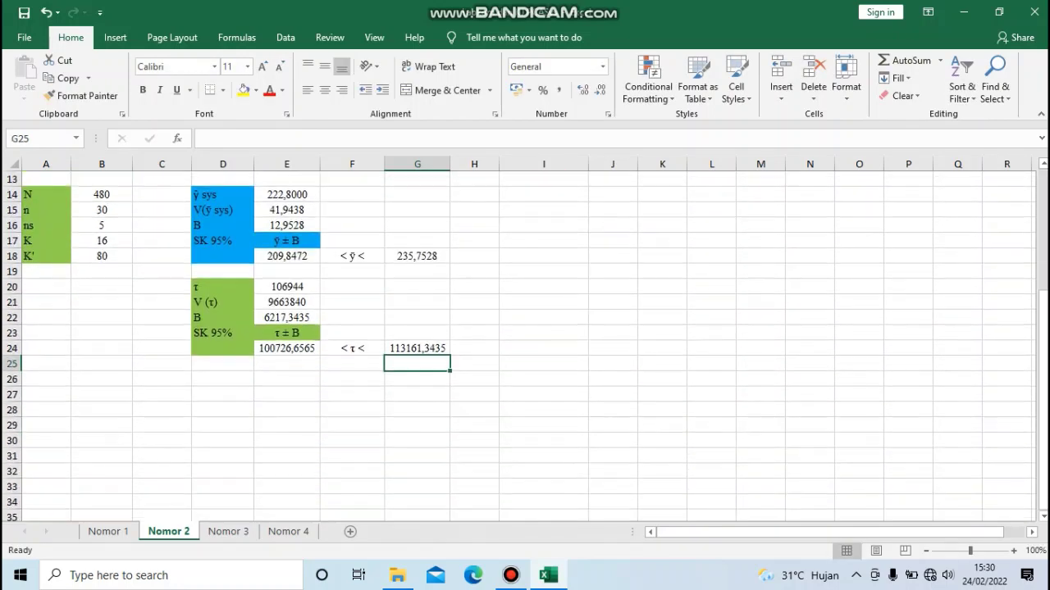
pyautogui.click(223, 394)
pyautogui.write('I')
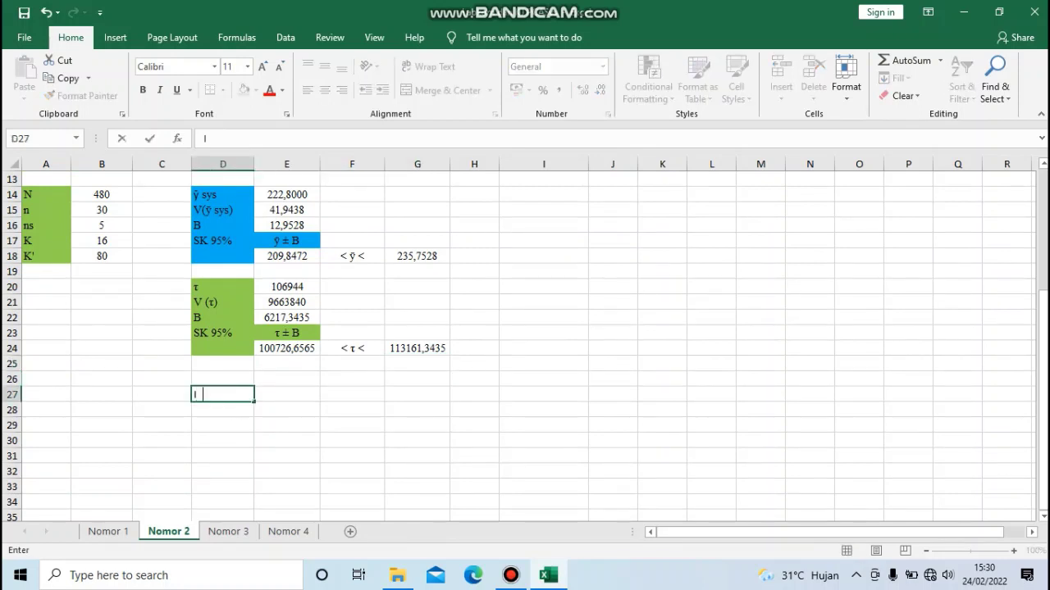
pyautogui.write('nterpretasi')
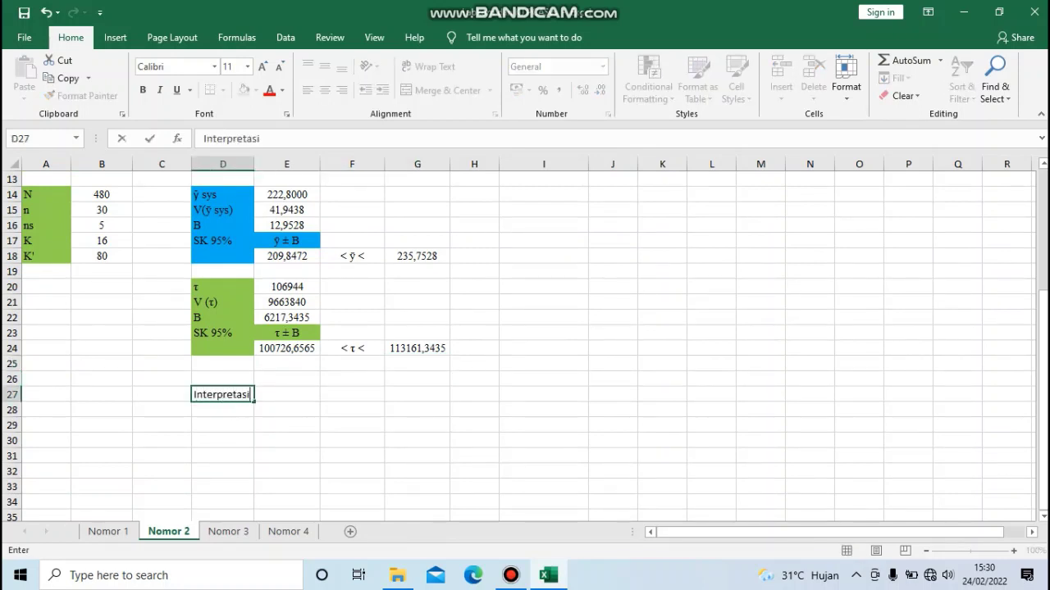
pyautogui.press('Return')
# - Begin the interpretation sentence in cell D28 with "Berdasarkan SK 95% dapat diketahui"
pyautogui.write('Ber')
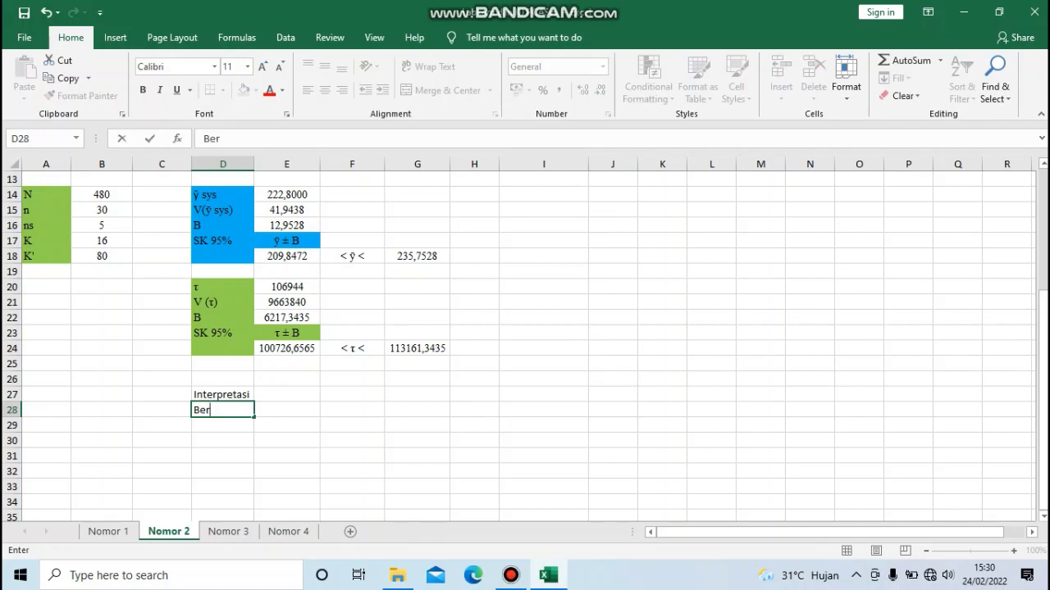
pyautogui.write('dasarkan')
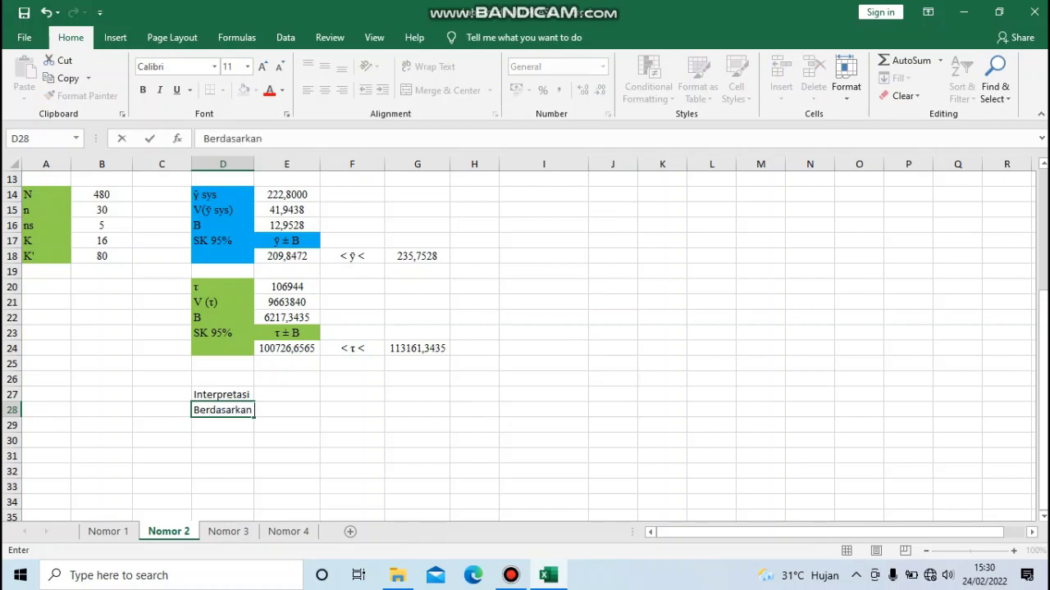
pyautogui.write(' SK 95% dapat di')
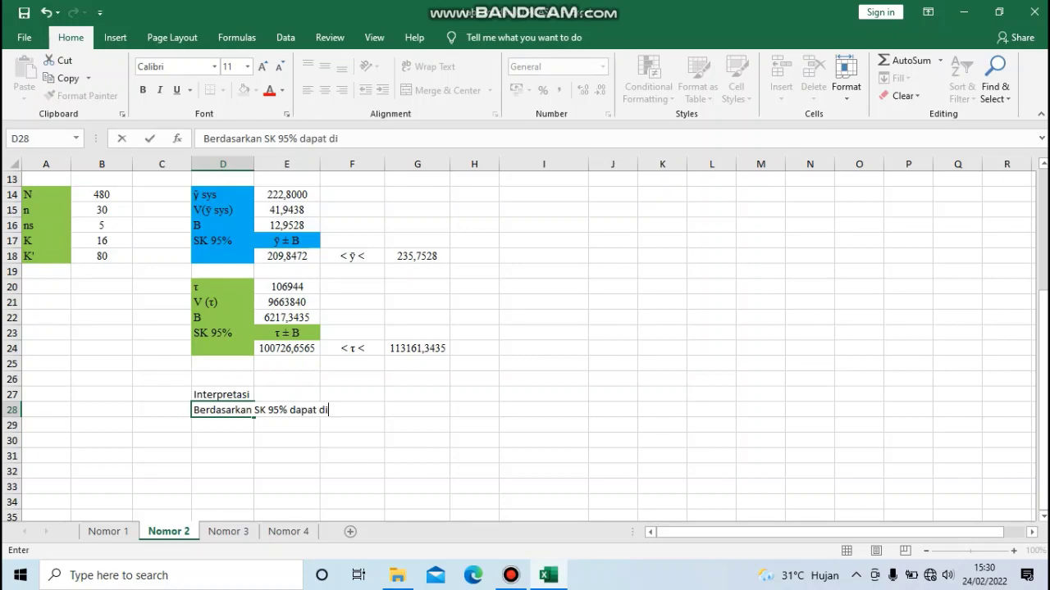
pyautogui.write('ketahui')
# - Continue the interpretation sentence in cell D28 with "rata-rata contoh bobot ikan Layur berkisar antara"
pyautogui.scroll(4, 518, 340)
pyautogui.click(67, 181)
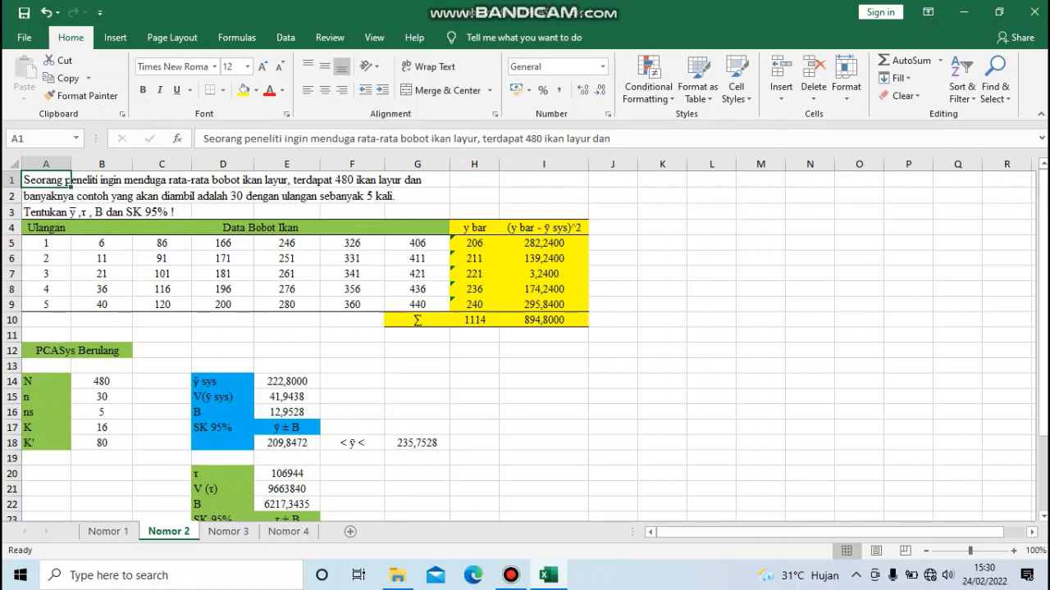
pyautogui.click(222, 179)
pyautogui.scroll(-4, 518, 340)
pyautogui.click(222, 410)
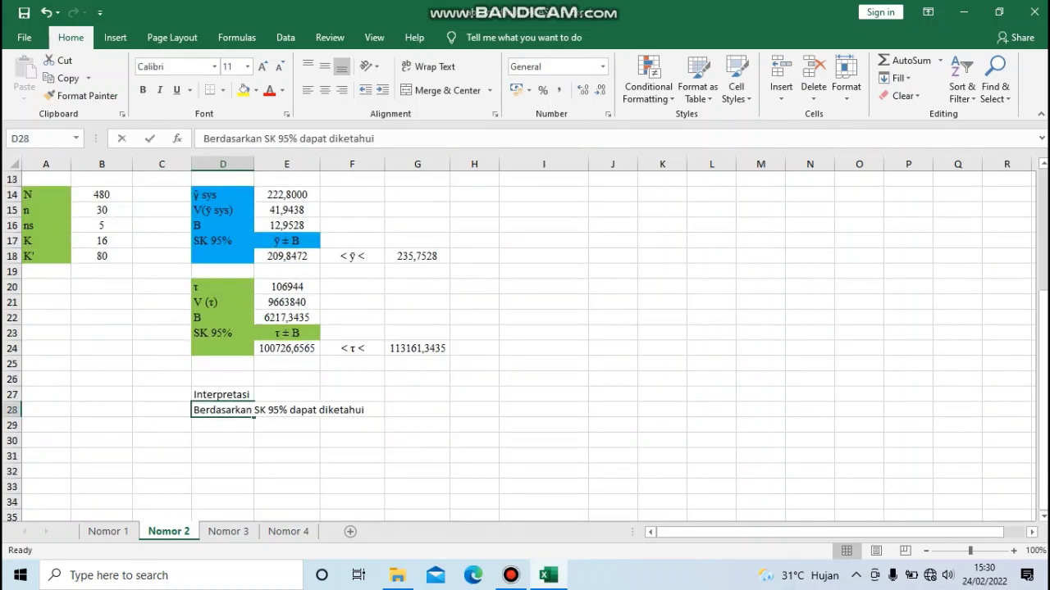
pyautogui.doubleClick(217, 409)
pyautogui.write('rata')
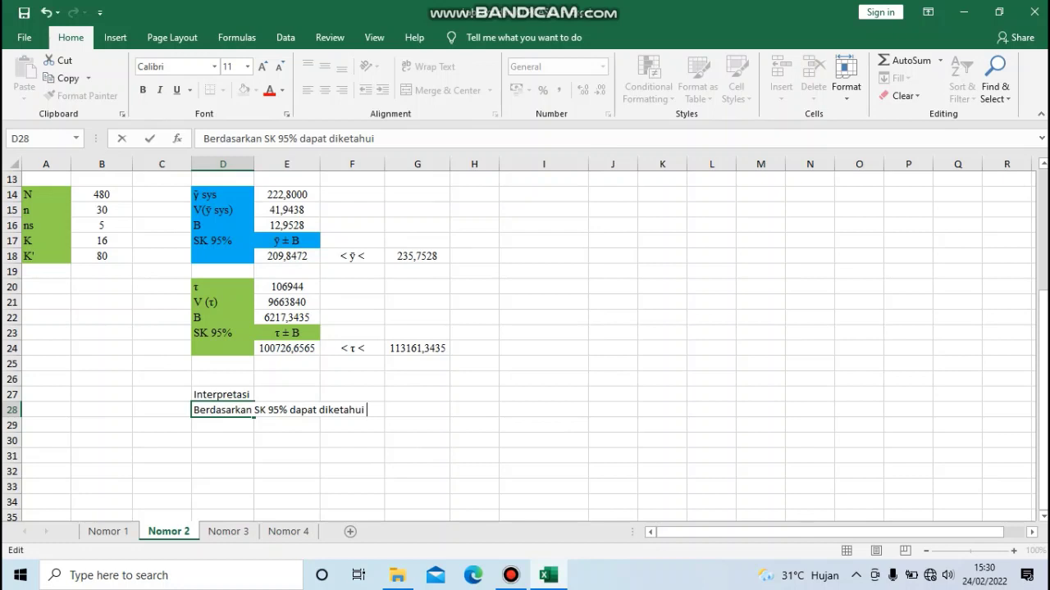
pyautogui.write('-rata contoh')
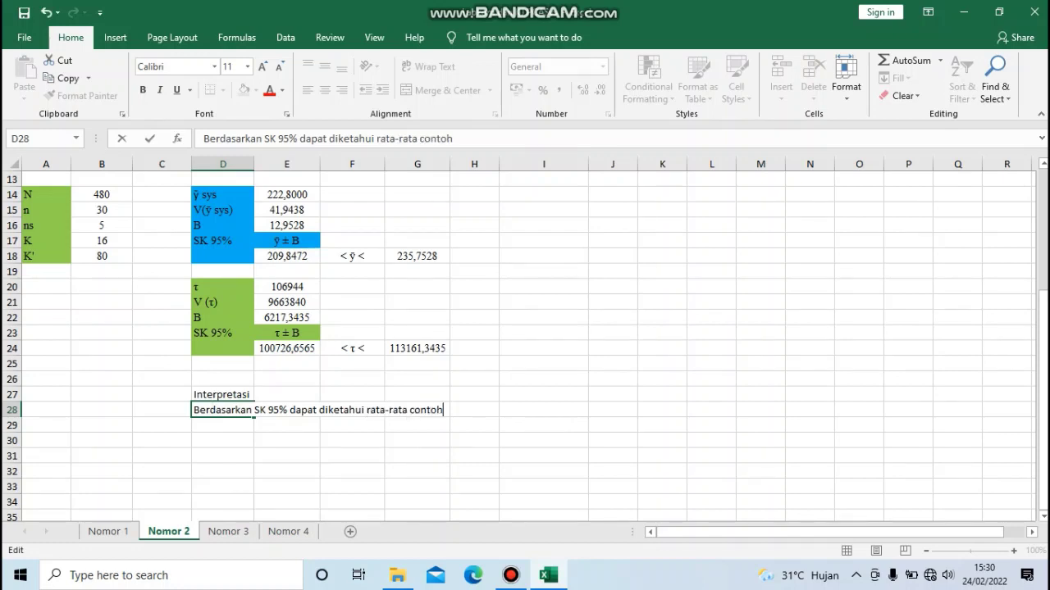
pyautogui.write(' bobot ik')
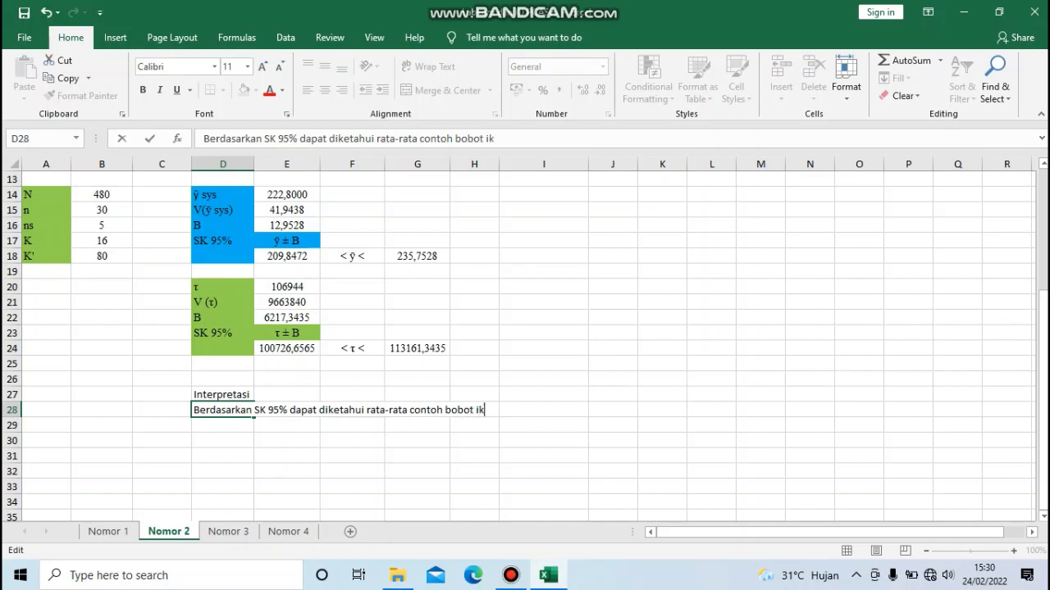
pyautogui.write('an Layur ber')
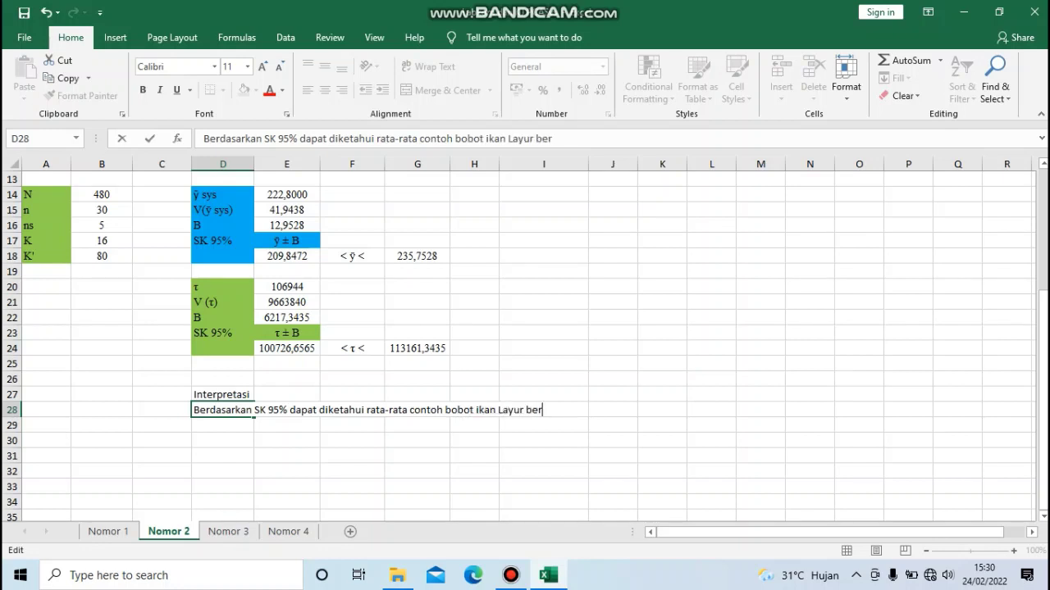
pyautogui.write('kisar antara')
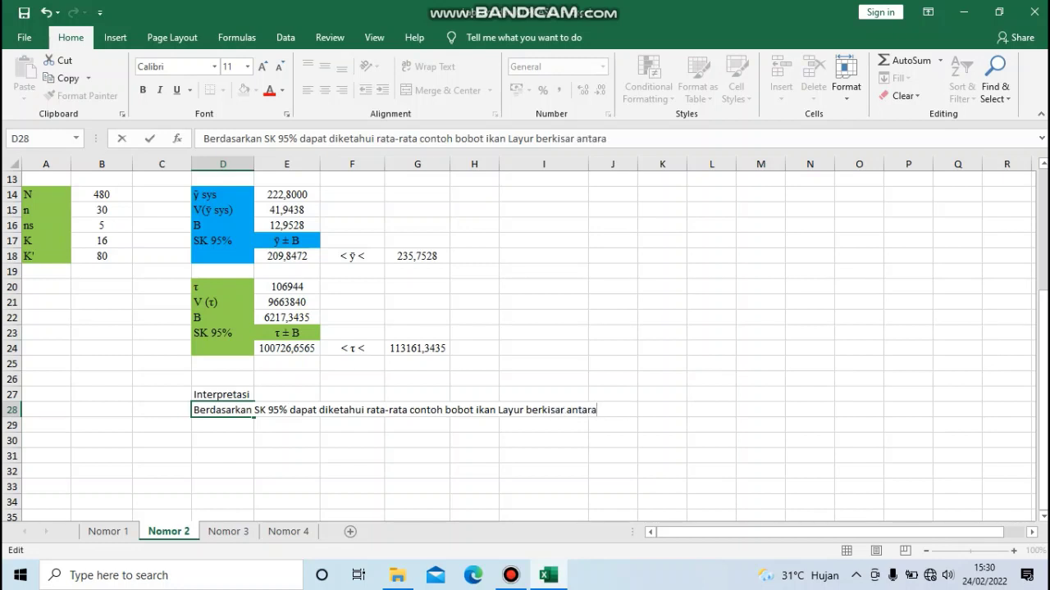
# - Complete the sentence in cell D28 with the confidence limits for ȳ, "209,8472 sampai 235,7528"
pyautogui.click(286, 256)
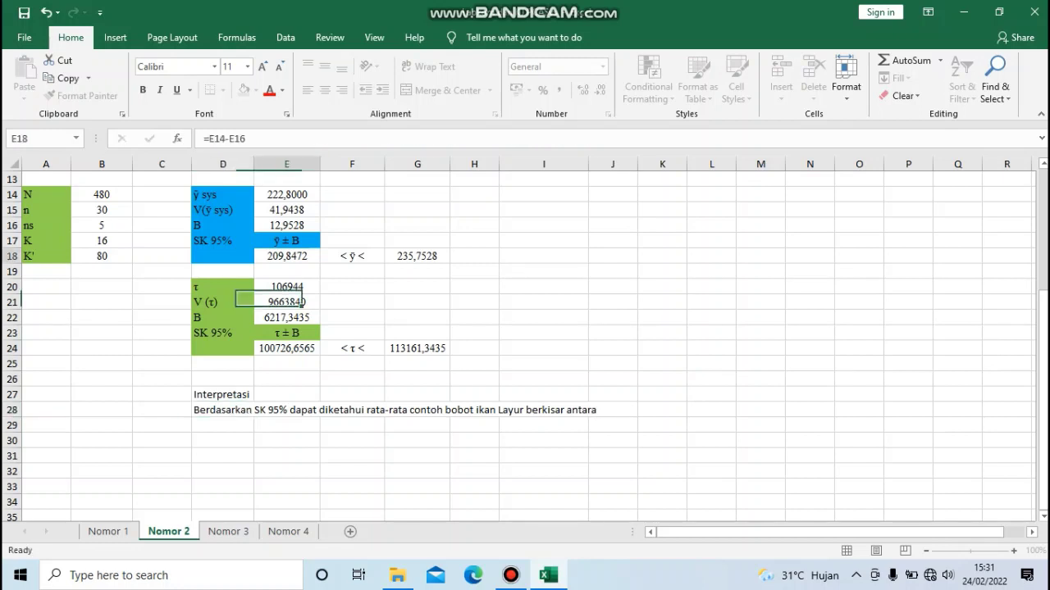
pyautogui.click(417, 256)
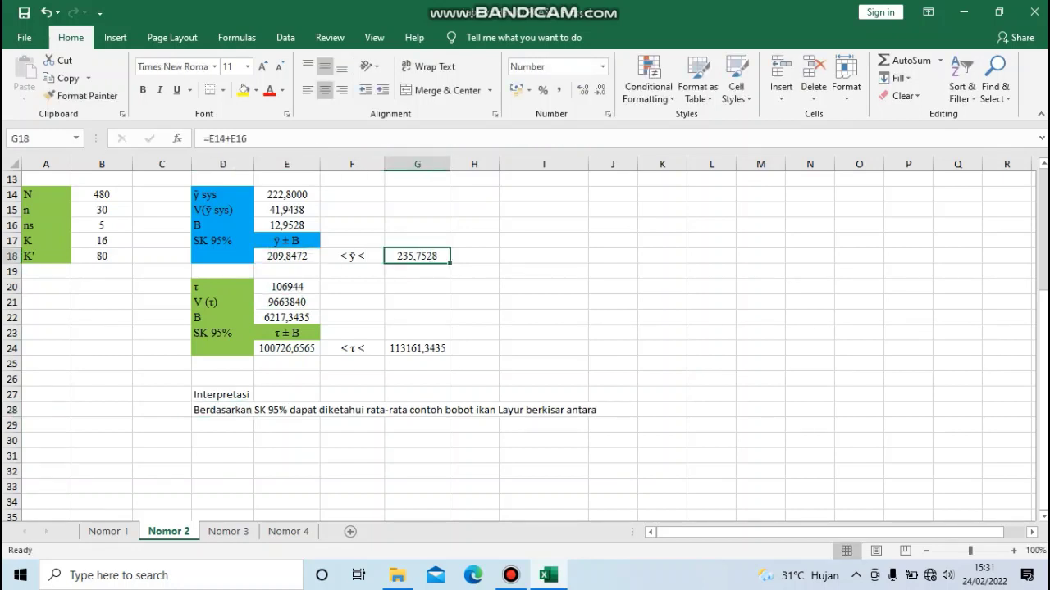
pyautogui.doubleClick(216, 410)
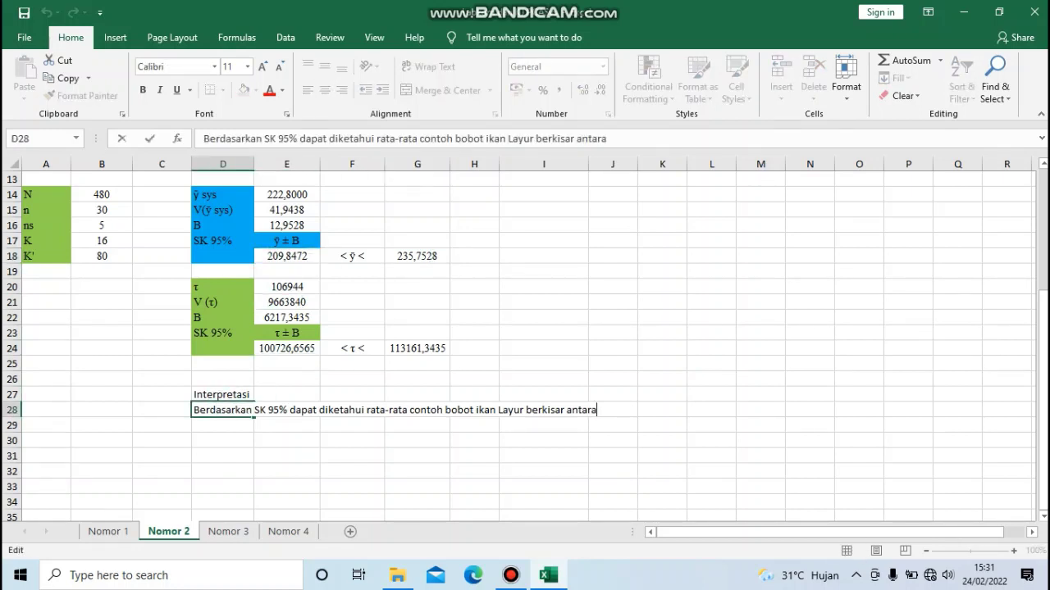
pyautogui.write('209,8472 sa')
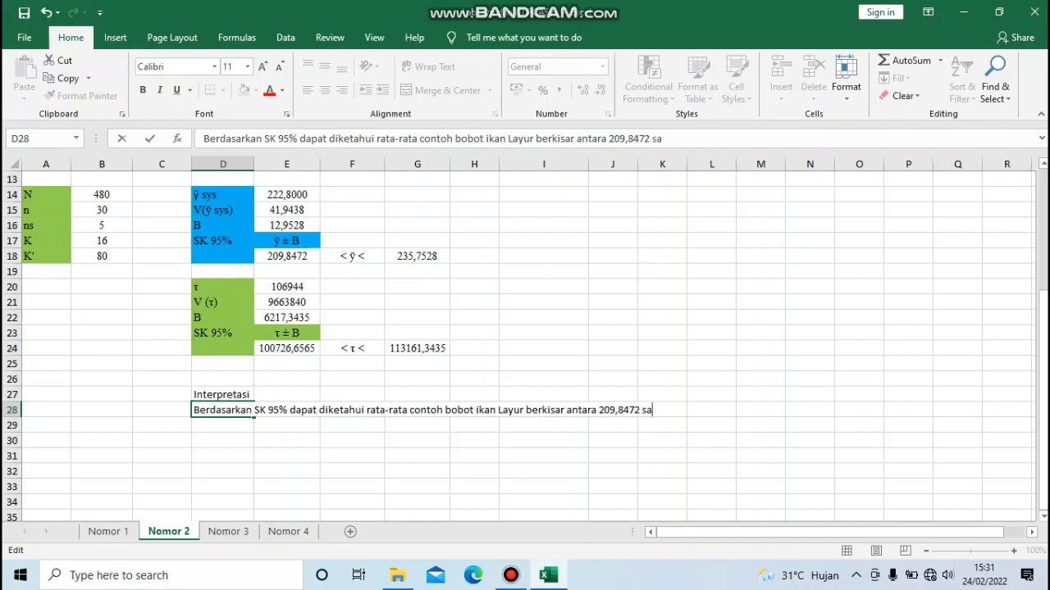
pyautogui.write('mpai 235,')
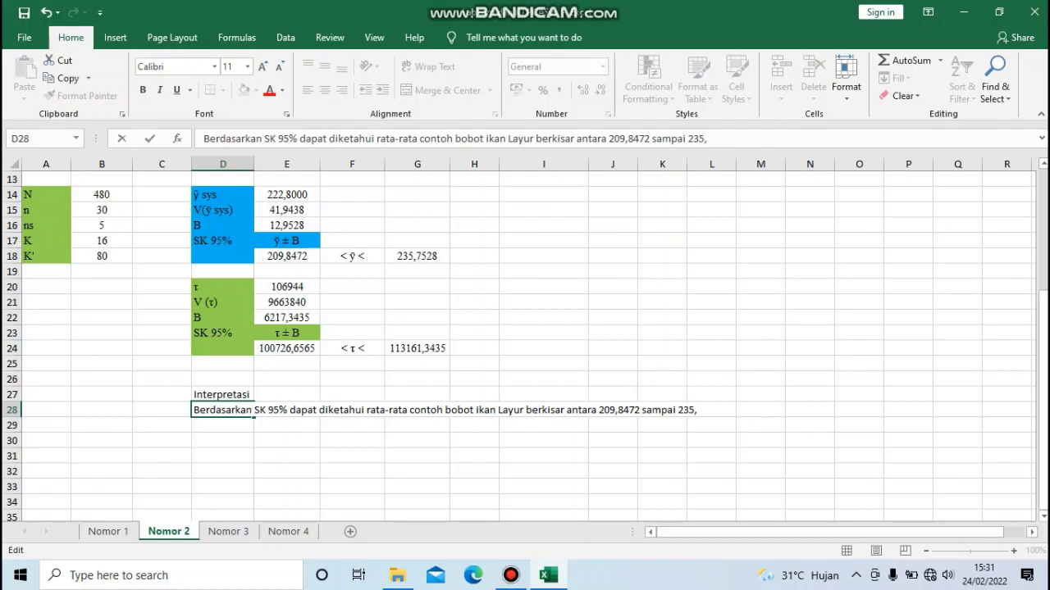
pyautogui.write('7528')
pyautogui.press('Return')
# - Write "Sedangkan rata-rata populasi bobot ikan Layur berkisar antara" in cell D29, below the first interpretation sentence
pyautogui.write('Sedang')
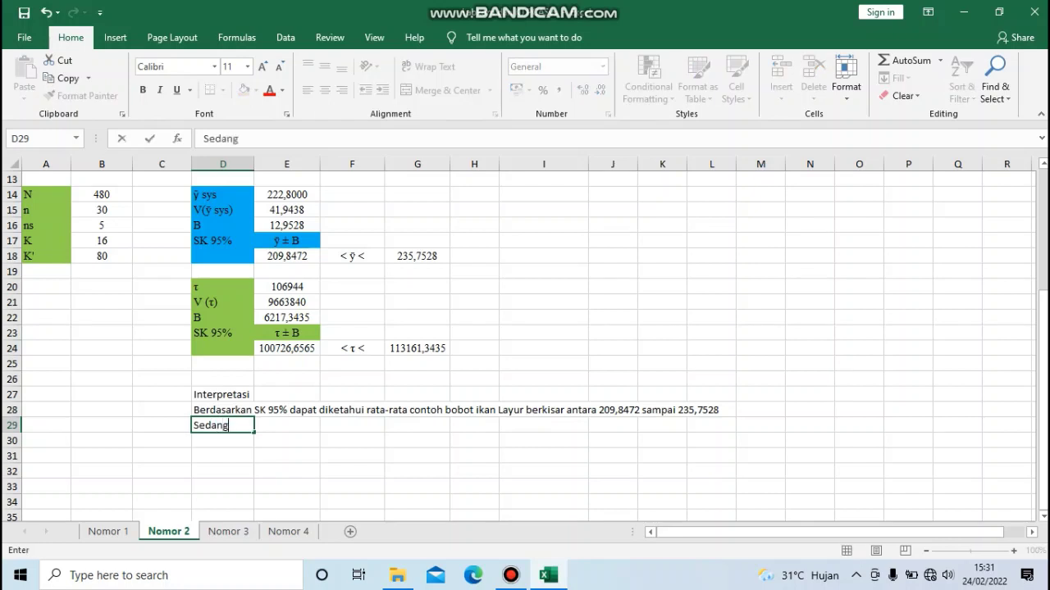
pyautogui.write('kan rata-rata')
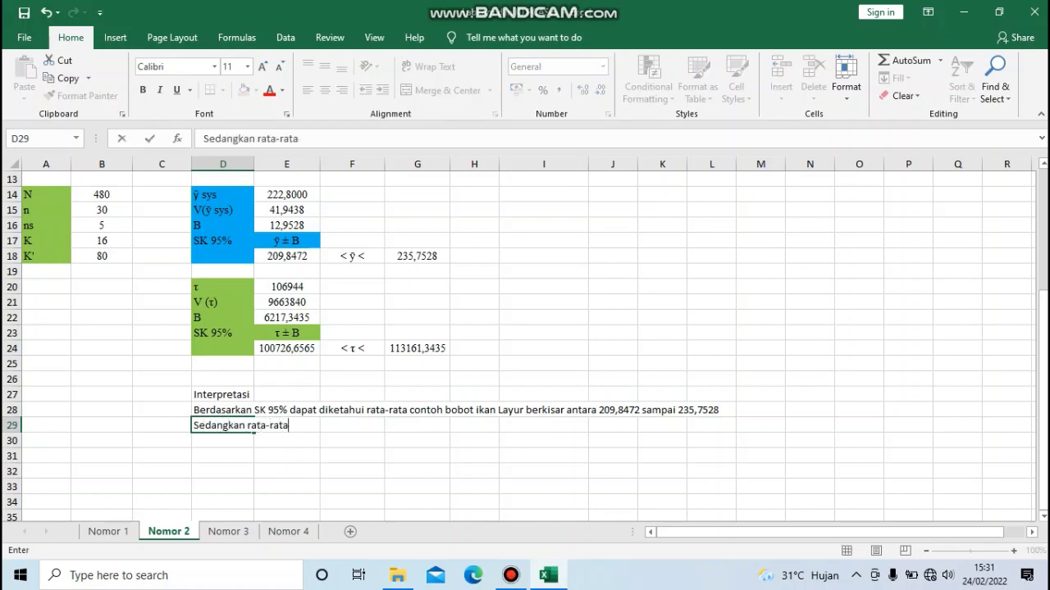
pyautogui.write(' populasi bob')
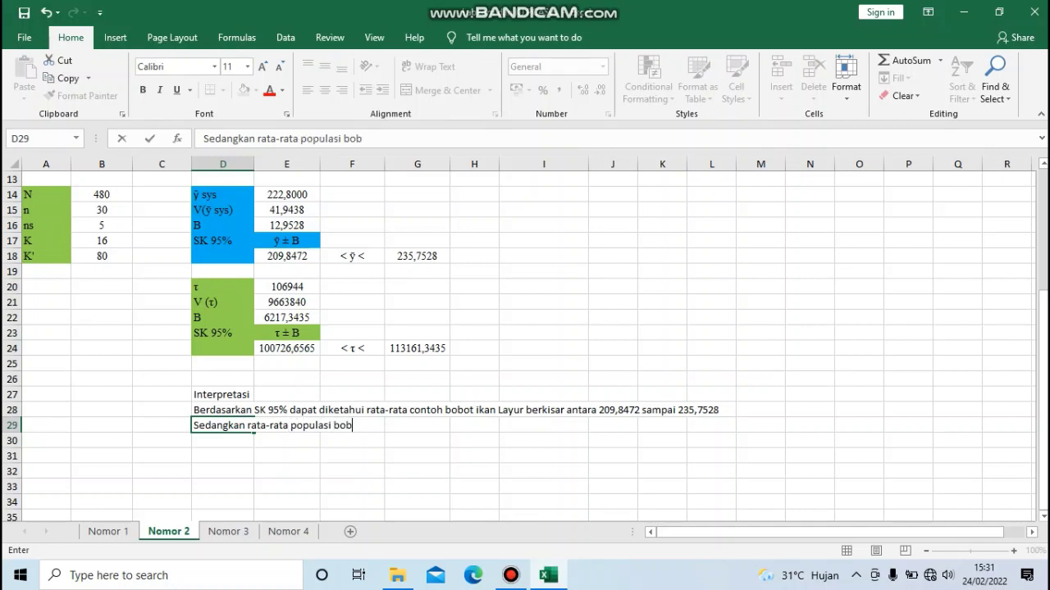
pyautogui.write('ot ikkan')
pyautogui.press('BackSpace')
pyautogui.press('BackSpace')
pyautogui.write('a')
pyautogui.press('BackSpace')
pyautogui.press('BackSpace')
pyautogui.write('an Layur ')
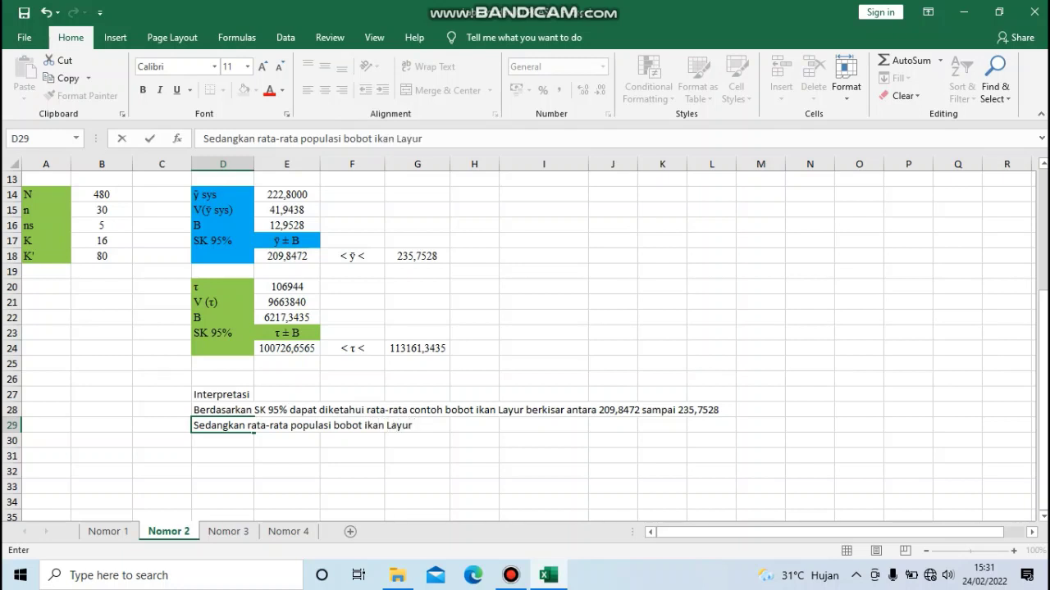
pyautogui.write('berkisar antara')
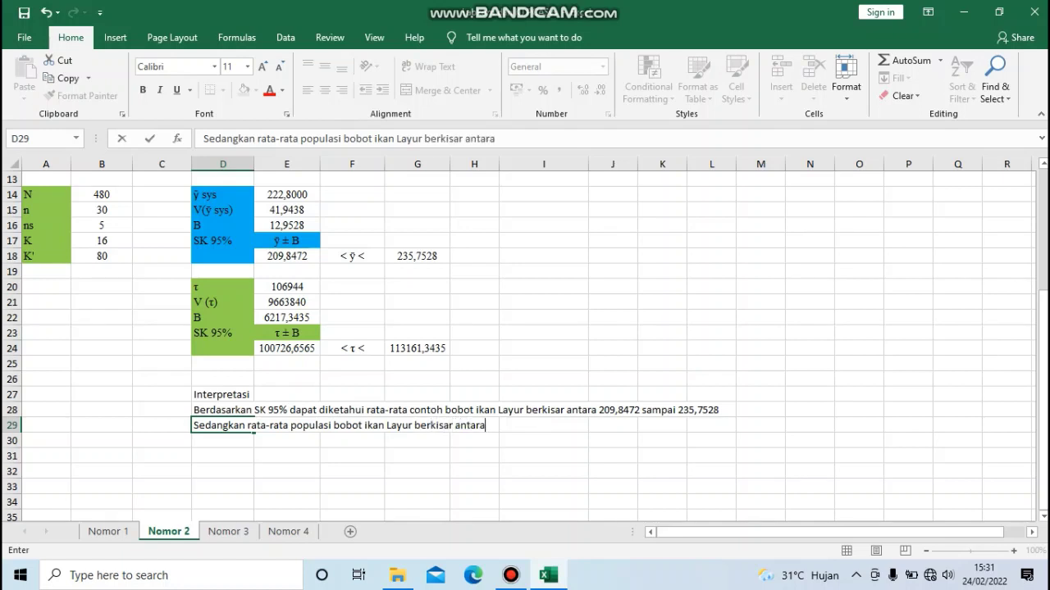
# - Complete the sentence in cell D29 with the confidence limits for τ, "100726,6565 sampai 113161,3435"
pyautogui.click(286, 348)
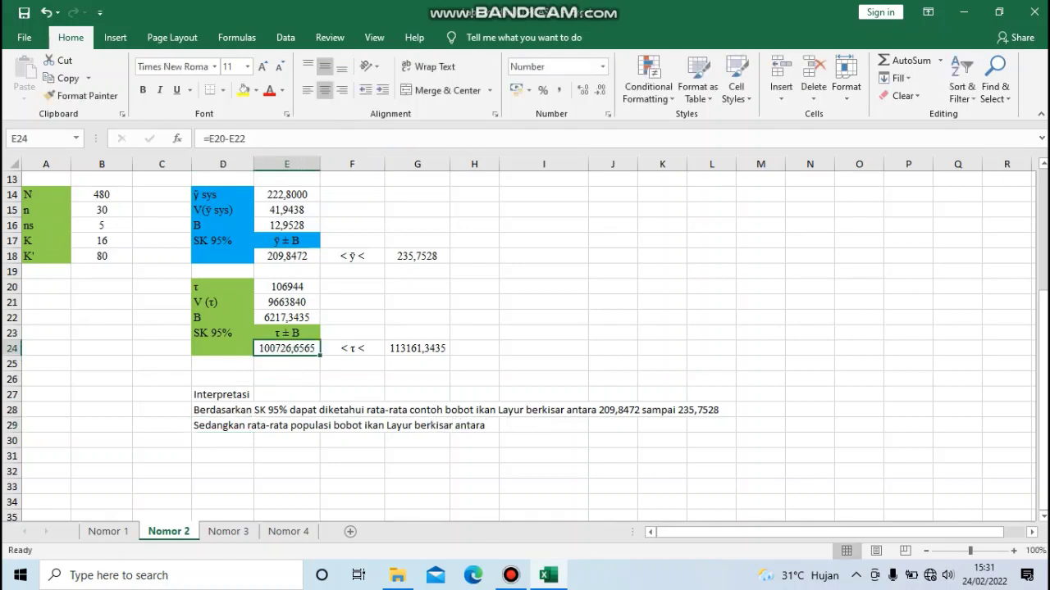
pyautogui.click(417, 348)
pyautogui.click(286, 347)
pyautogui.doubleClick(216, 426)
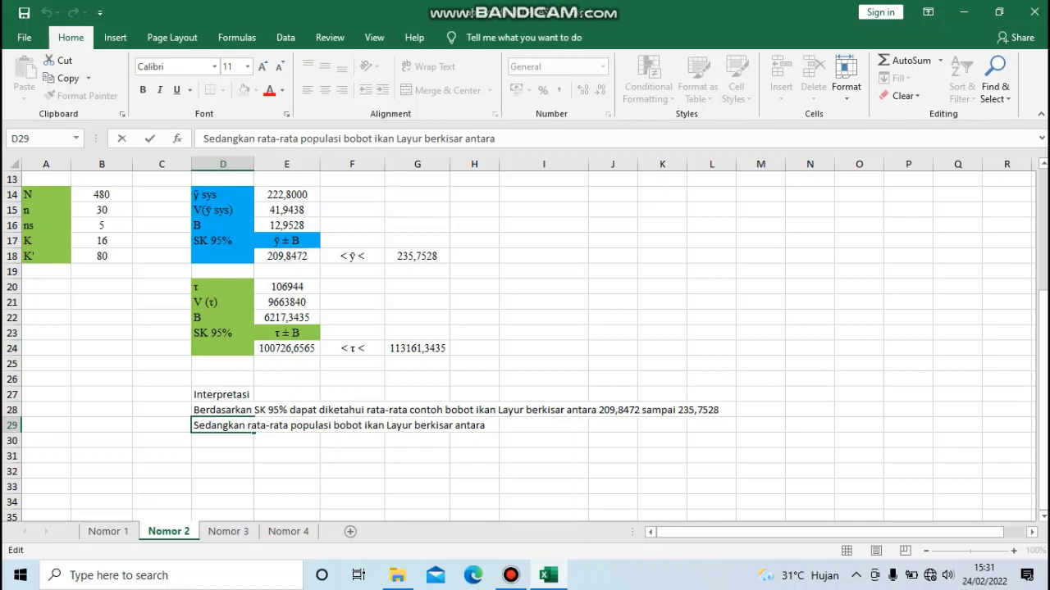
pyautogui.write('100726,')
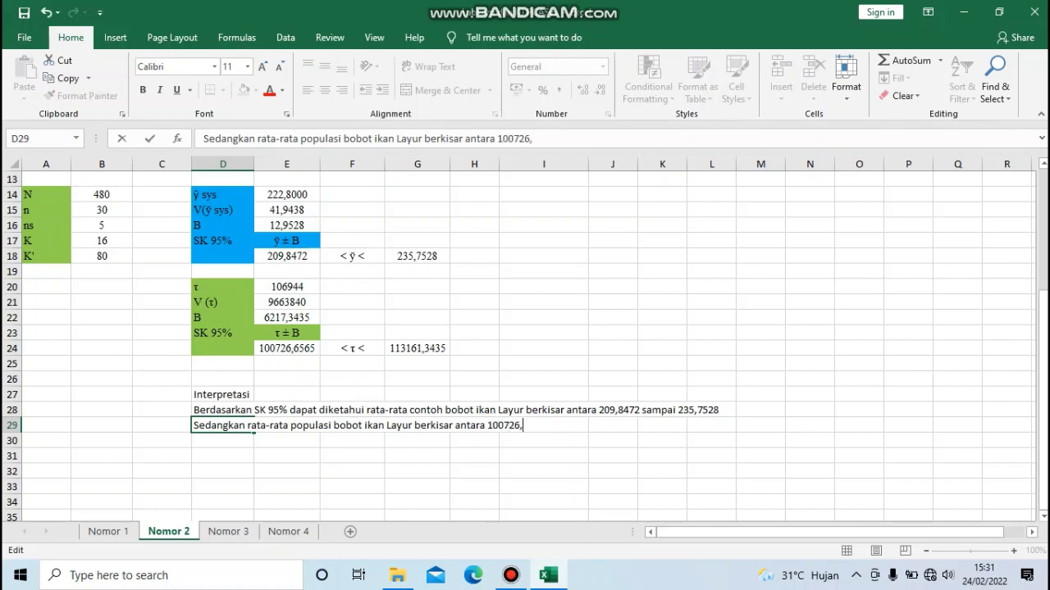
pyautogui.write('6565 sampai')
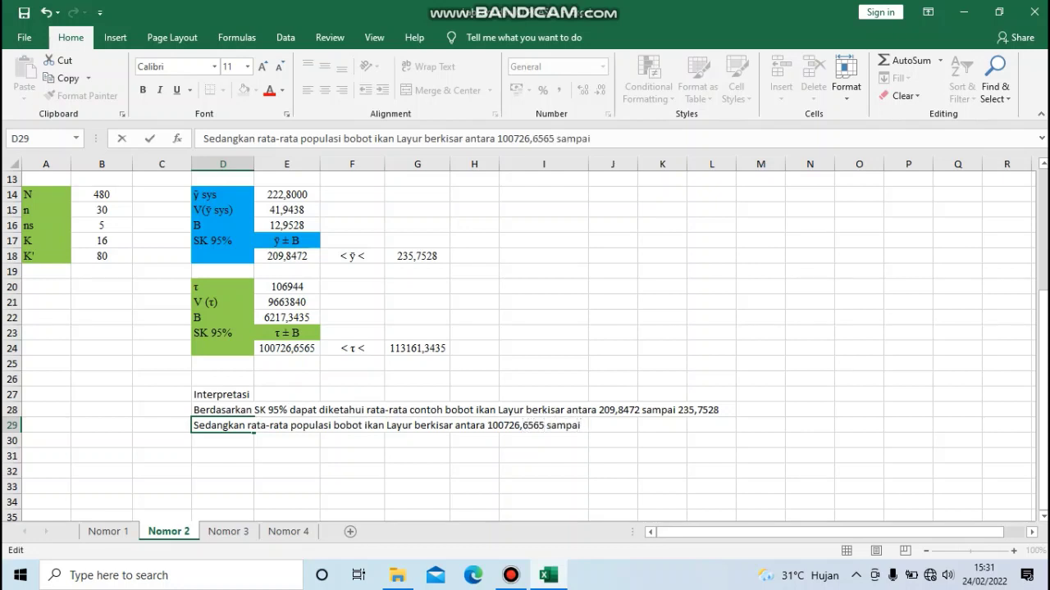
pyautogui.write(' 113161,343')
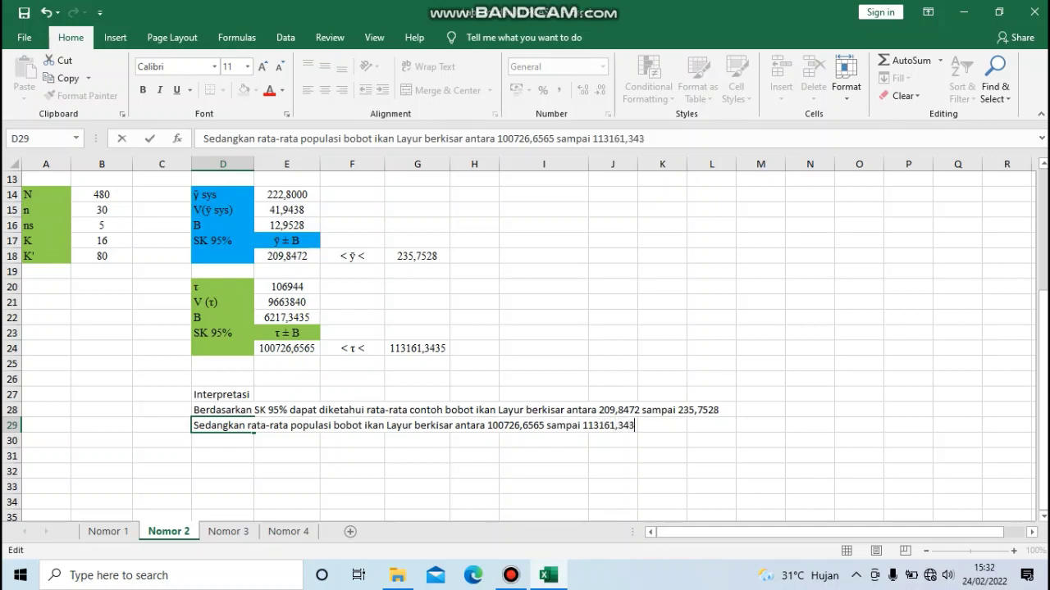
pyautogui.write('5')
pyautogui.press('Return')
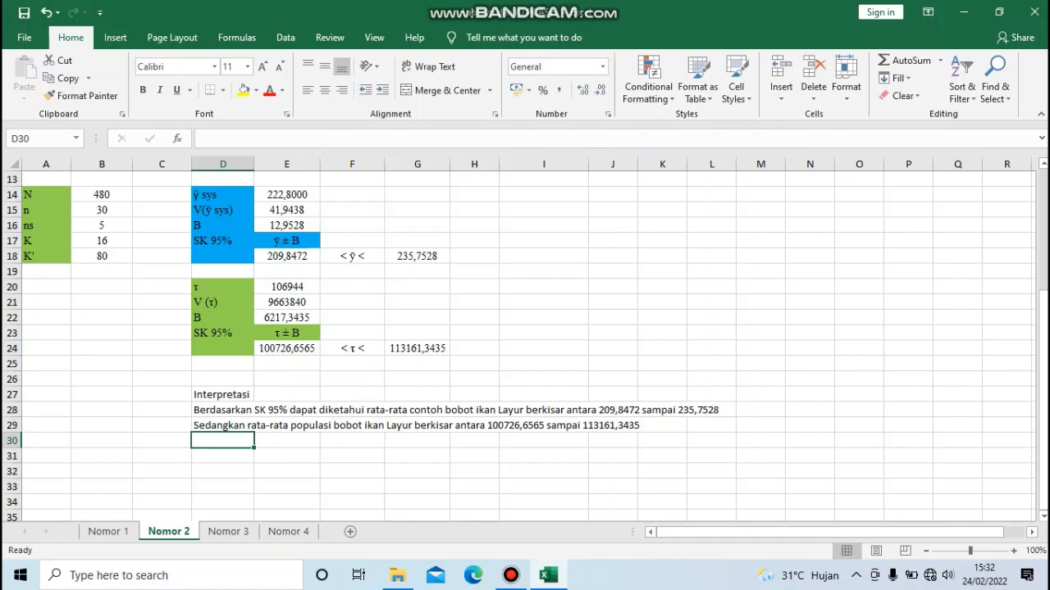
pyautogui.scroll(4, 525, 344)
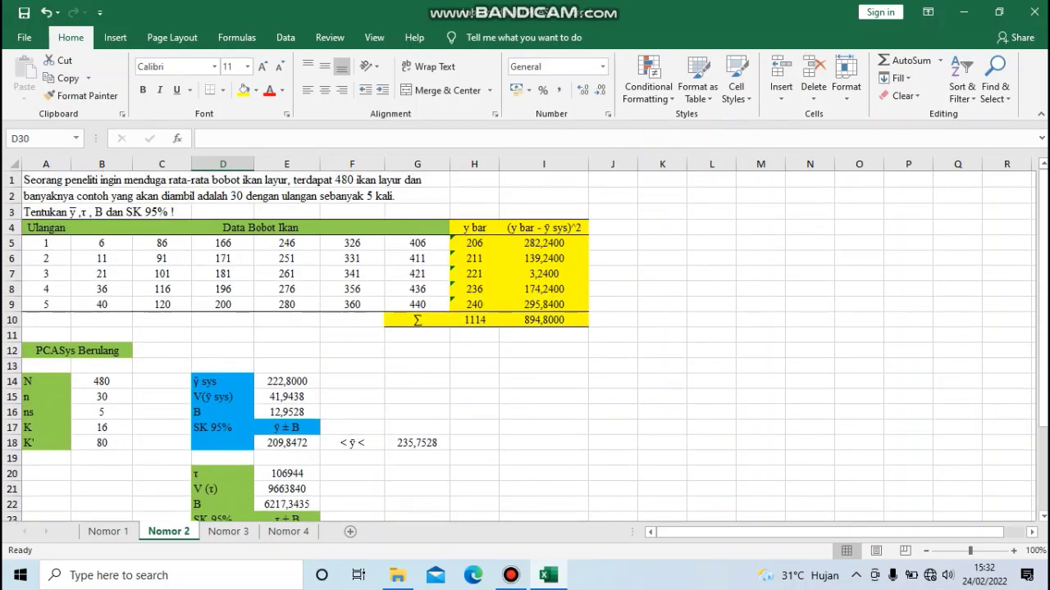
pyautogui.scroll(-4, 525, 345)
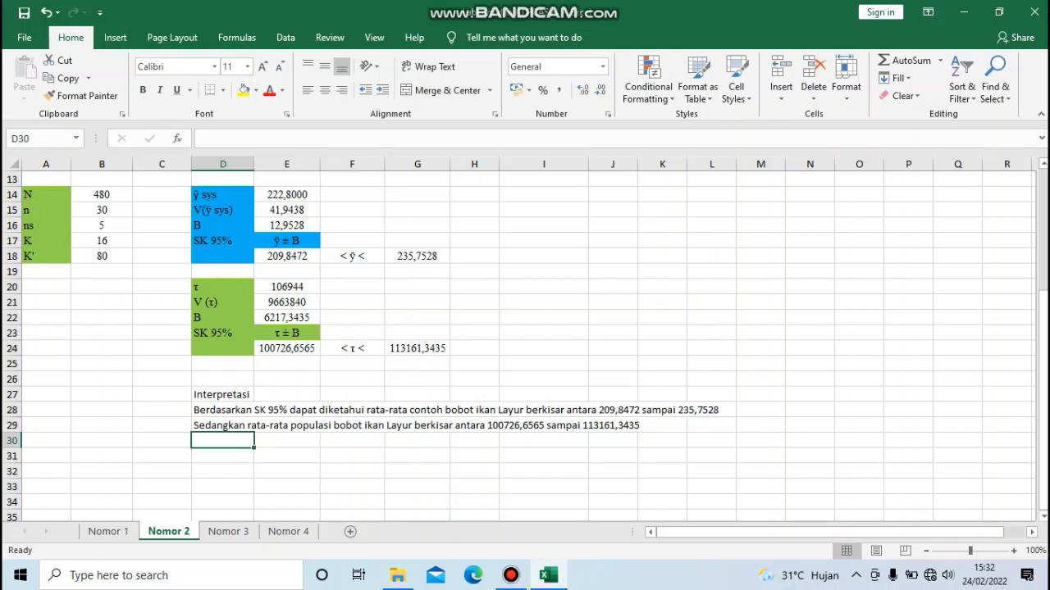
pyautogui.scroll(3, 525, 345)
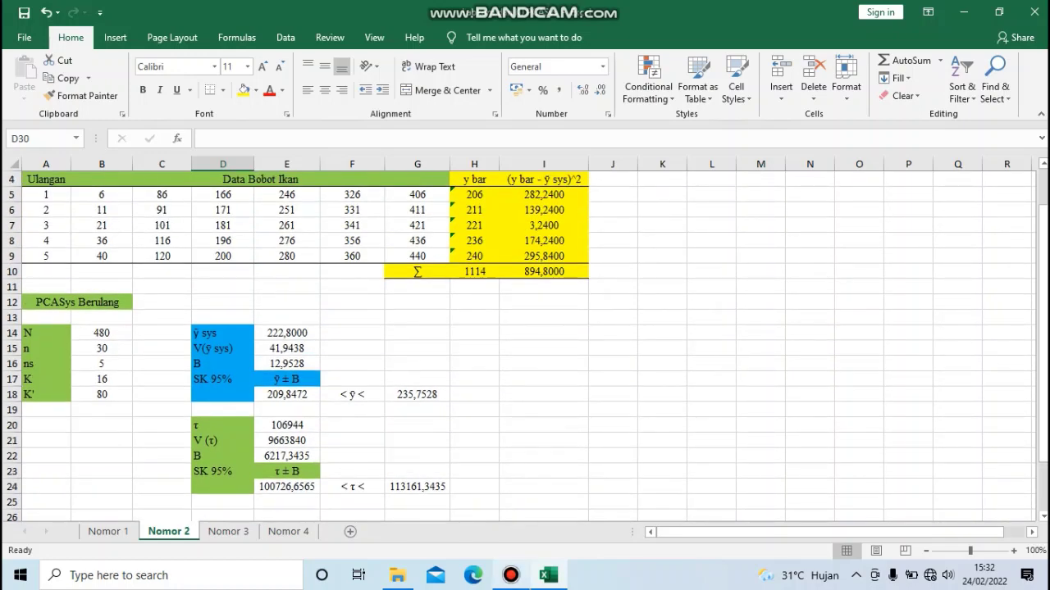